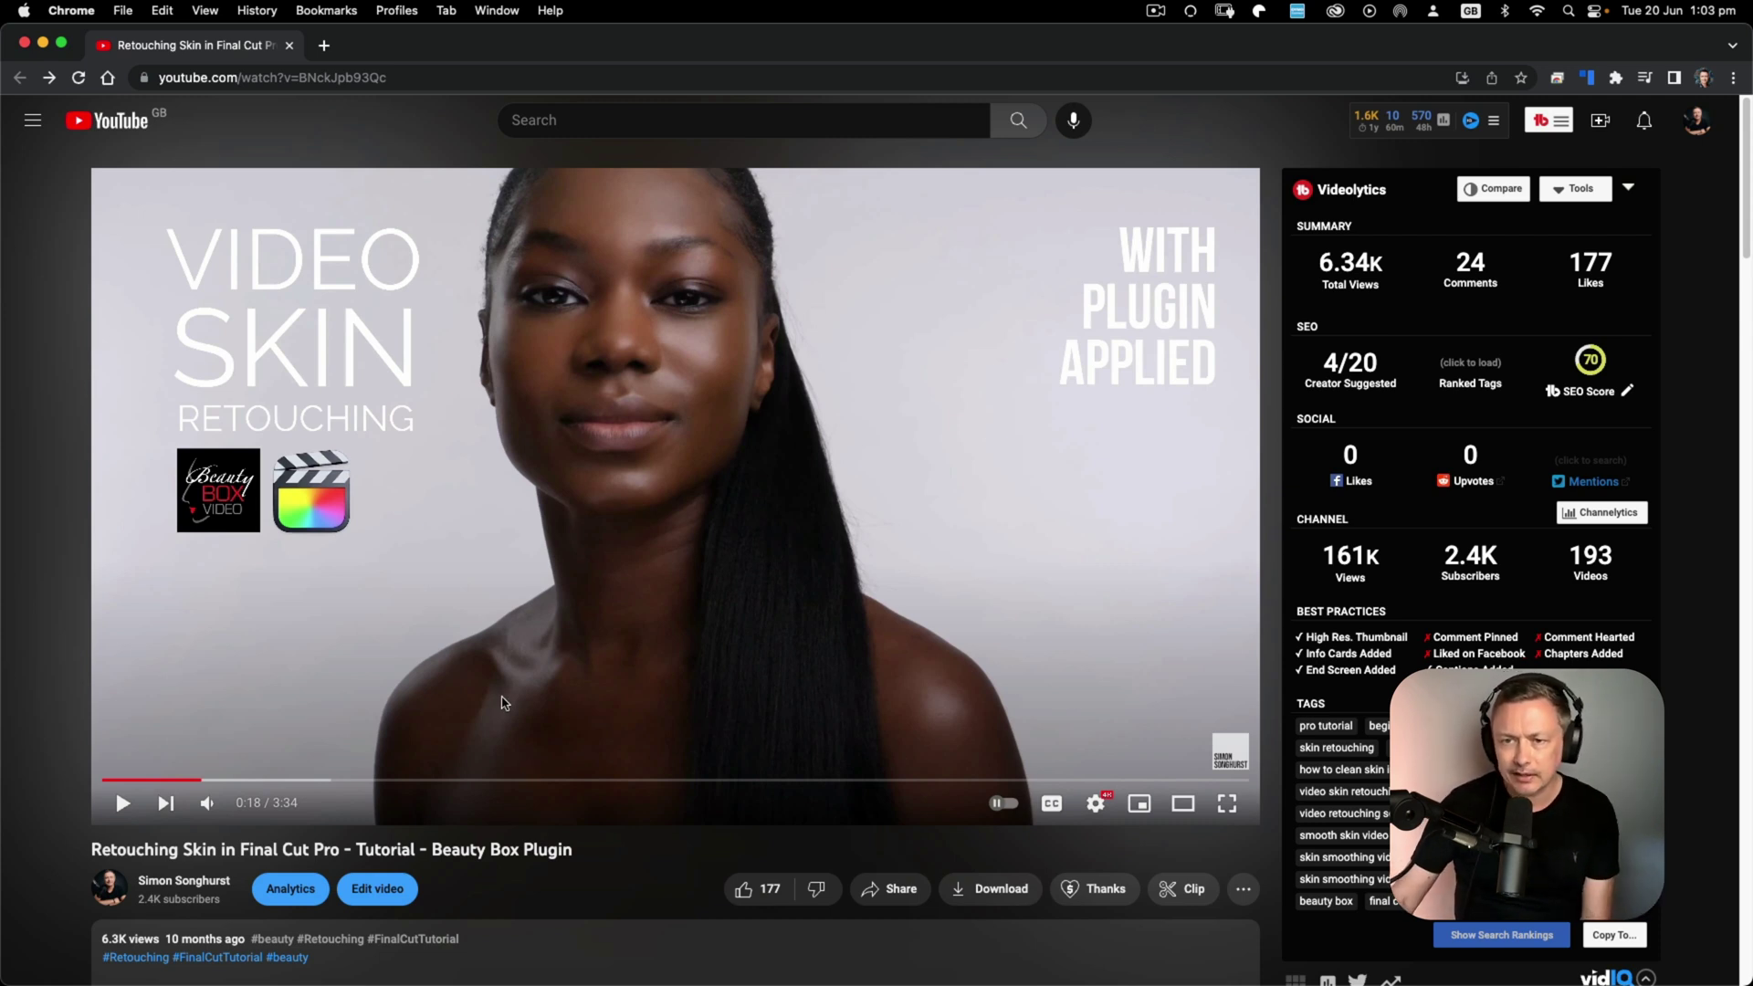
- Scroll through the Chrome page, then minimise the browser to return to Resolve
{"action": "scroll", "coordinate": [505, 701], "scroll_direction": "down", "scroll_amount": 6}
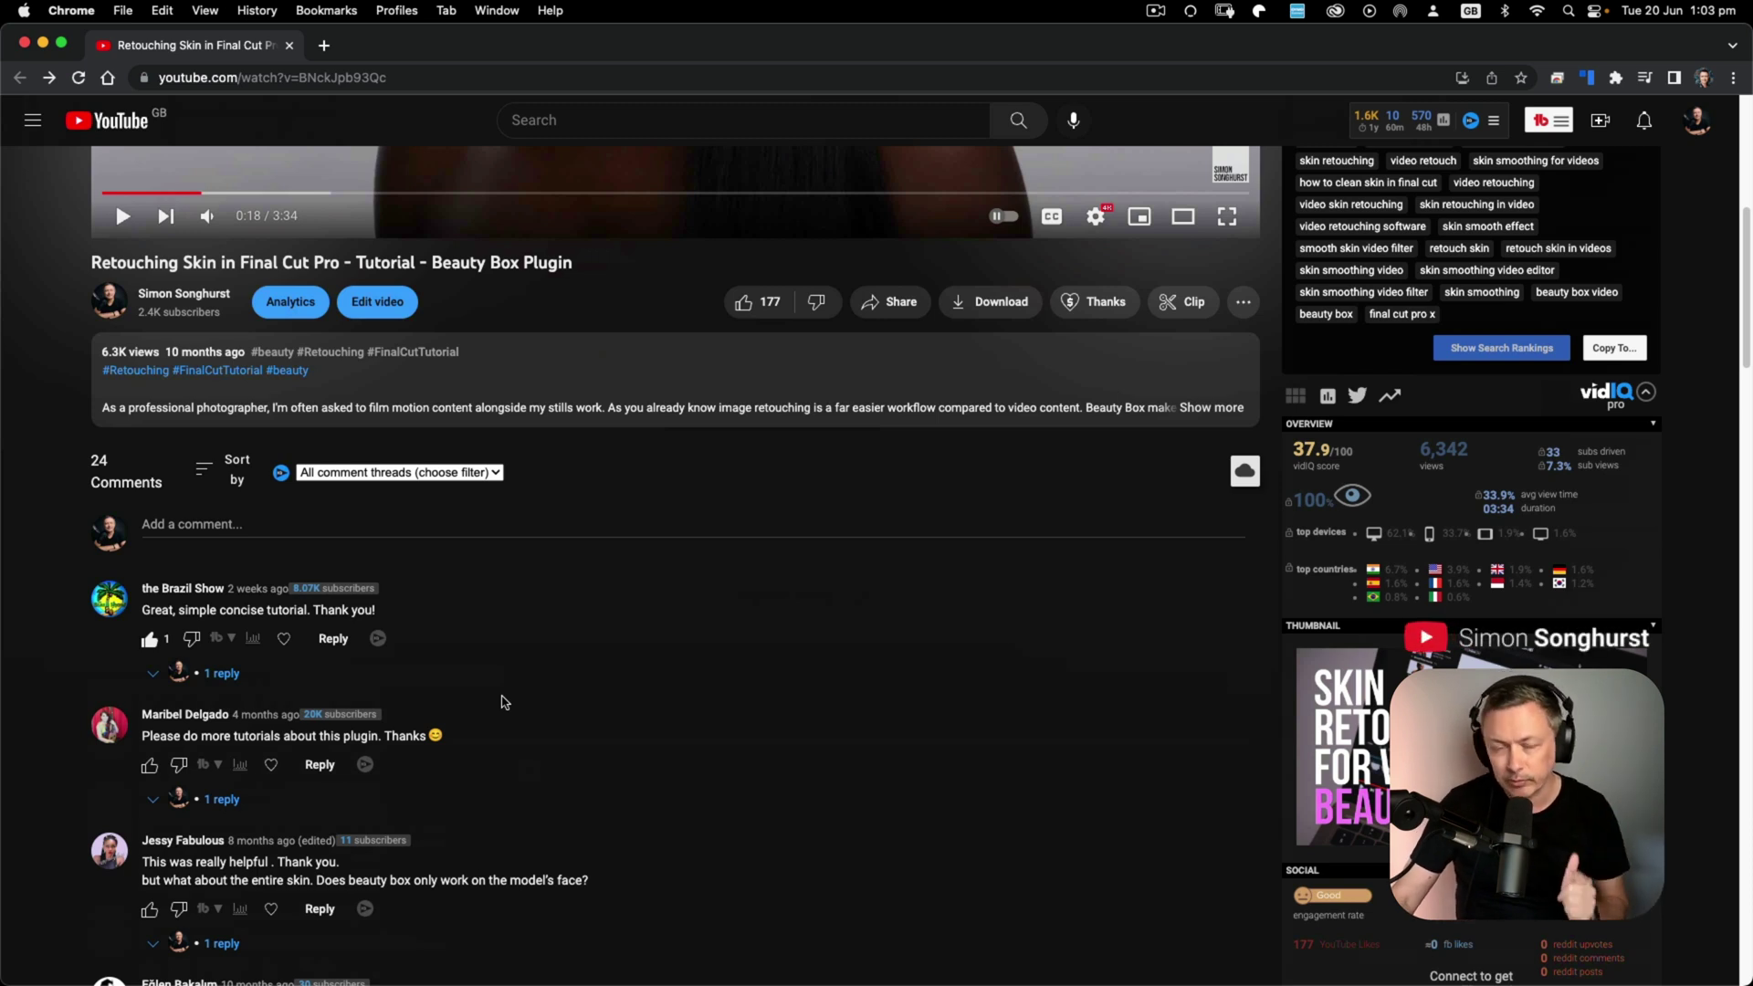
{"action": "scroll", "coordinate": [505, 701], "scroll_direction": "down", "scroll_amount": 2}
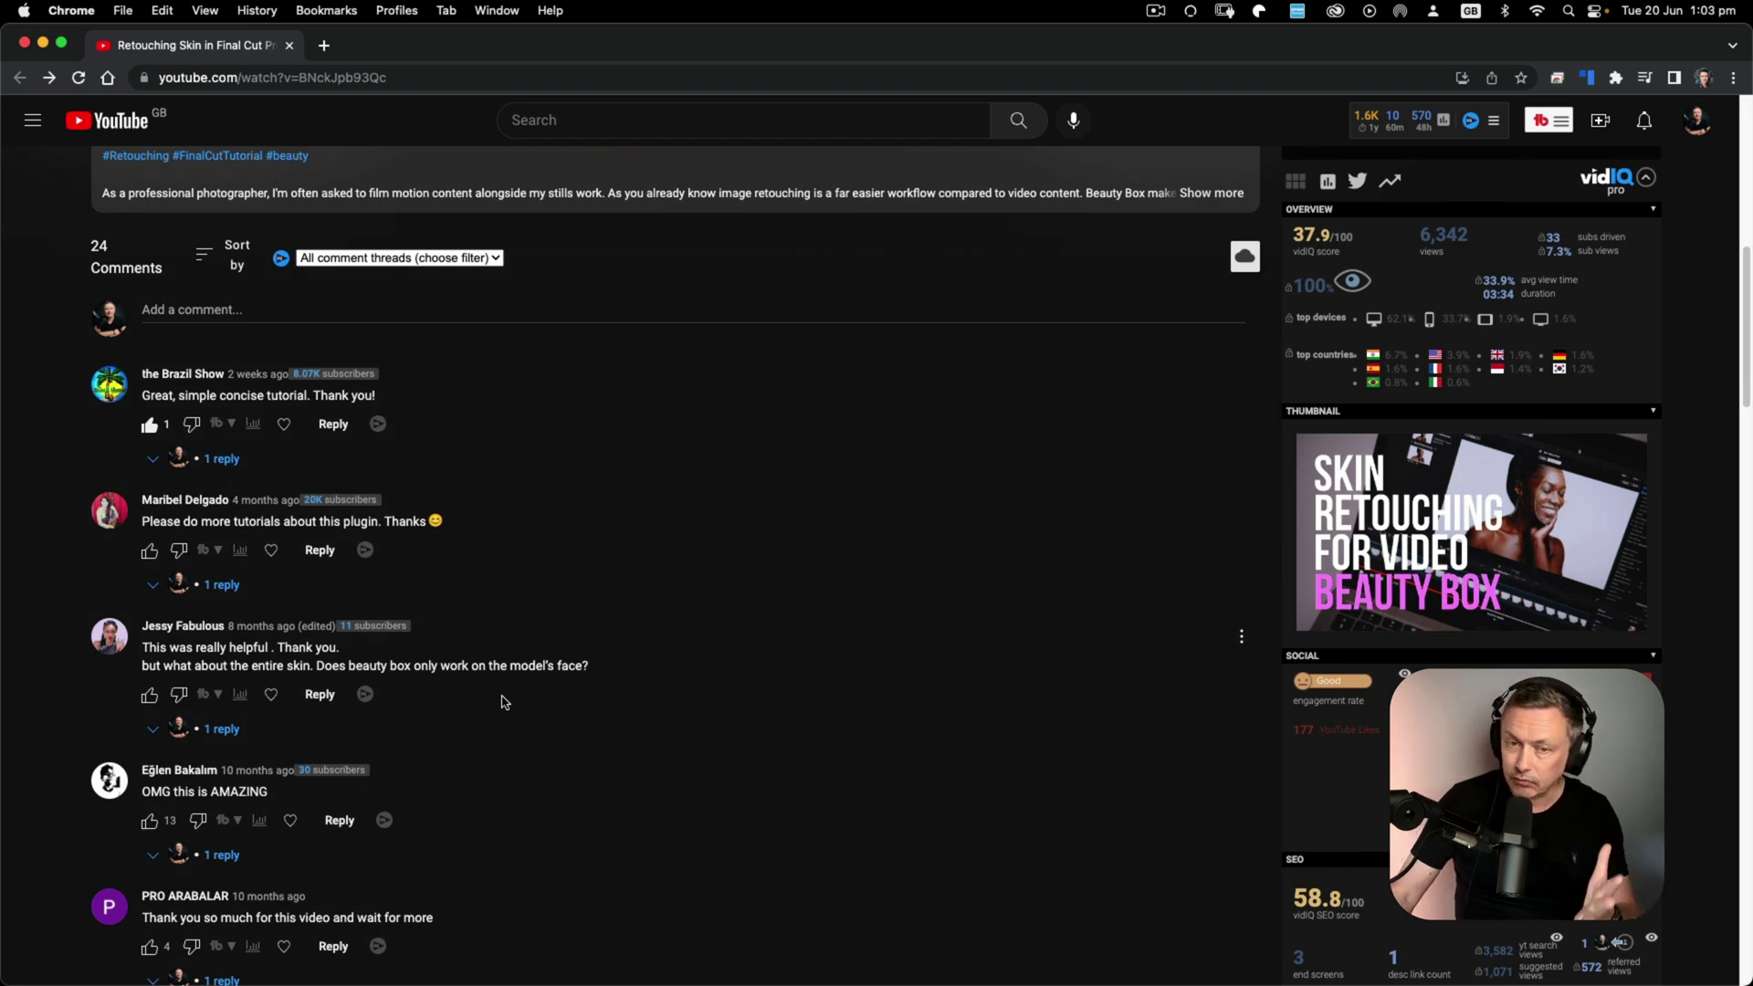
{"action": "scroll", "coordinate": [504, 701], "scroll_direction": "up", "scroll_amount": 5}
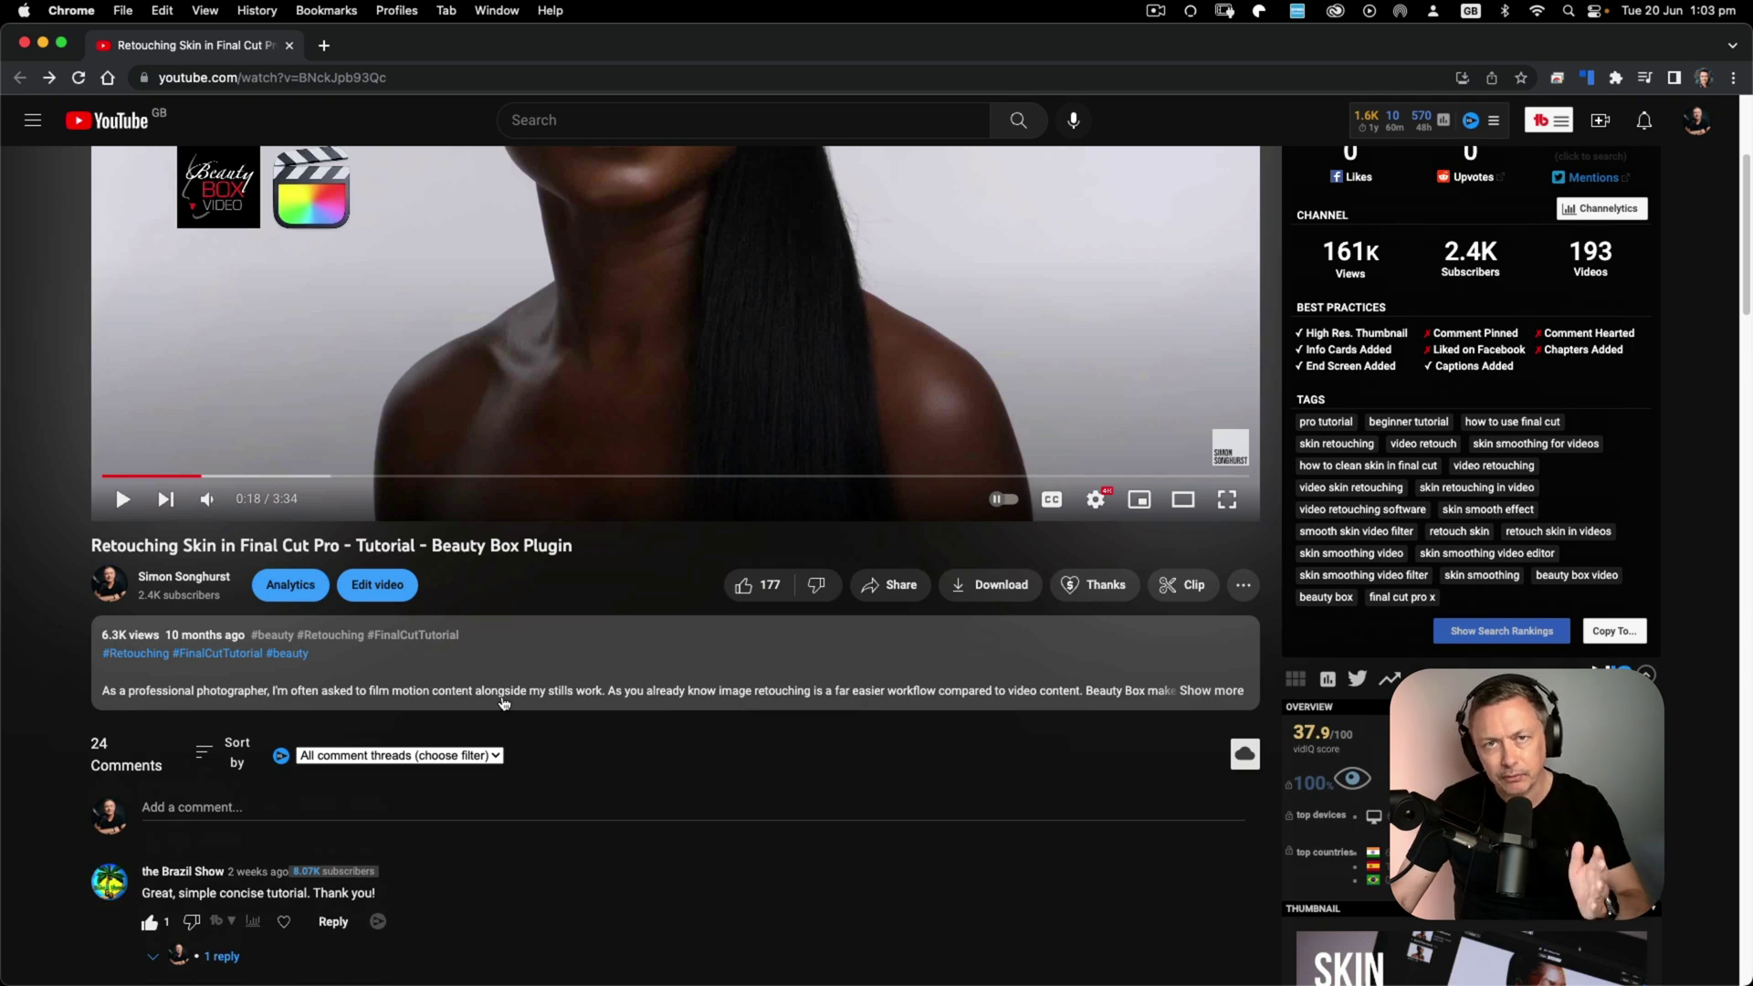
{"action": "scroll", "coordinate": [502, 701], "scroll_direction": "down", "scroll_amount": 4}
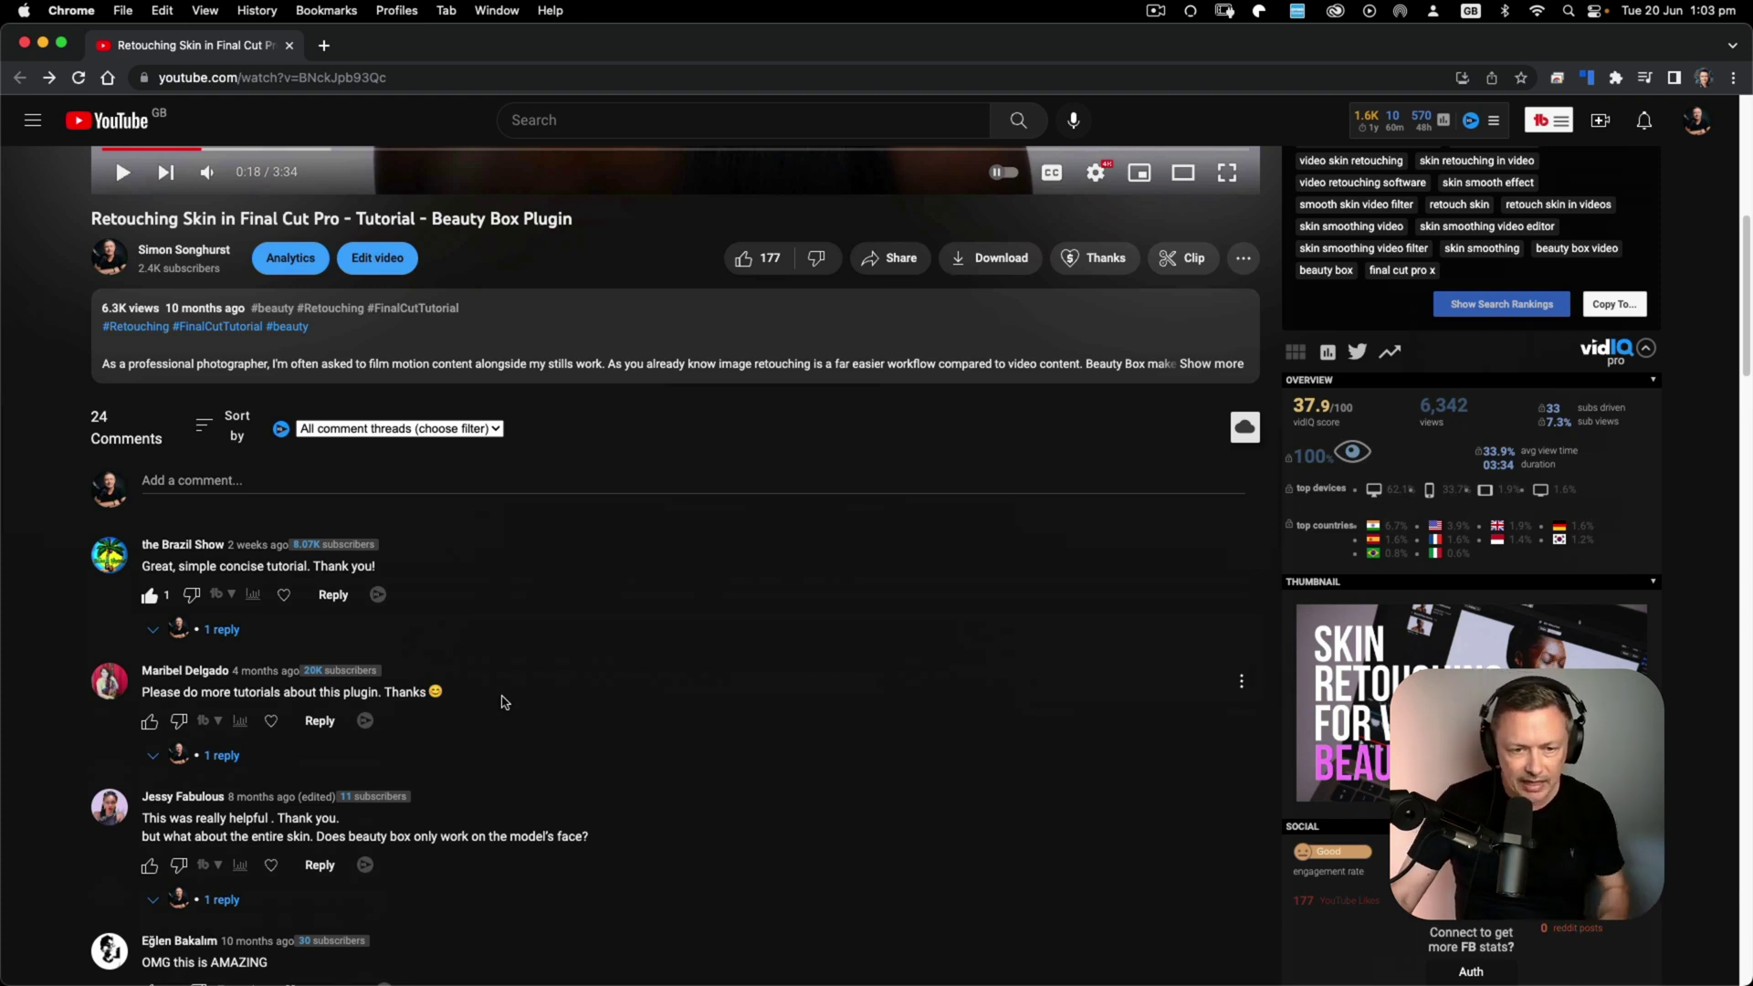
{"action": "scroll", "coordinate": [505, 701], "scroll_direction": "down", "scroll_amount": 3}
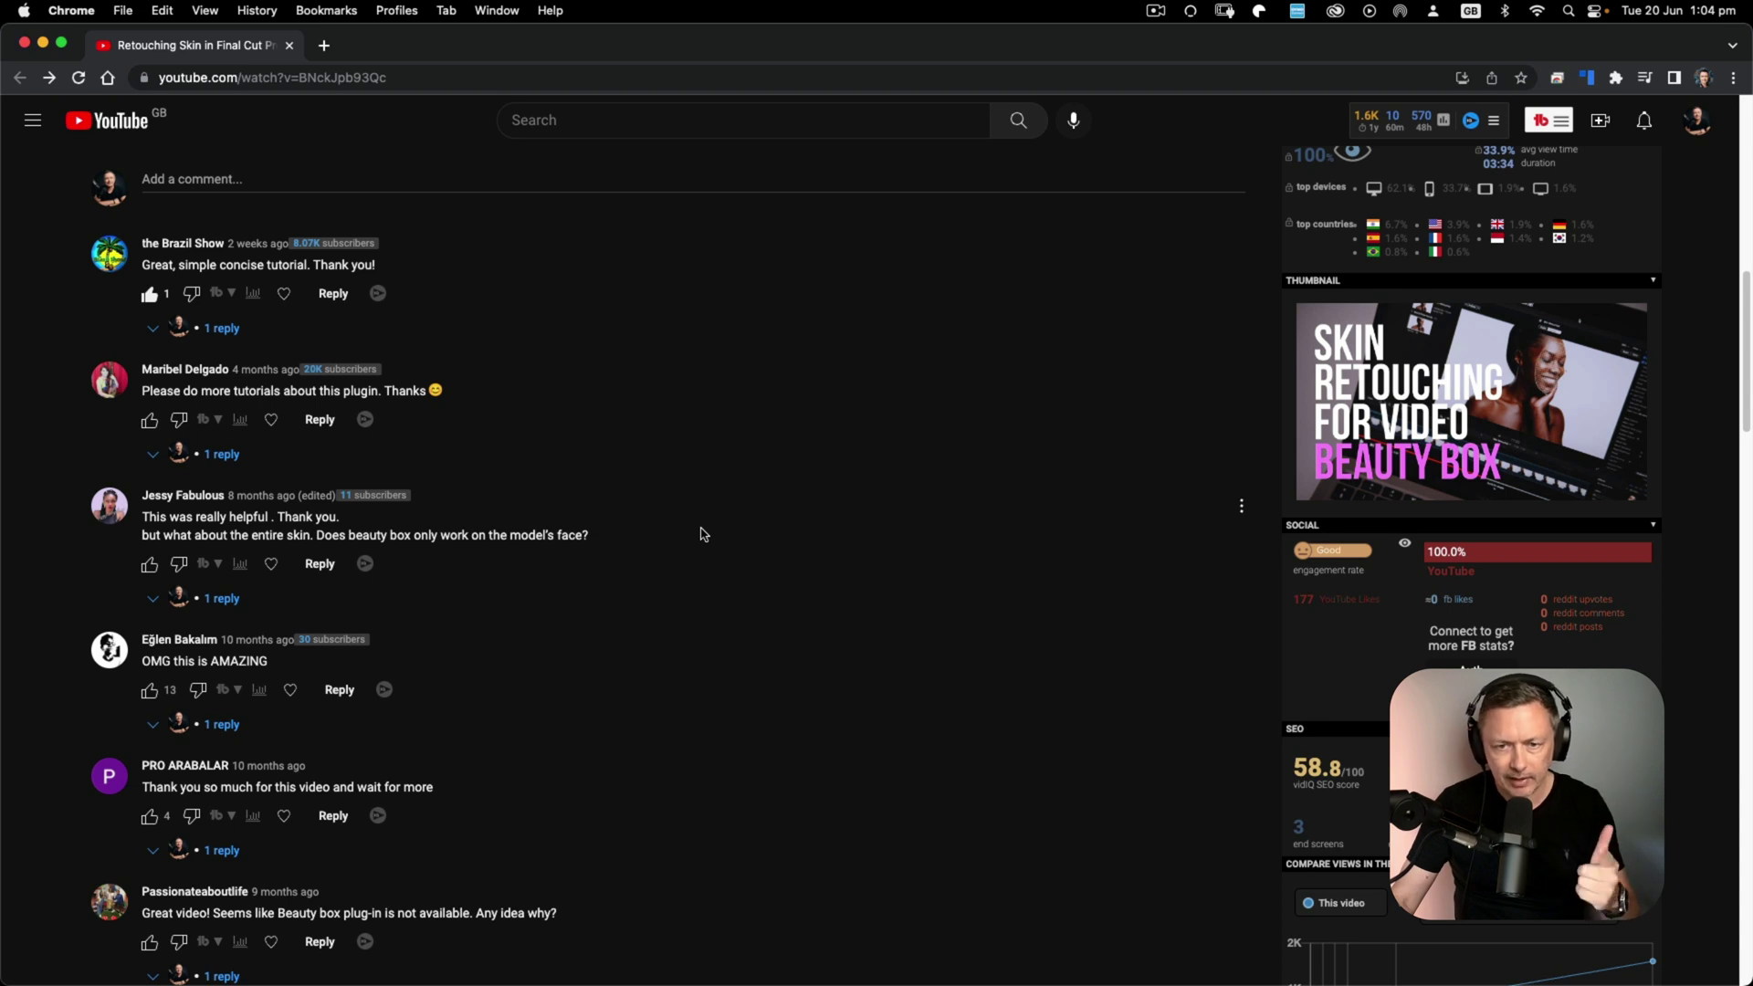
{"action": "scroll", "coordinate": [684, 534], "scroll_direction": "down", "scroll_amount": 5}
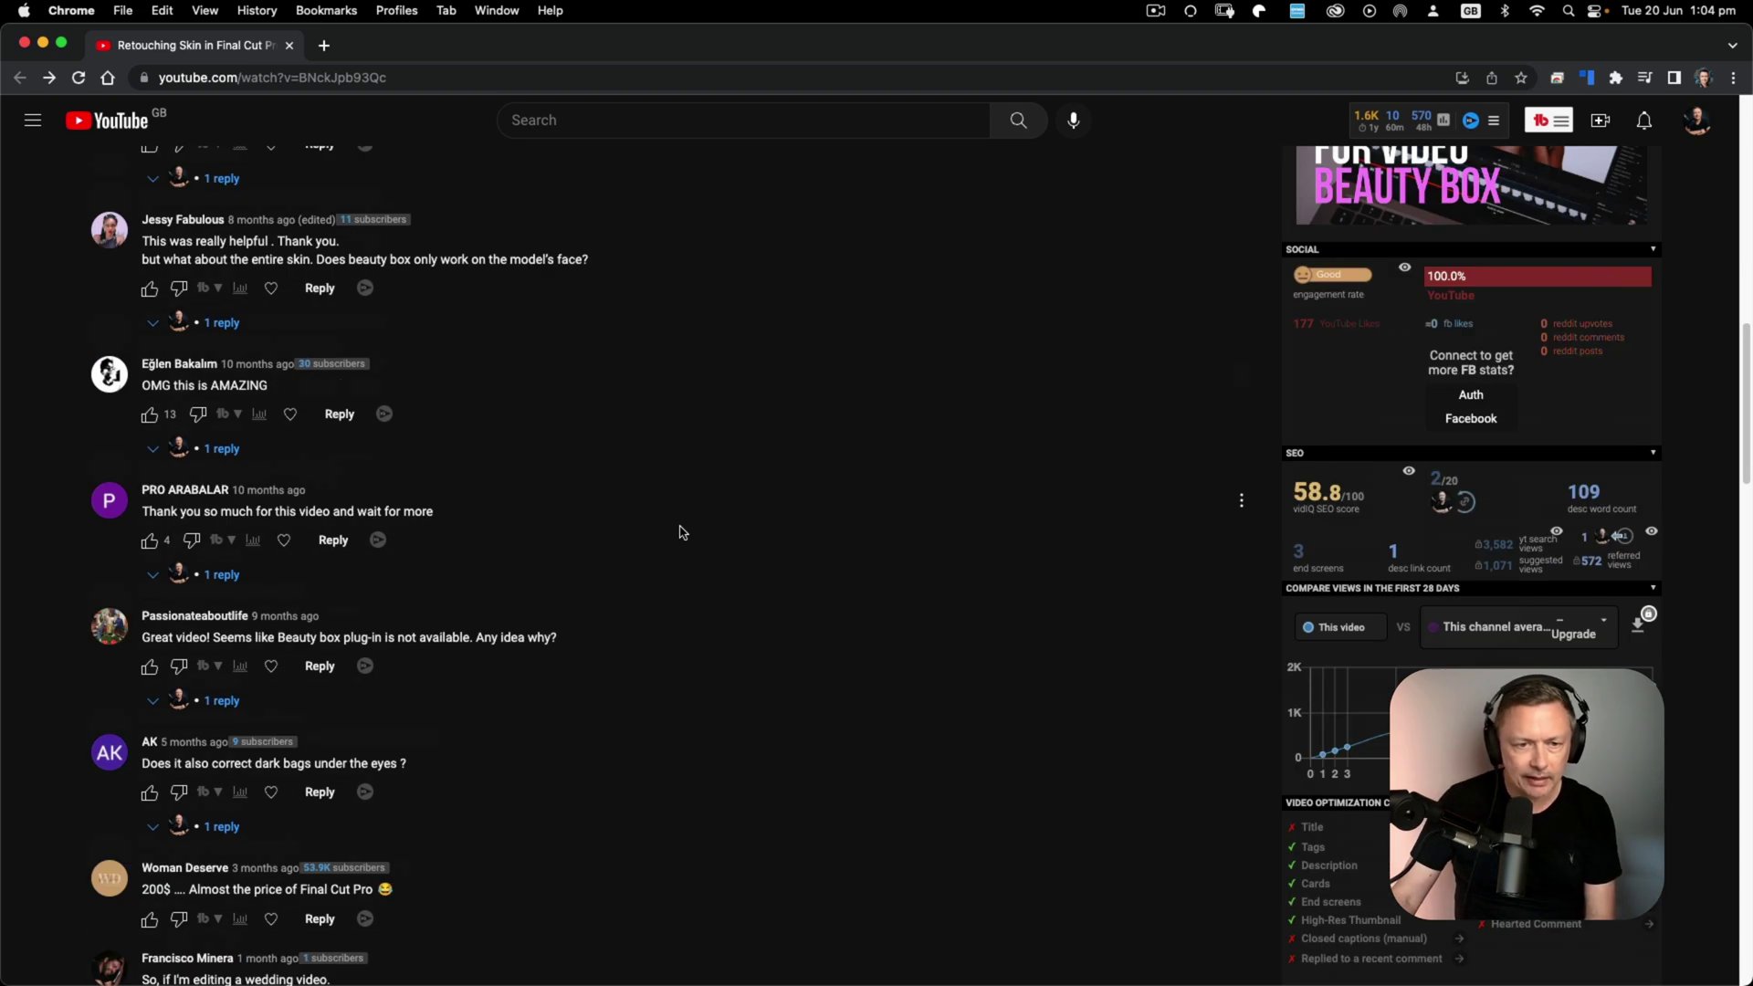
{"action": "scroll", "coordinate": [680, 532], "scroll_direction": "down", "scroll_amount": 2}
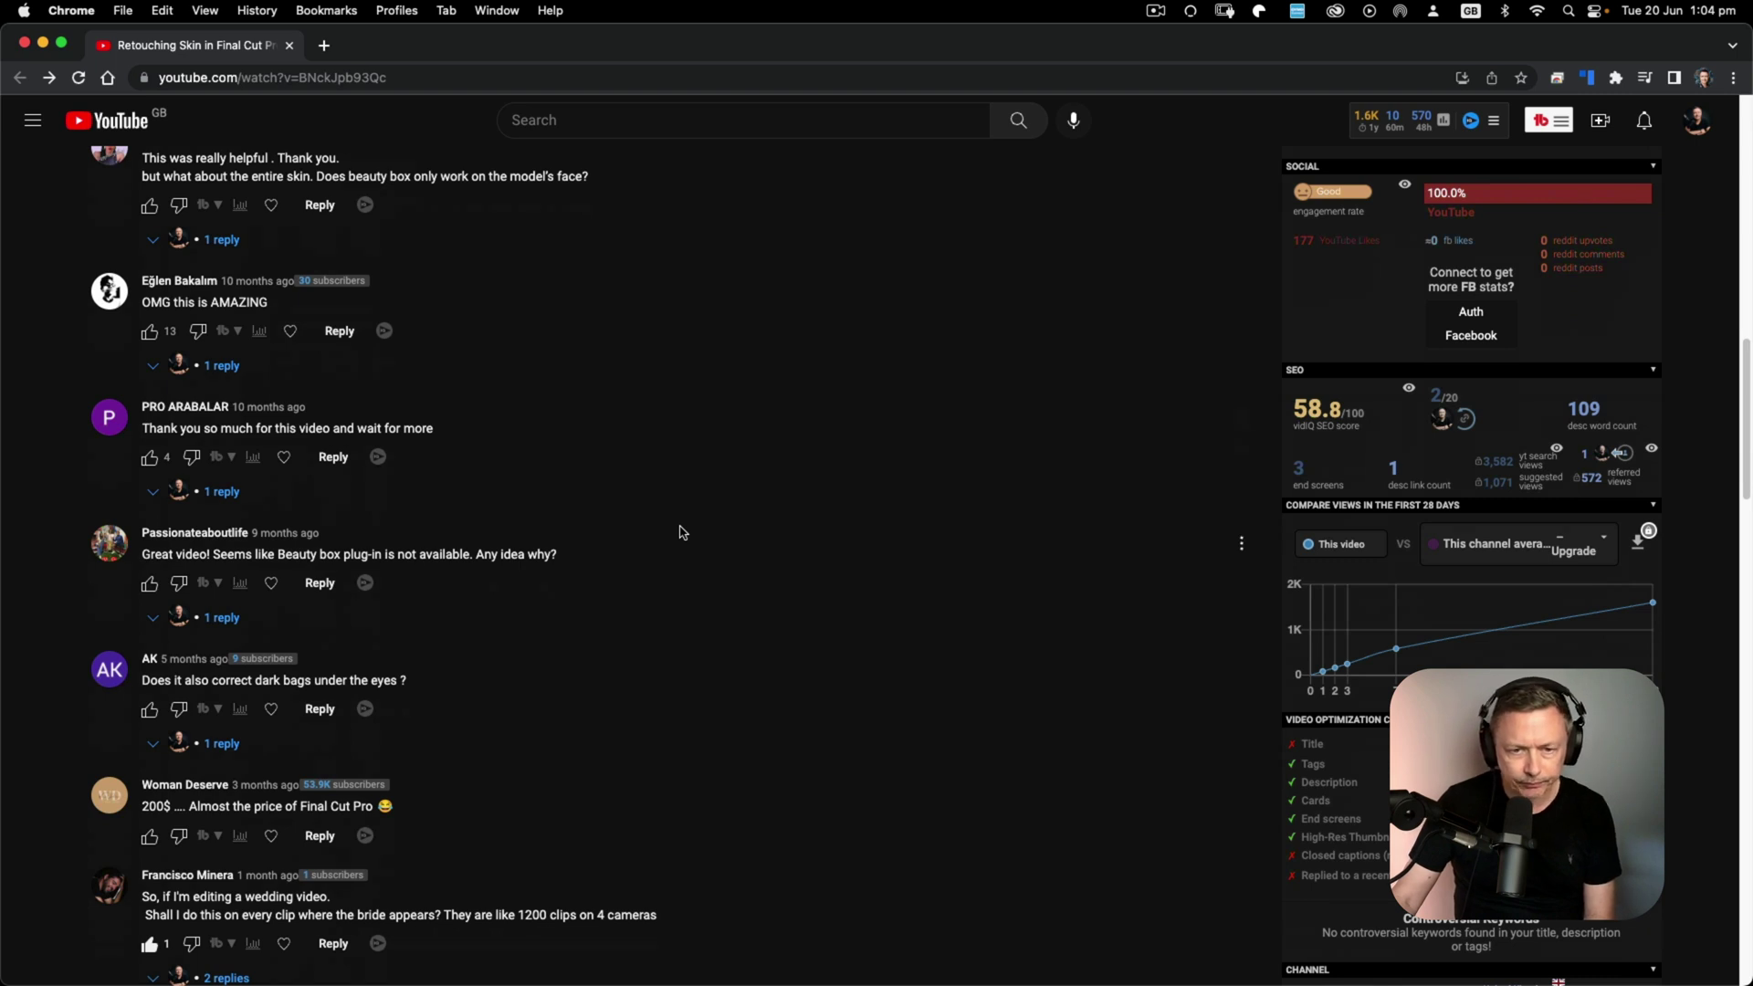
{"action": "scroll", "coordinate": [680, 532], "scroll_direction": "down", "scroll_amount": 2}
{"action": "scroll", "coordinate": [680, 533], "scroll_direction": "down", "scroll_amount": 2}
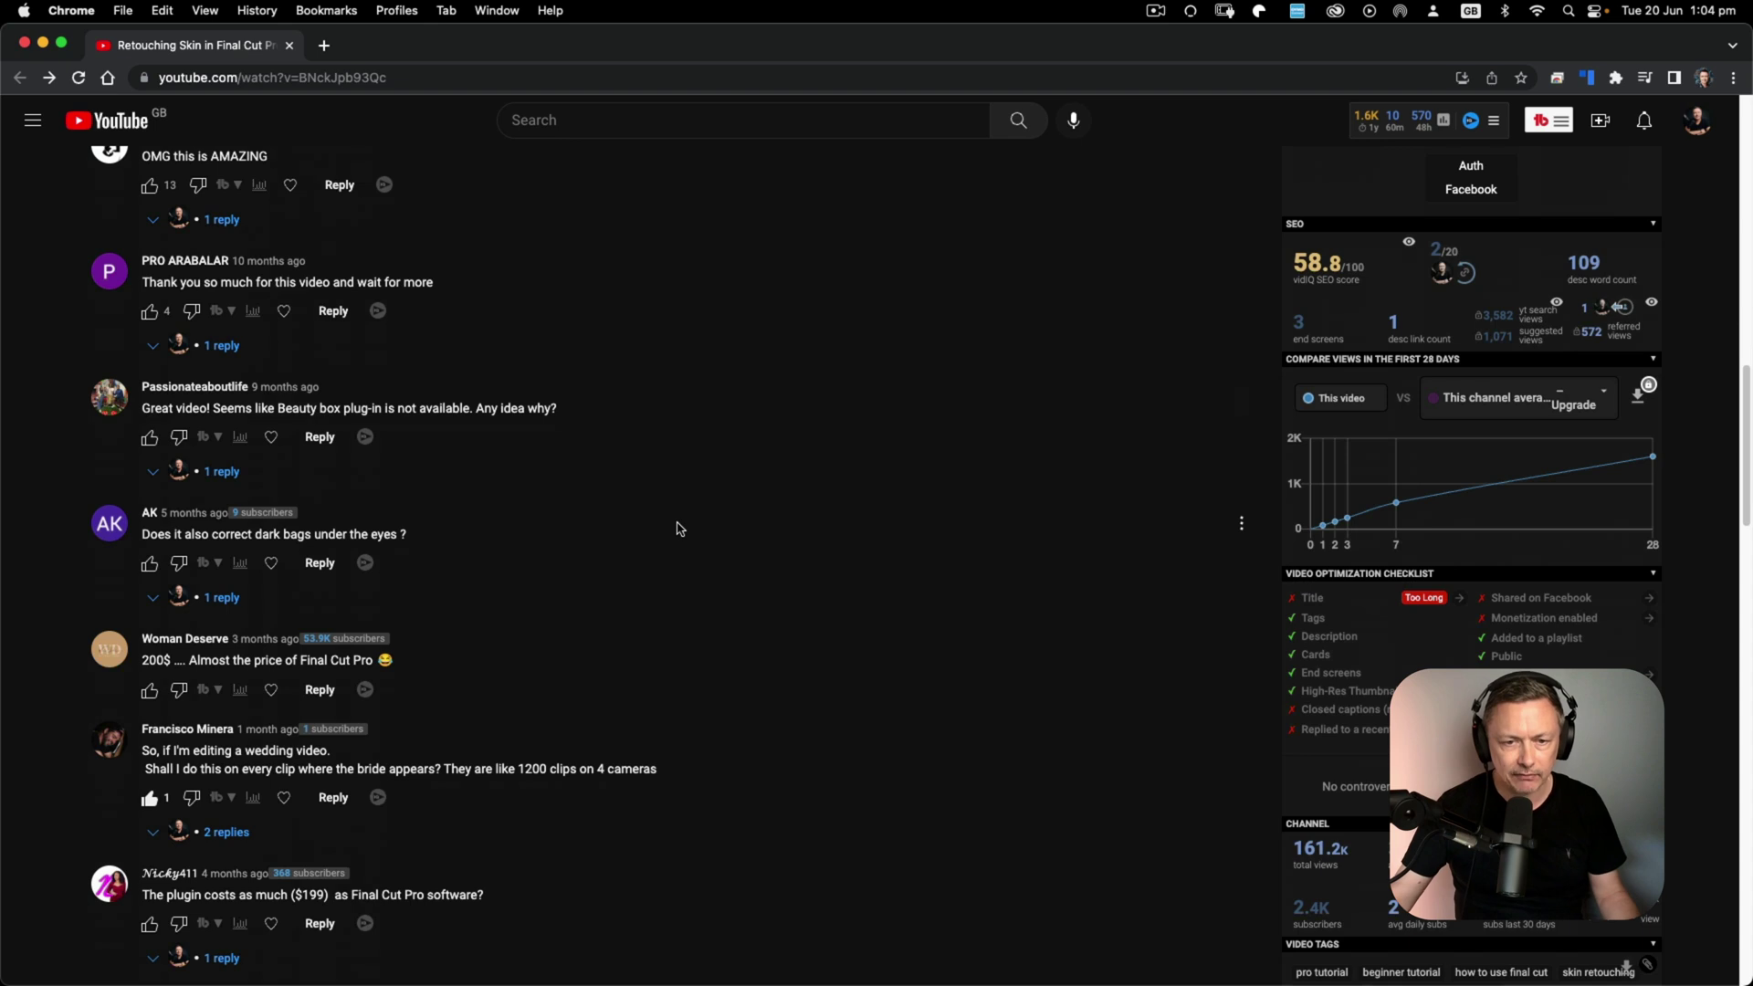
{"action": "scroll", "coordinate": [676, 529], "scroll_direction": "down", "scroll_amount": 3}
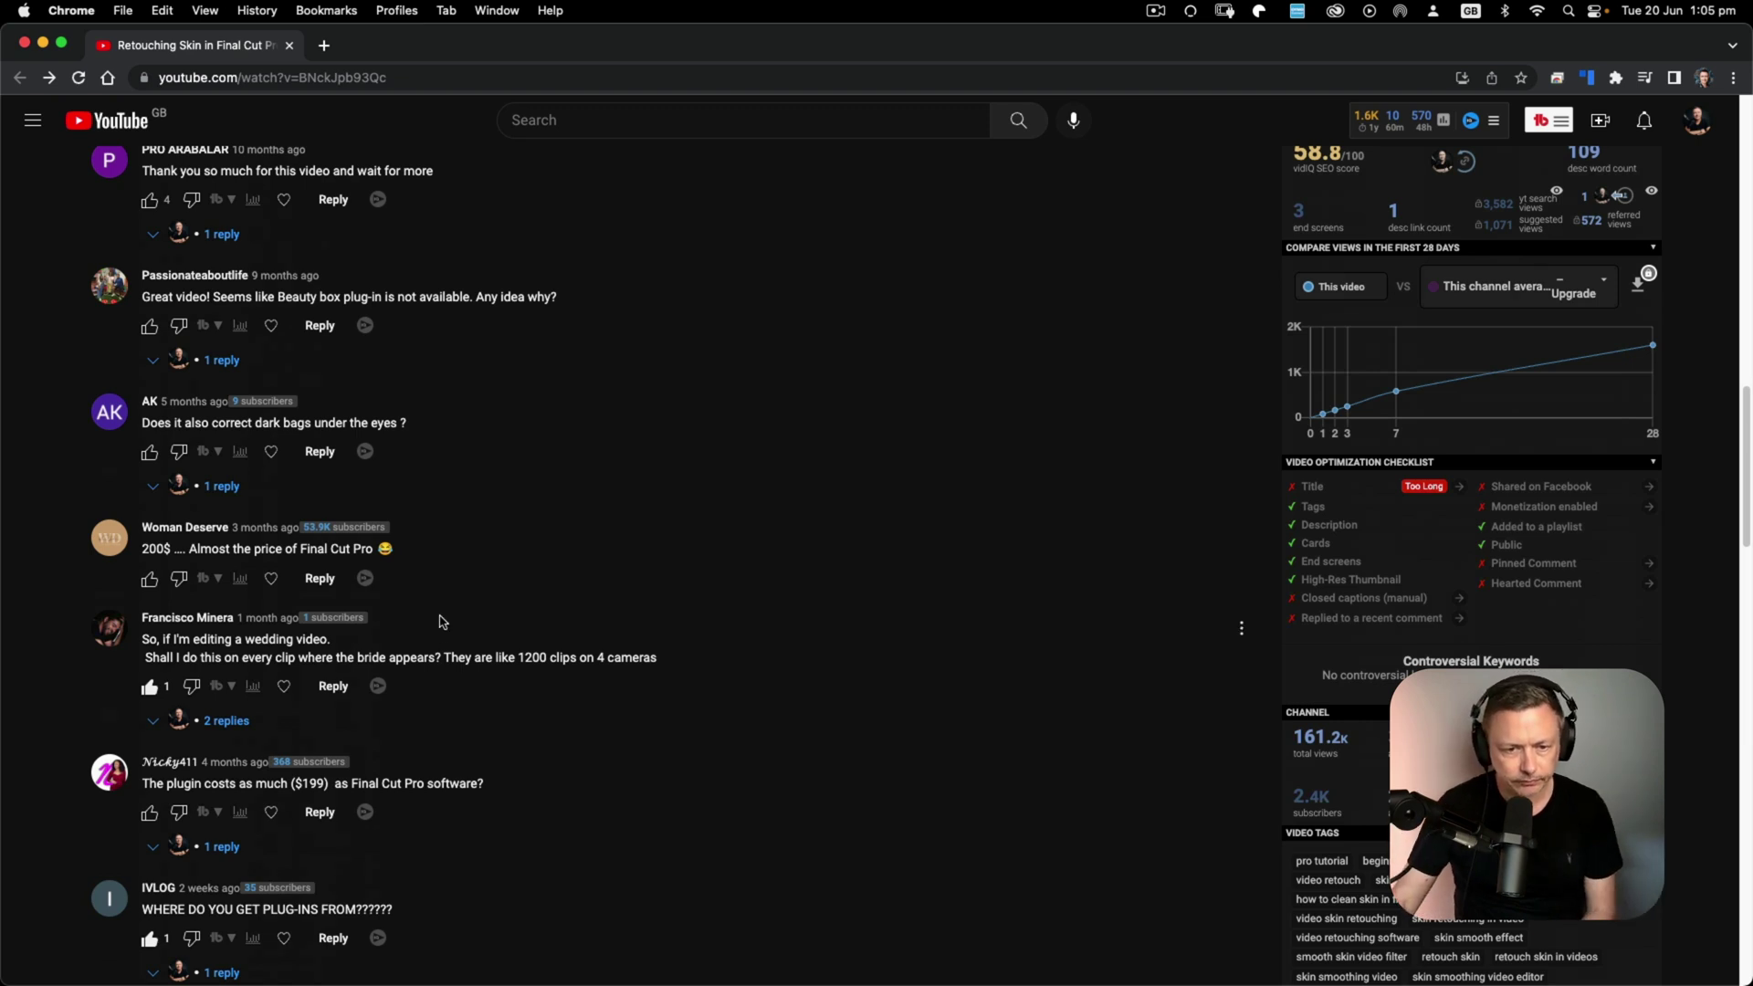
{"action": "scroll", "coordinate": [442, 621], "scroll_direction": "down", "scroll_amount": 3}
{"action": "scroll", "coordinate": [212, 680], "scroll_direction": "down", "scroll_amount": 2}
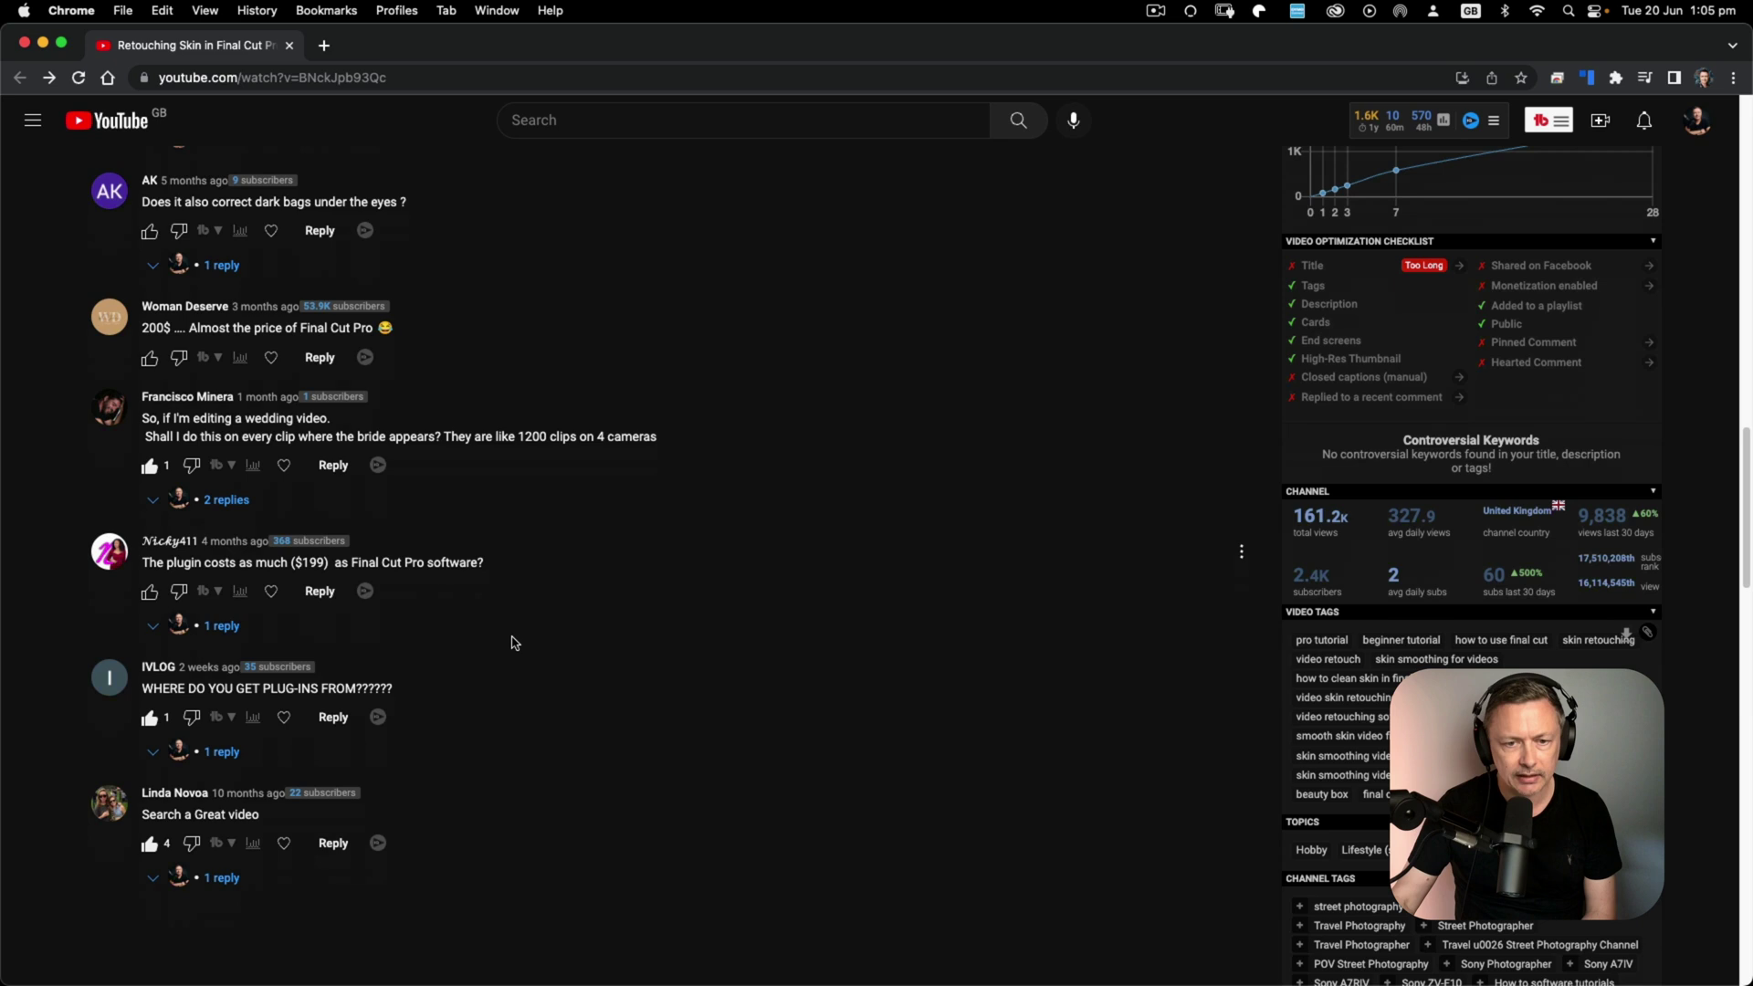
{"action": "scroll", "coordinate": [514, 643], "scroll_direction": "down", "scroll_amount": 10}
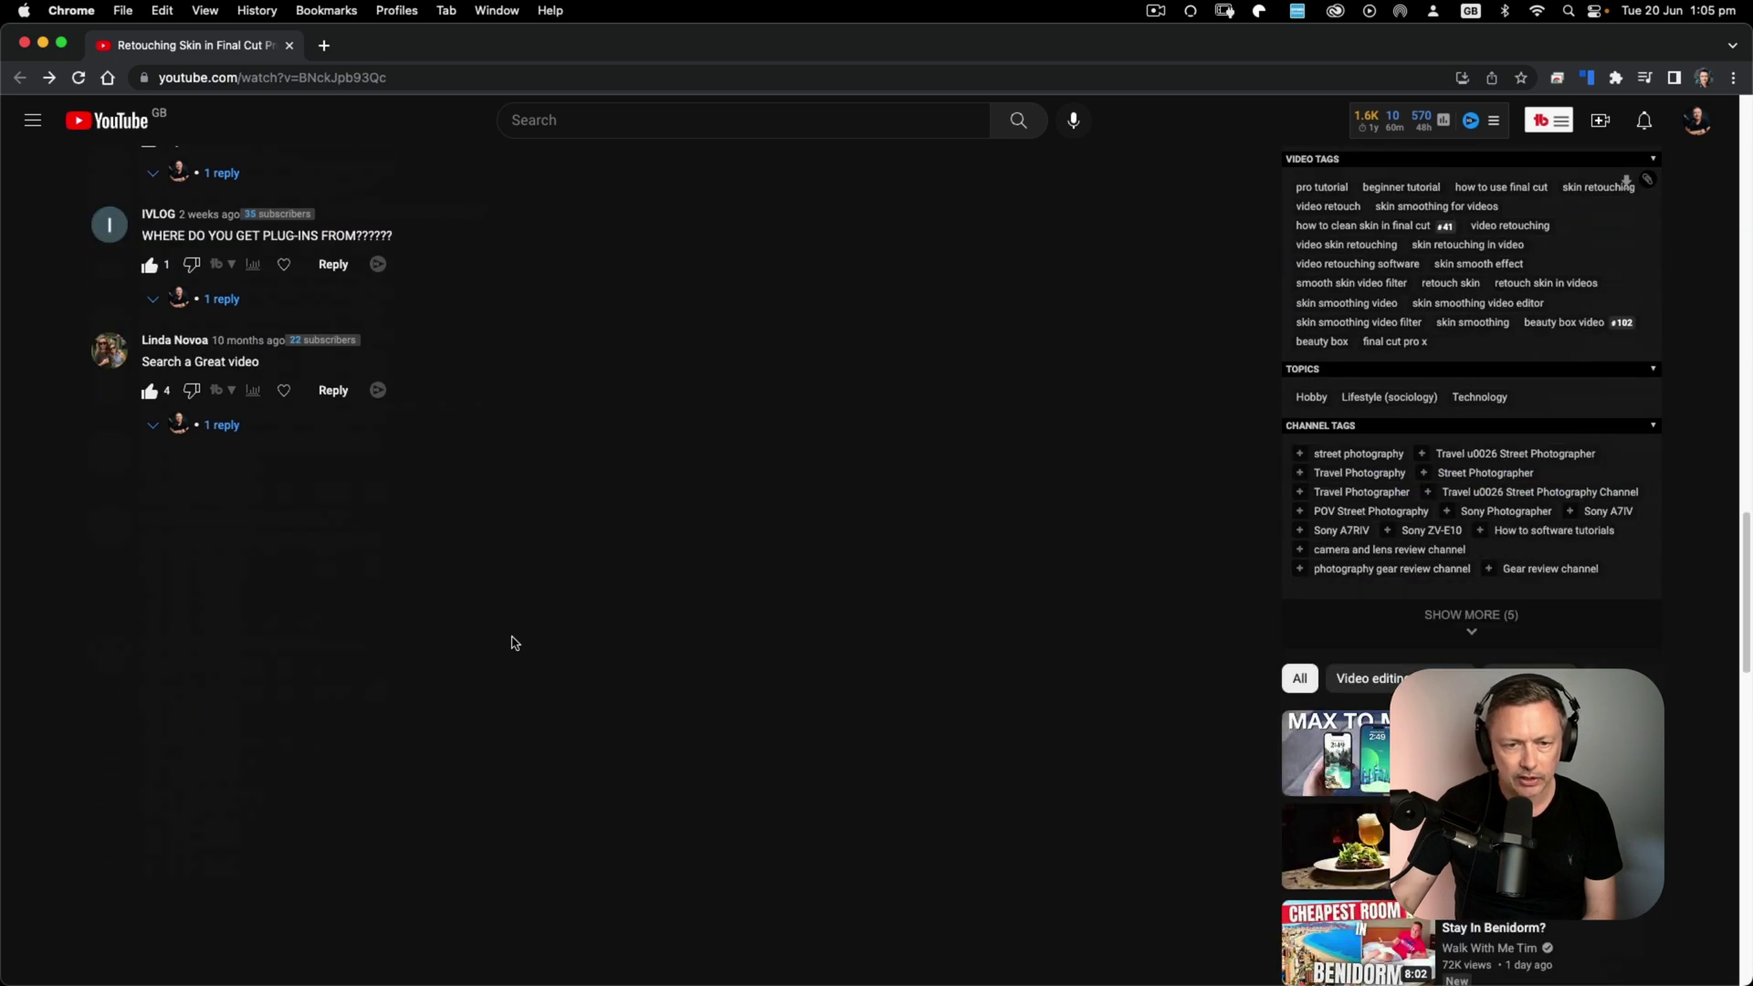
{"action": "scroll", "coordinate": [514, 643], "scroll_direction": "up", "scroll_amount": 20}
{"action": "scroll", "coordinate": [511, 643], "scroll_direction": "up", "scroll_amount": 5}
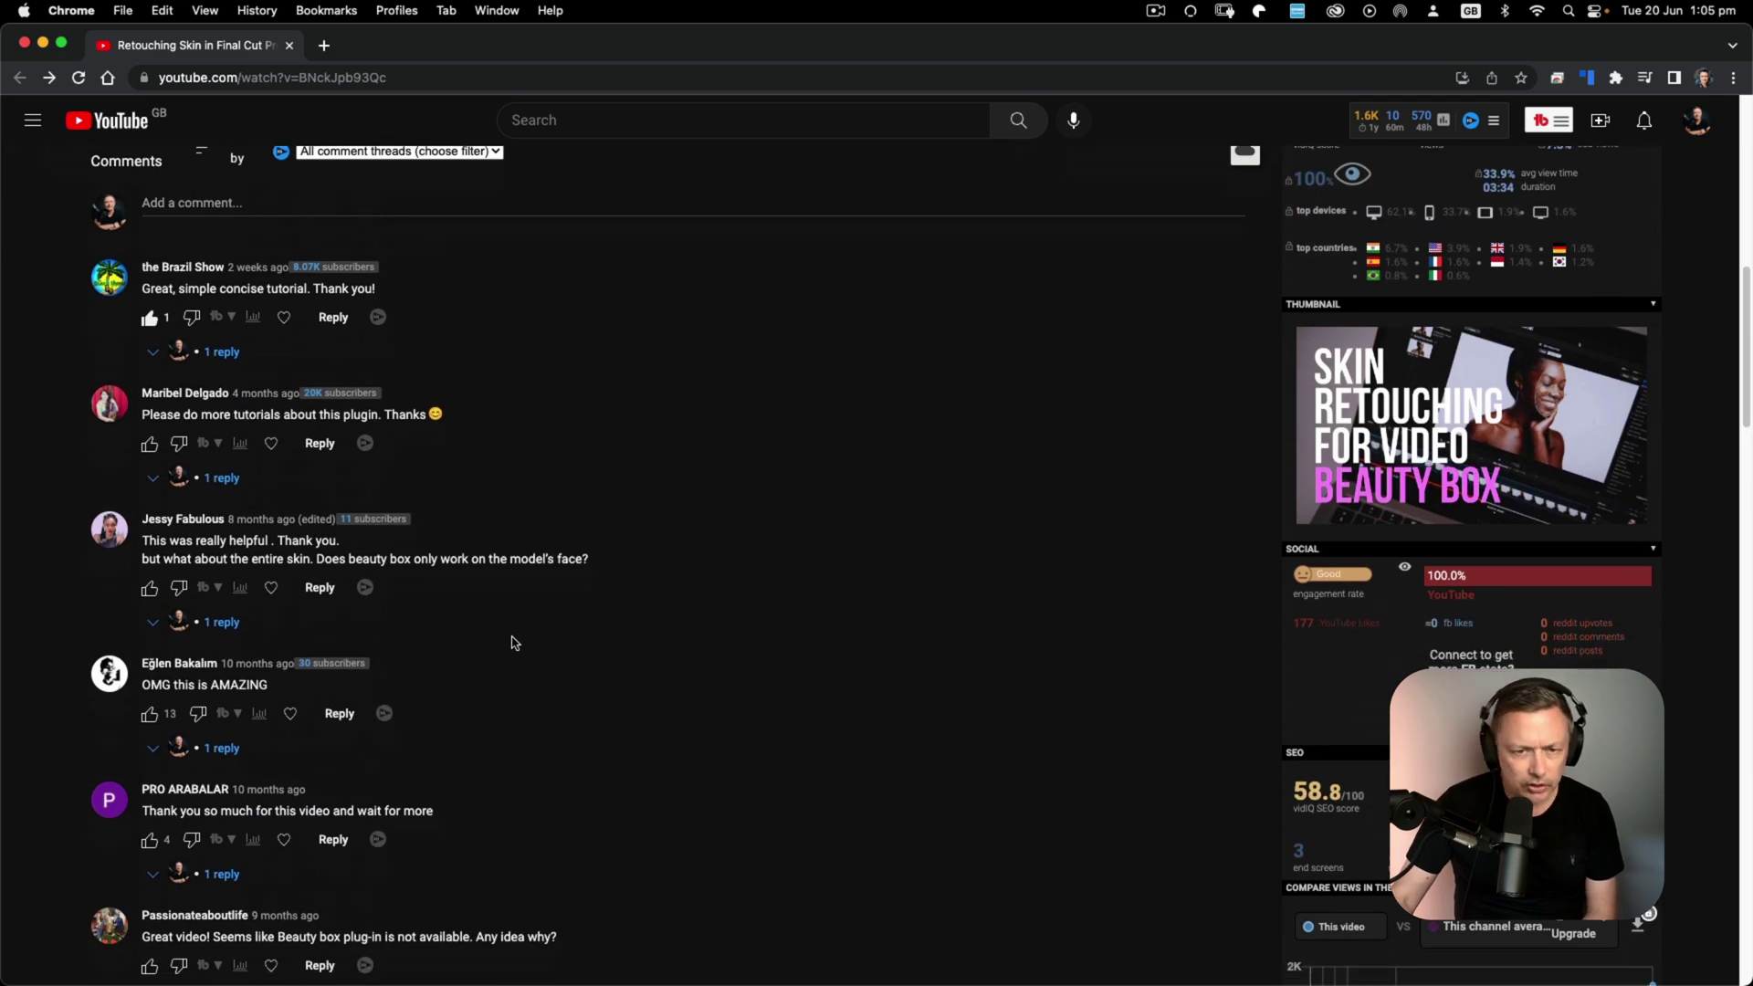
{"action": "scroll", "coordinate": [514, 643], "scroll_direction": "down", "scroll_amount": 9}
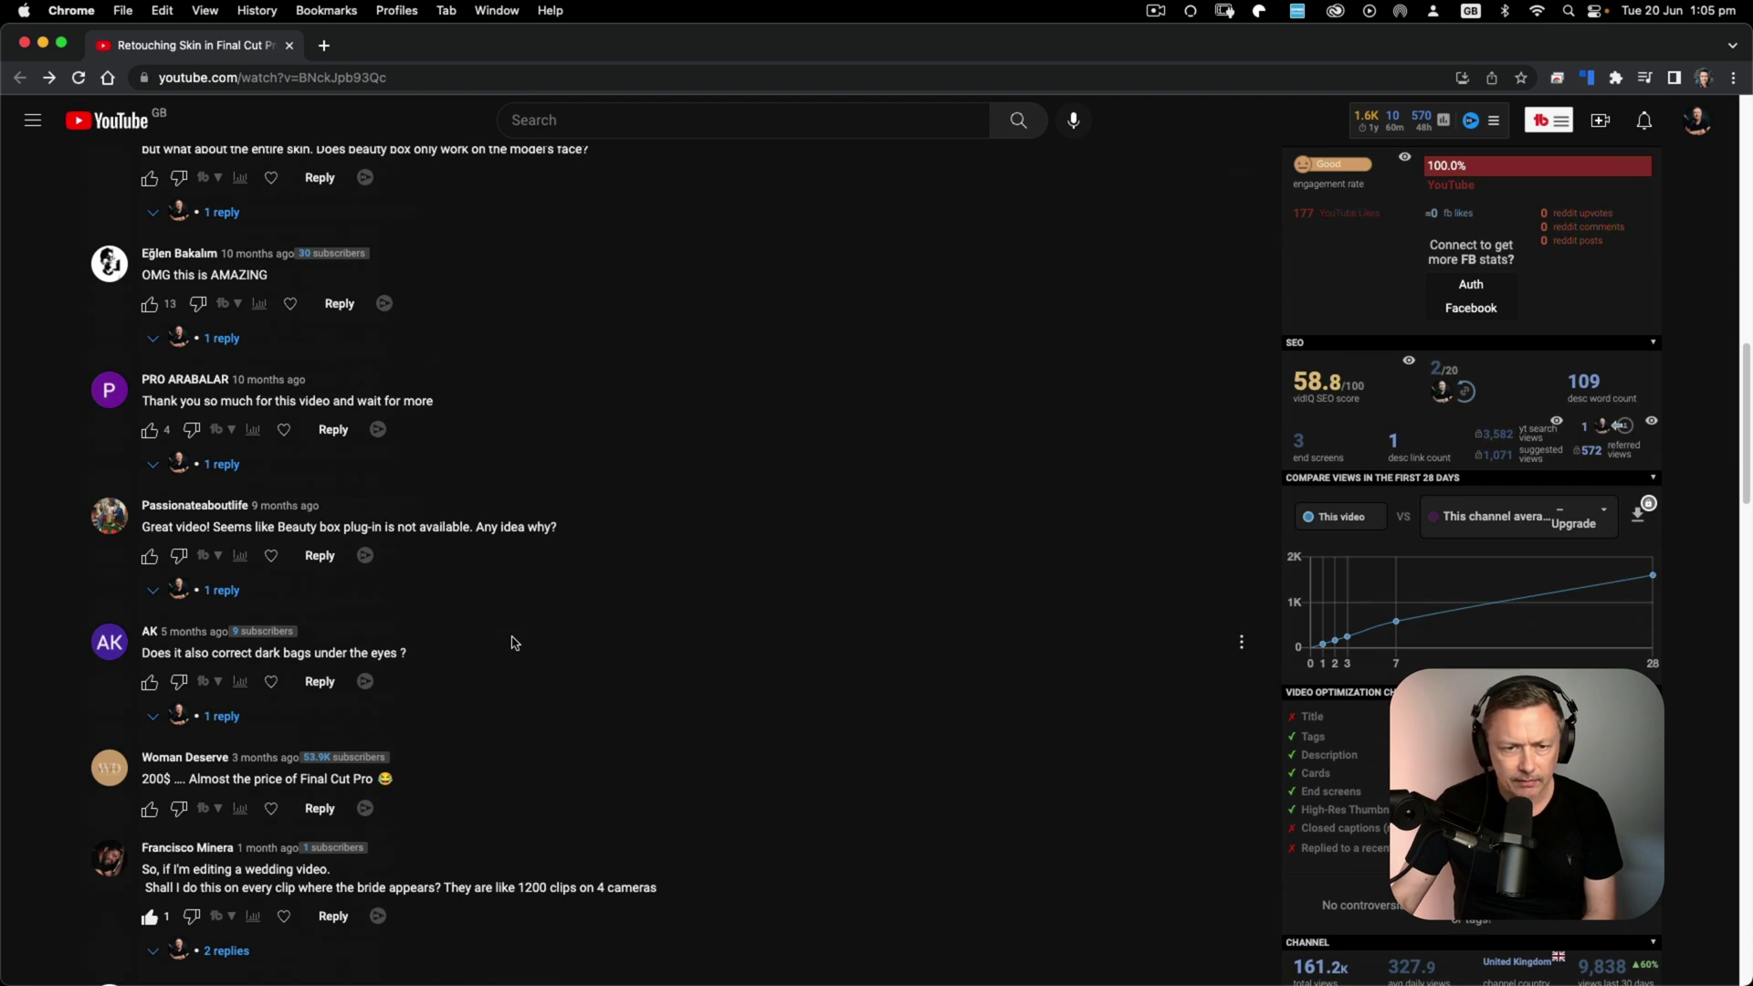
{"action": "scroll", "coordinate": [514, 643], "scroll_direction": "down", "scroll_amount": 1}
{"action": "scroll", "coordinate": [514, 642], "scroll_direction": "down", "scroll_amount": 6}
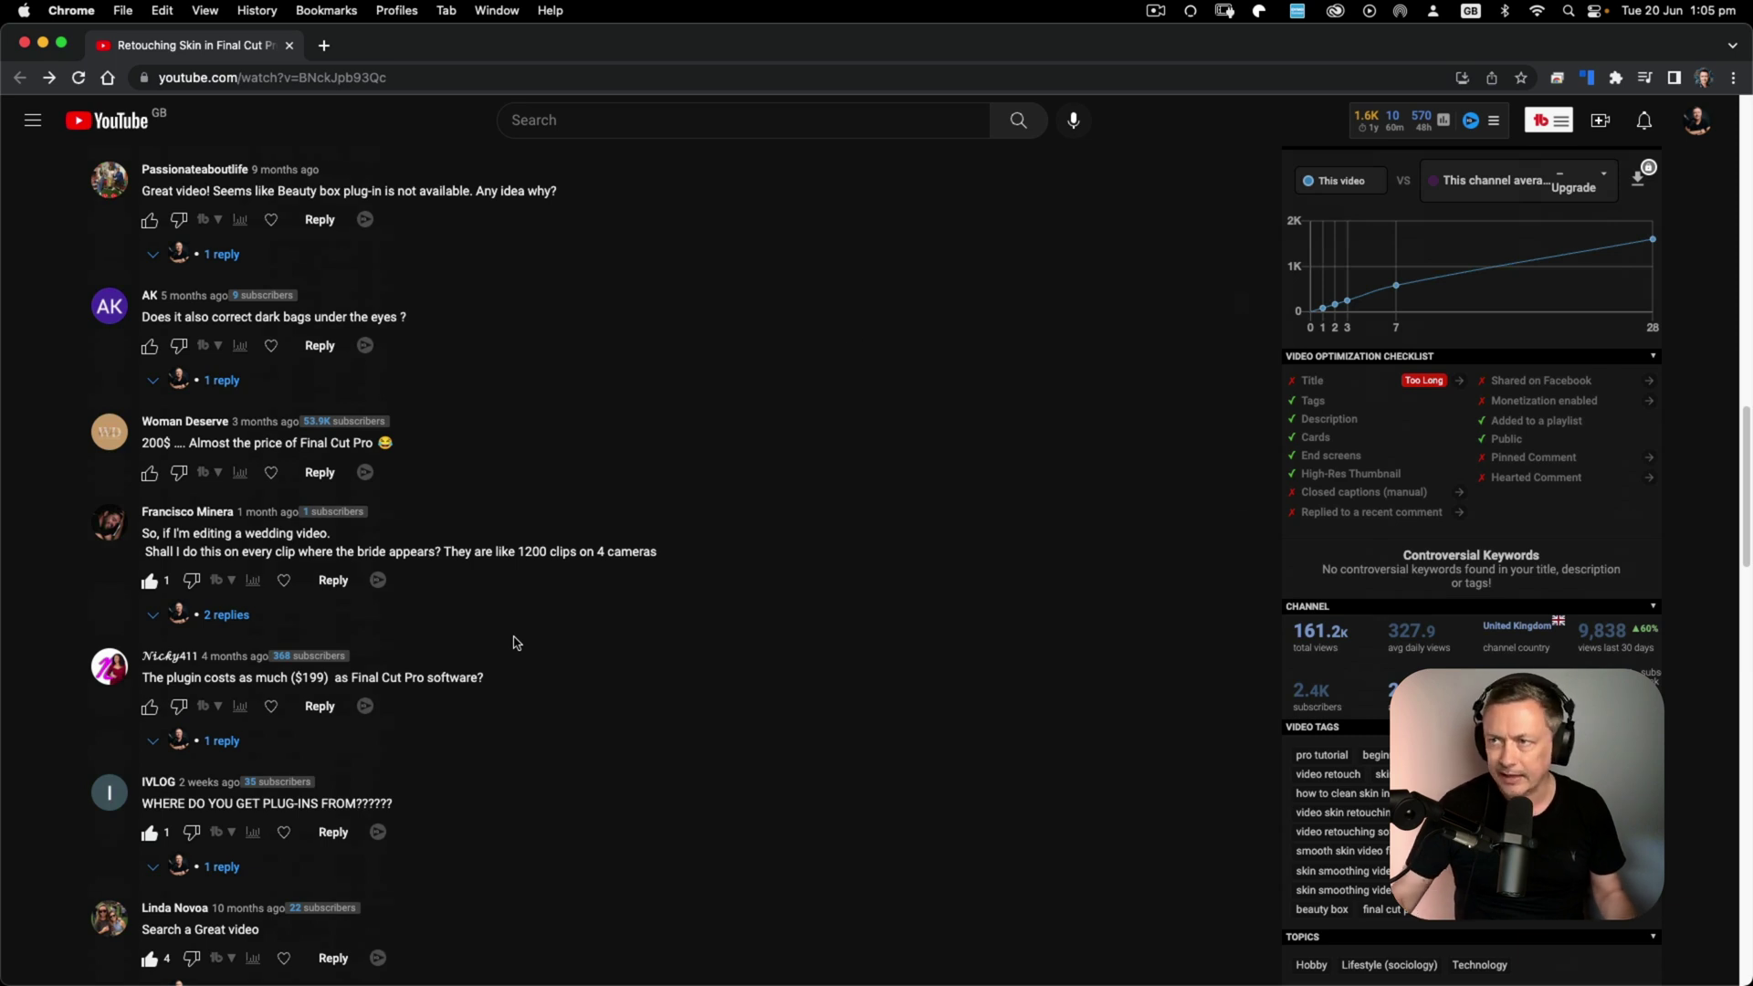
{"action": "left_click", "coordinate": [42, 46]}
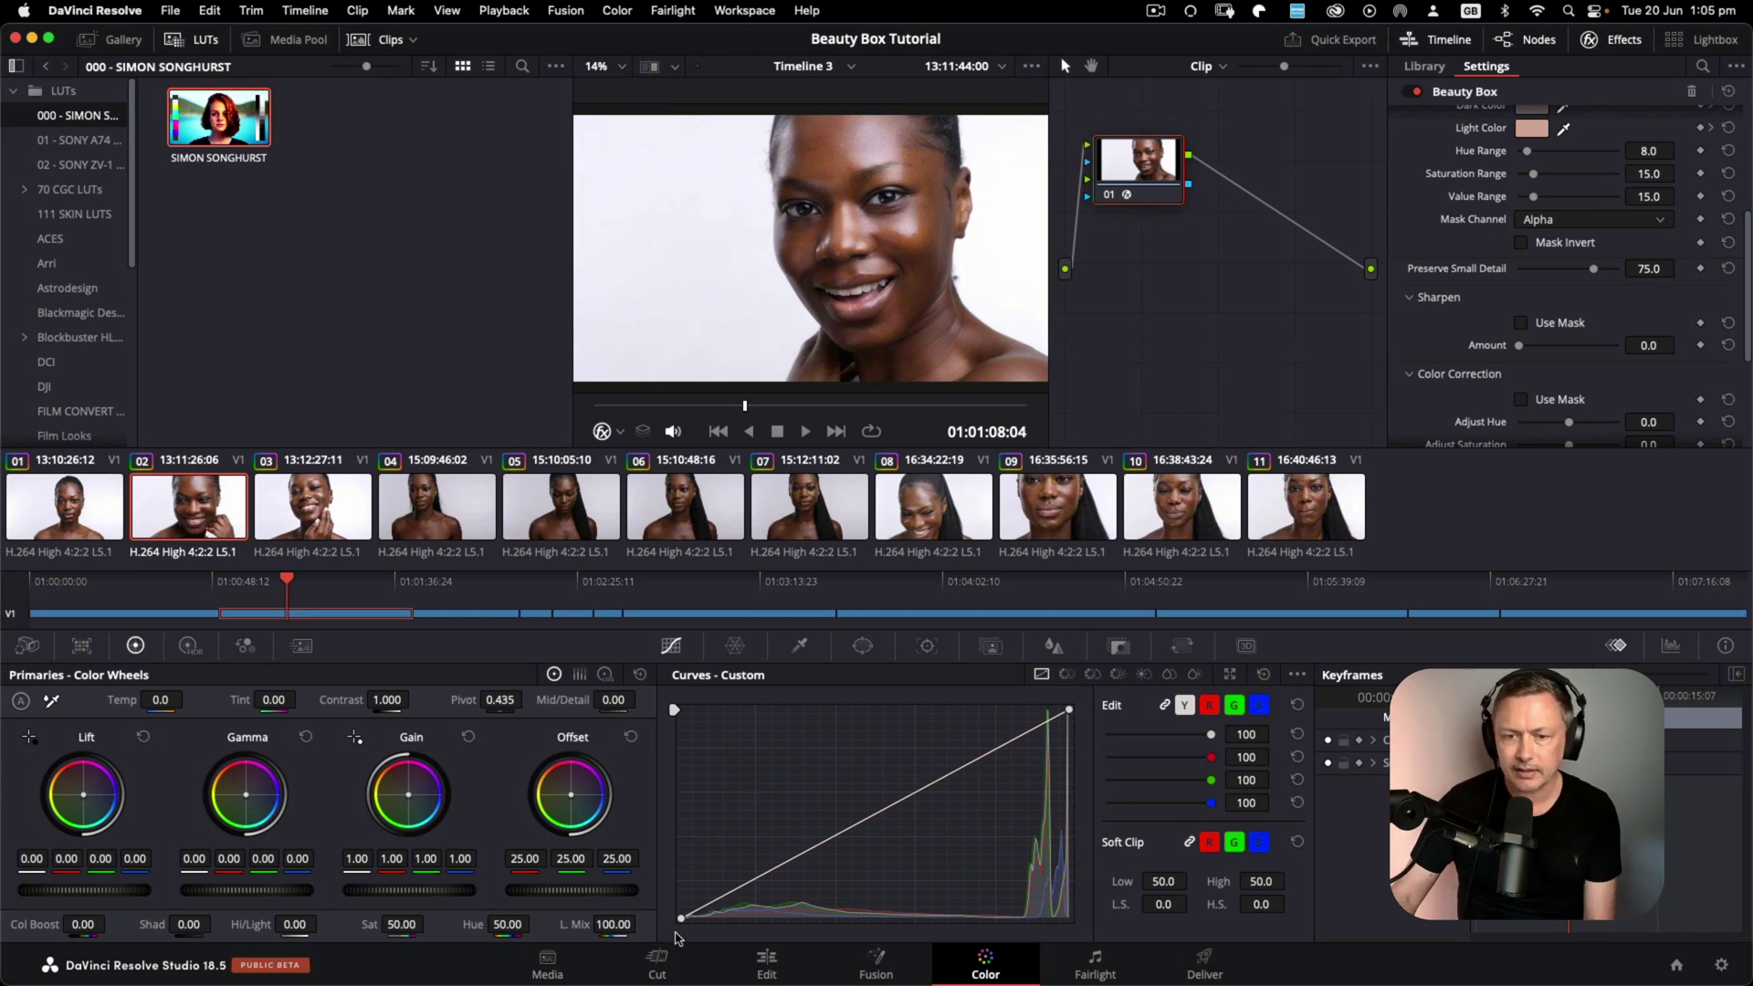
- Review every clip in the Edit page timeline, nudge the playhead, and return to the Color page
{"action": "left_click", "coordinate": [767, 963]}
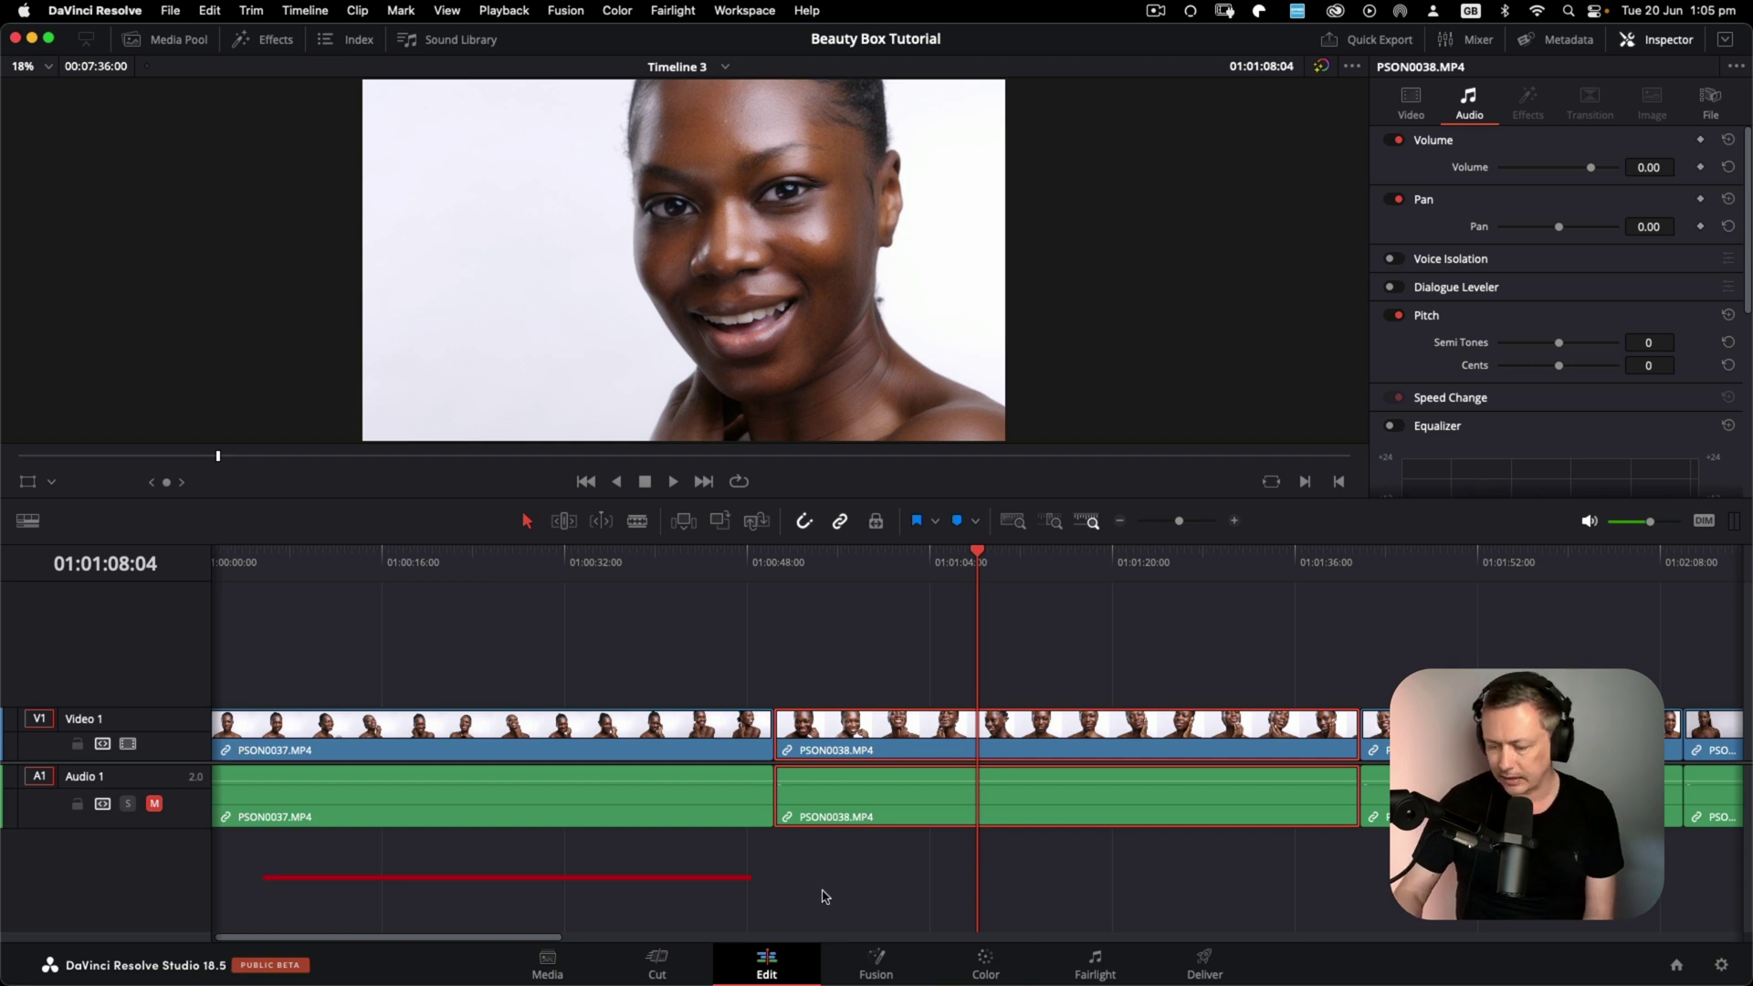
{"action": "key", "text": "super+minus"}
{"action": "key", "text": "super+equal"}
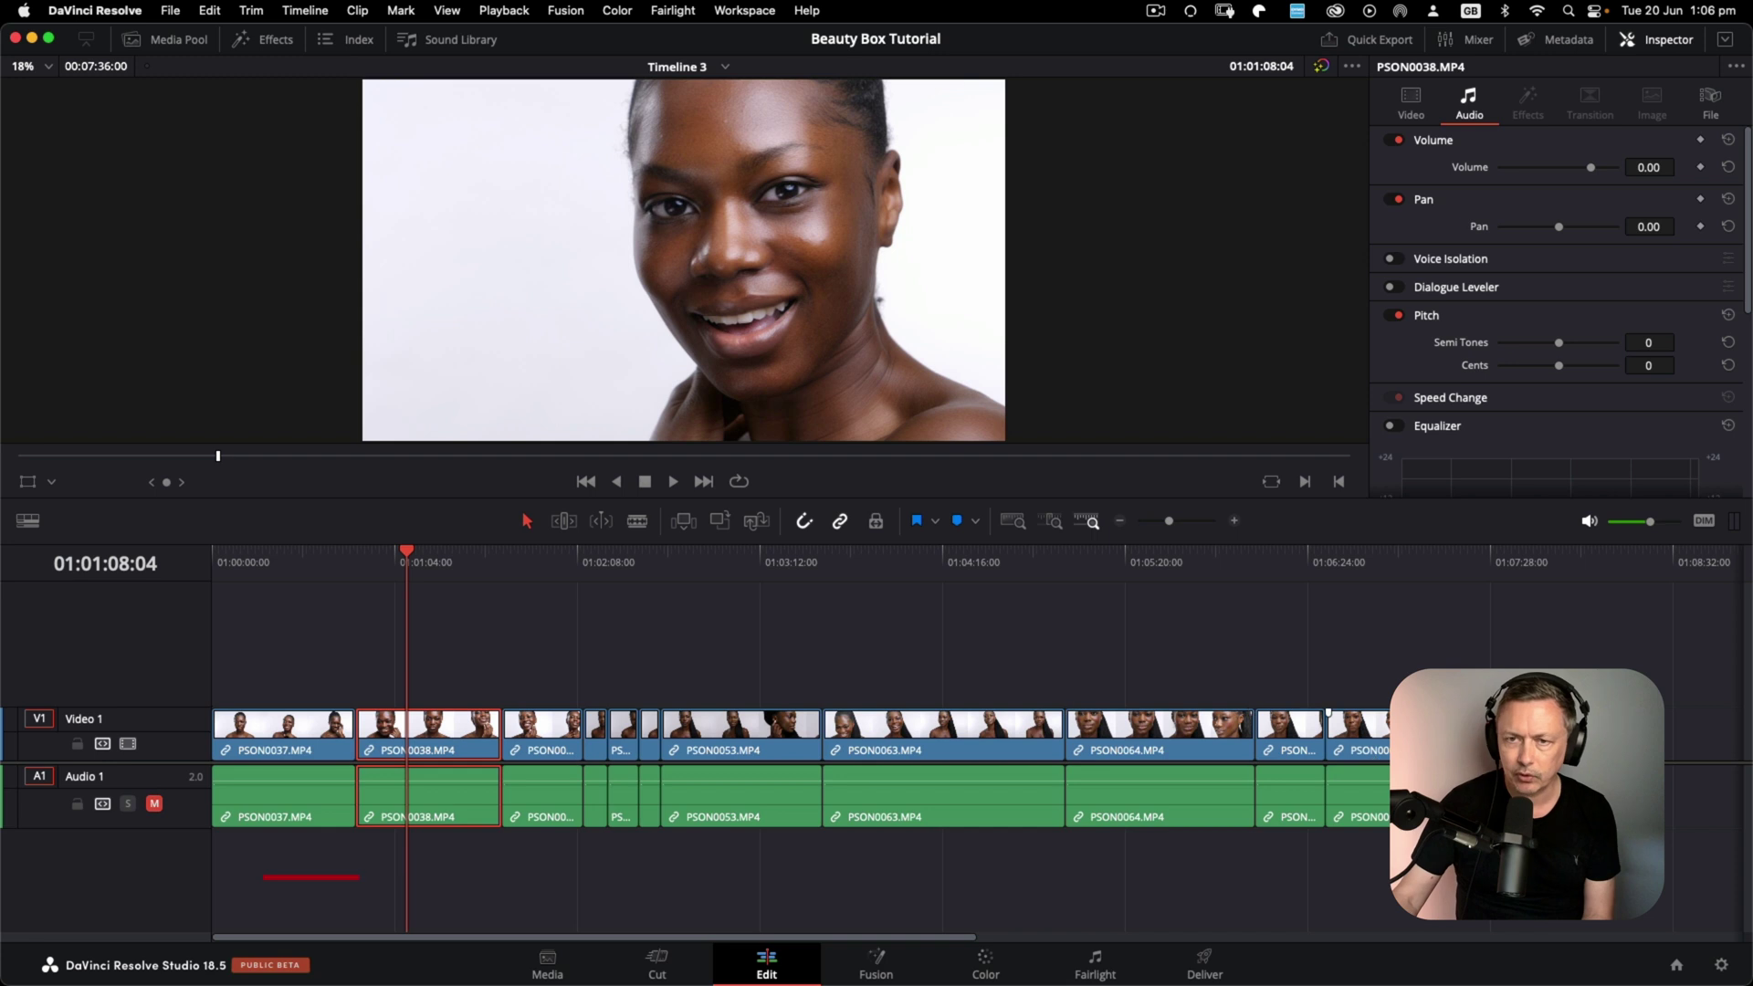
{"action": "left_click", "coordinate": [407, 557]}
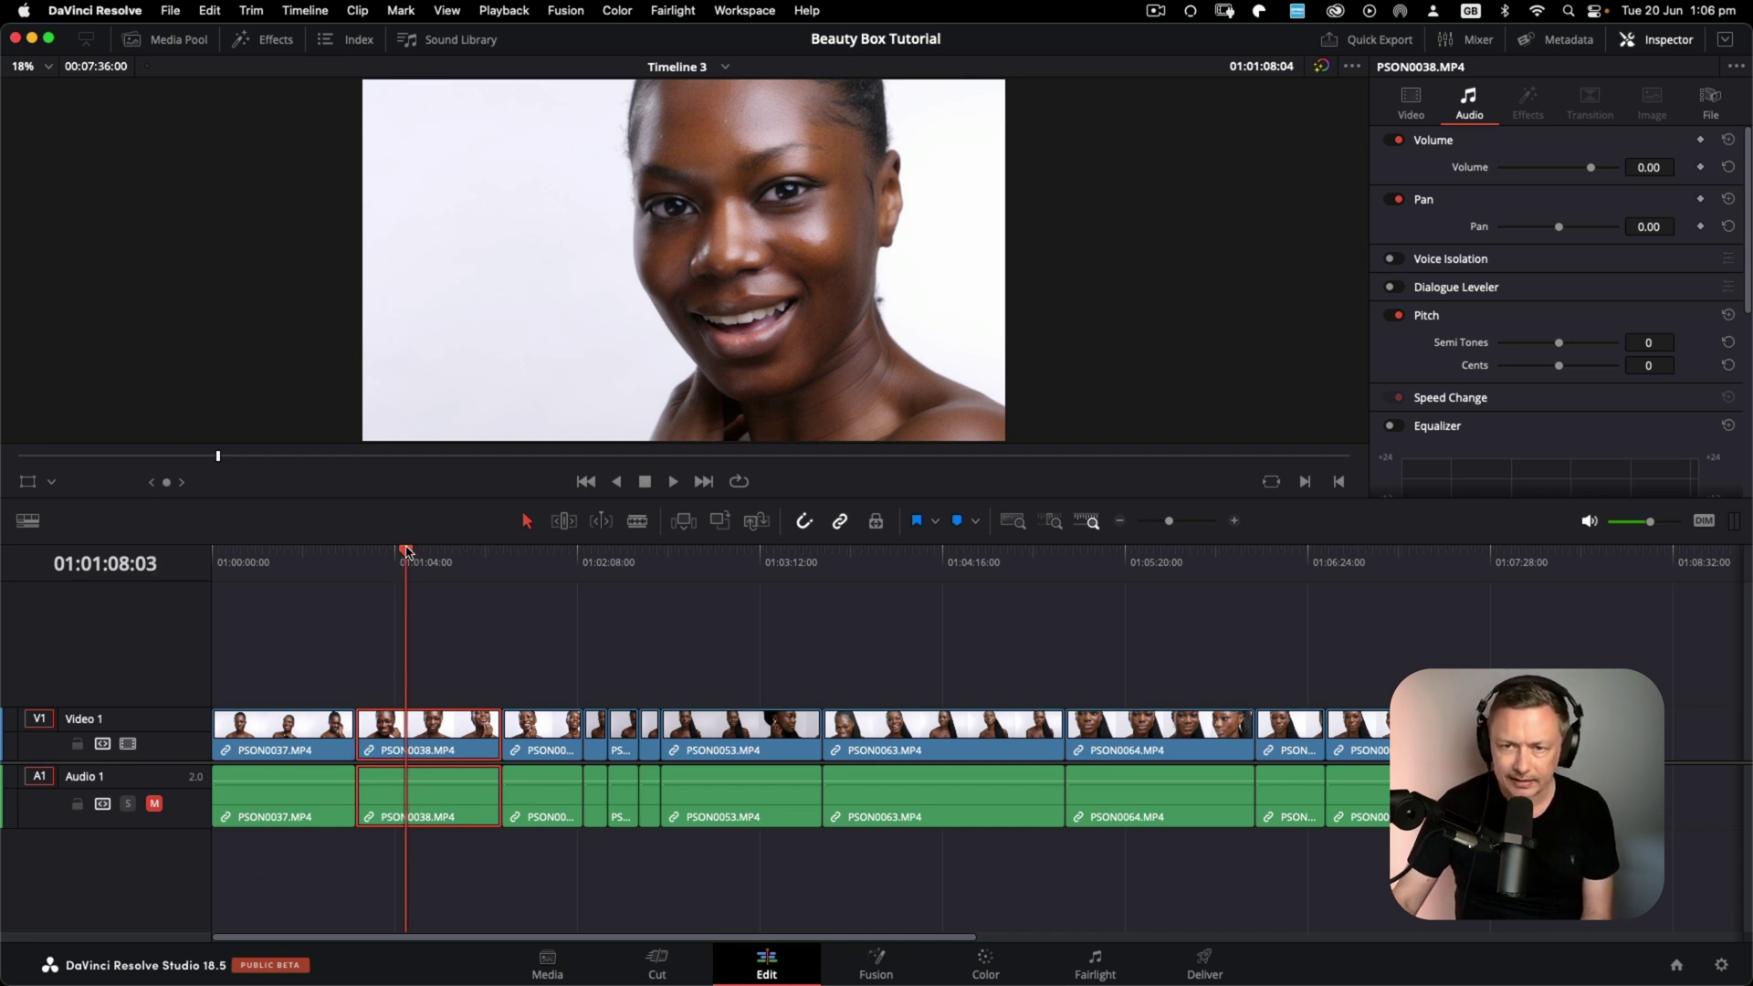
{"action": "left_click", "coordinate": [985, 961]}
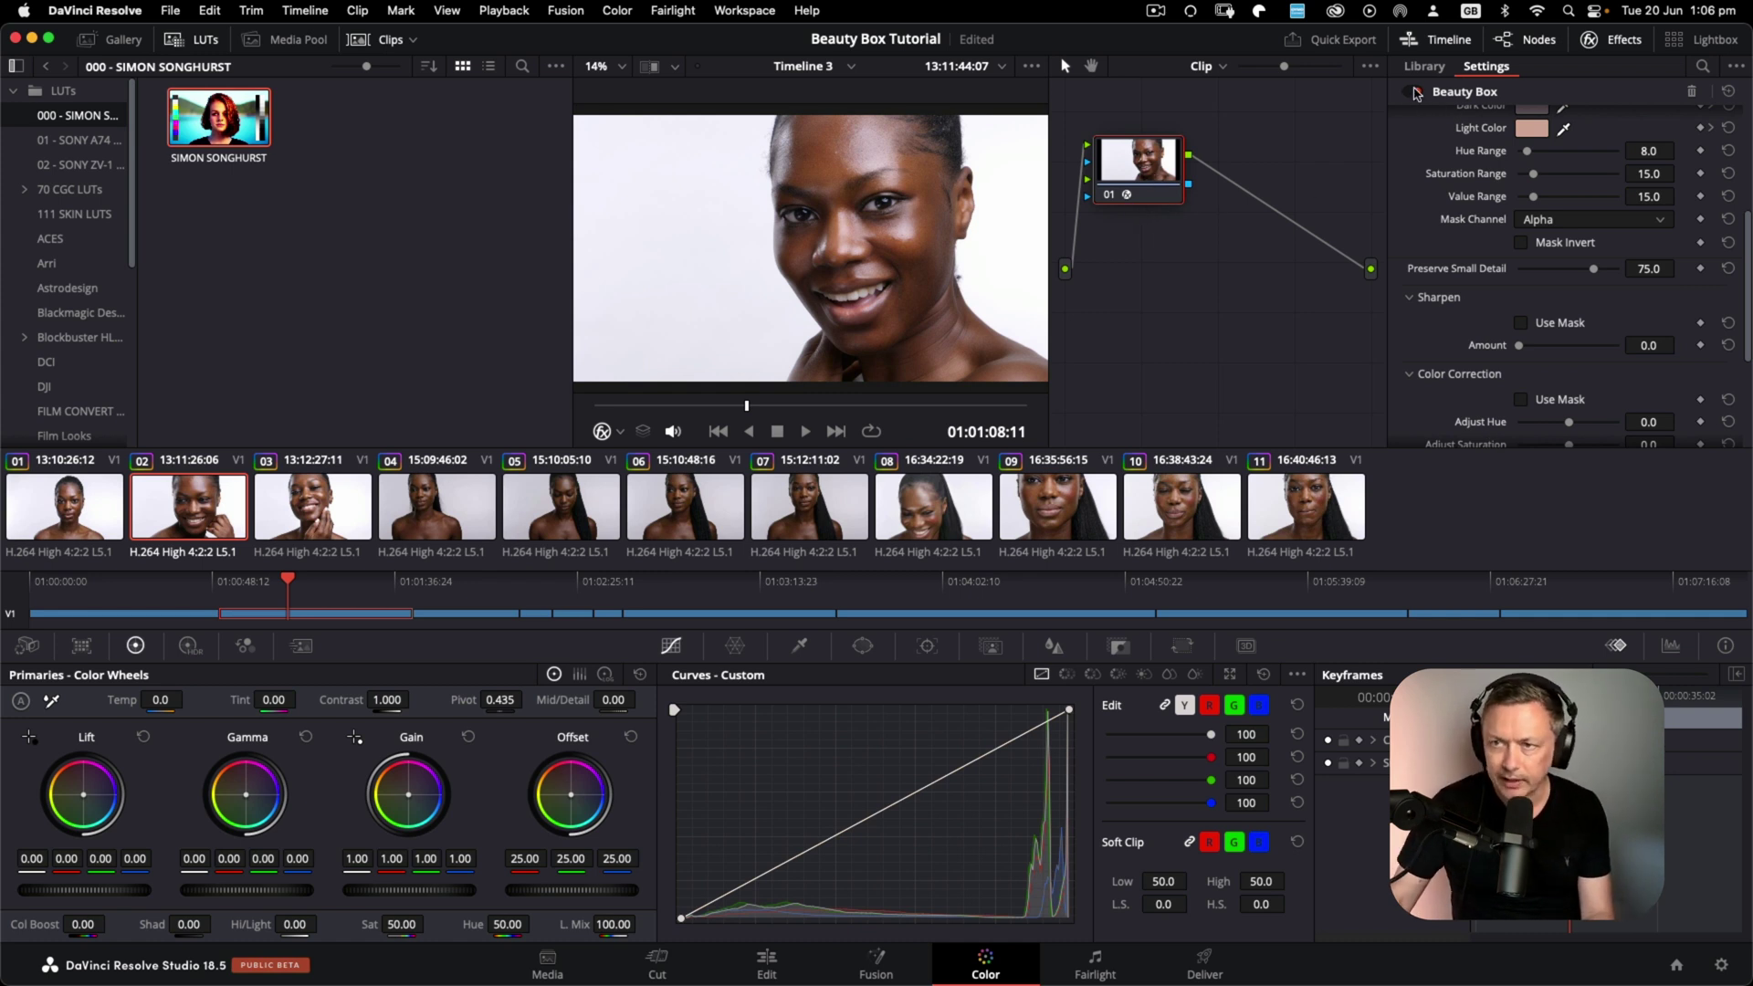
- Switch the Beauty Box effect off and back on, and hide the clip strip
{"action": "left_click", "coordinate": [1416, 92]}
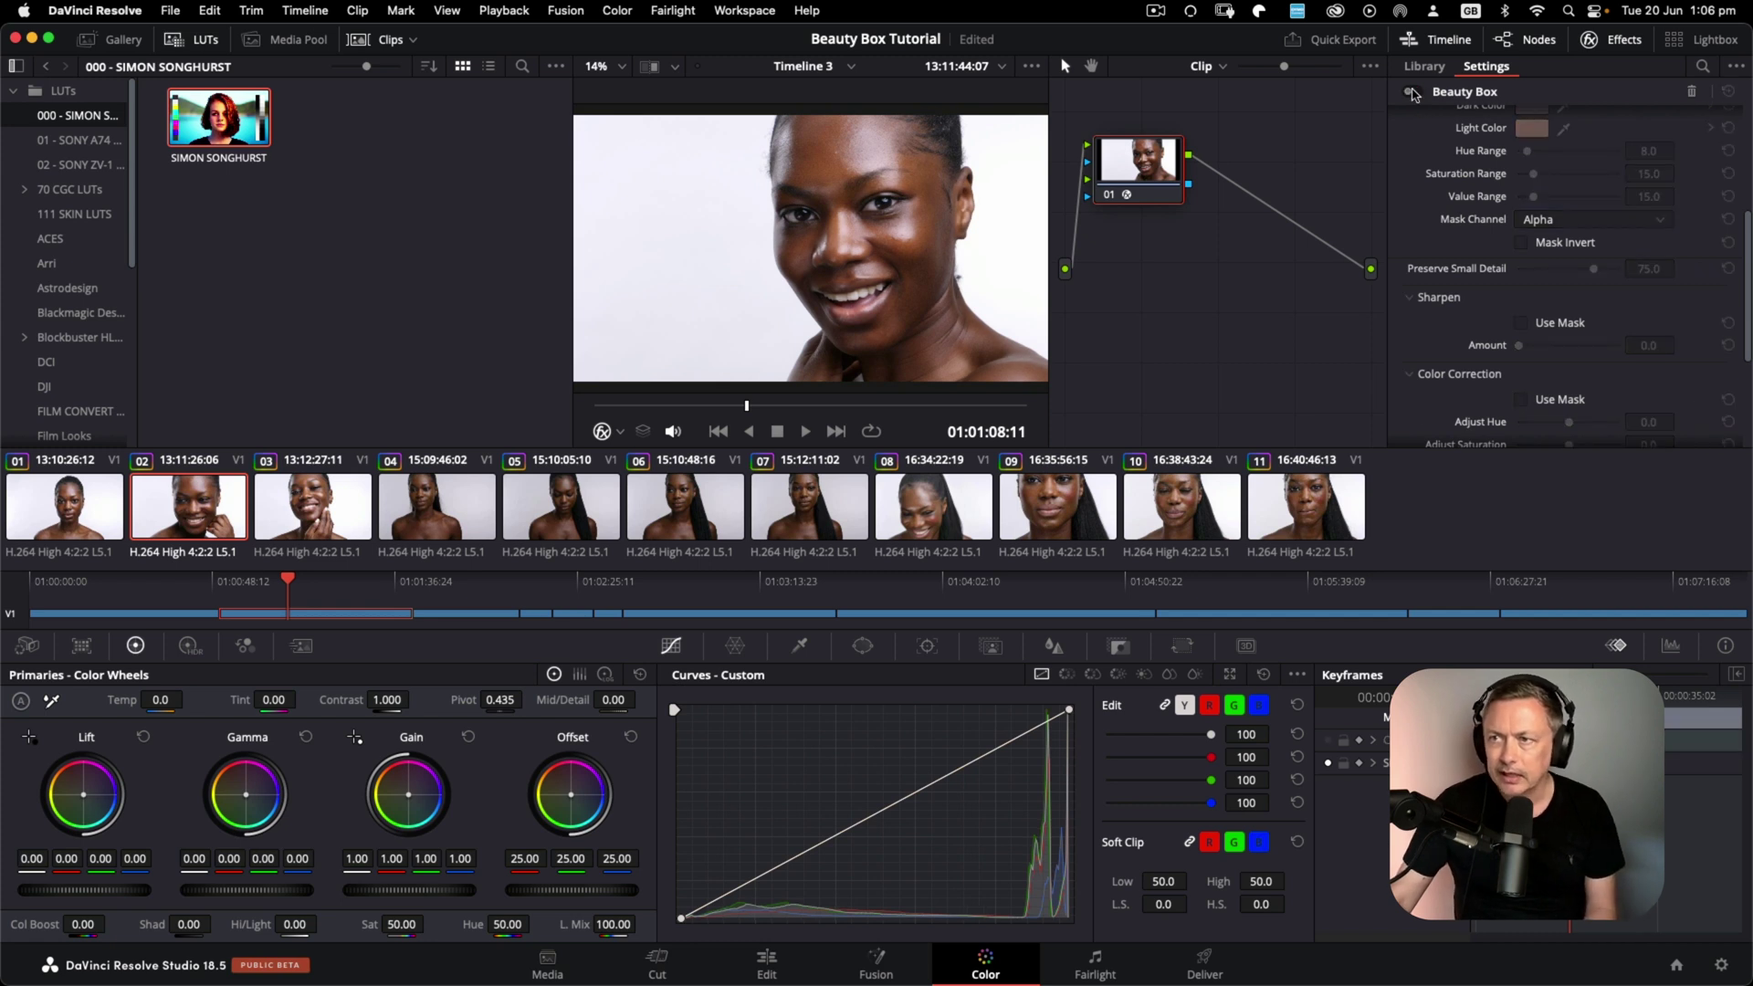
{"action": "left_click", "coordinate": [1414, 93]}
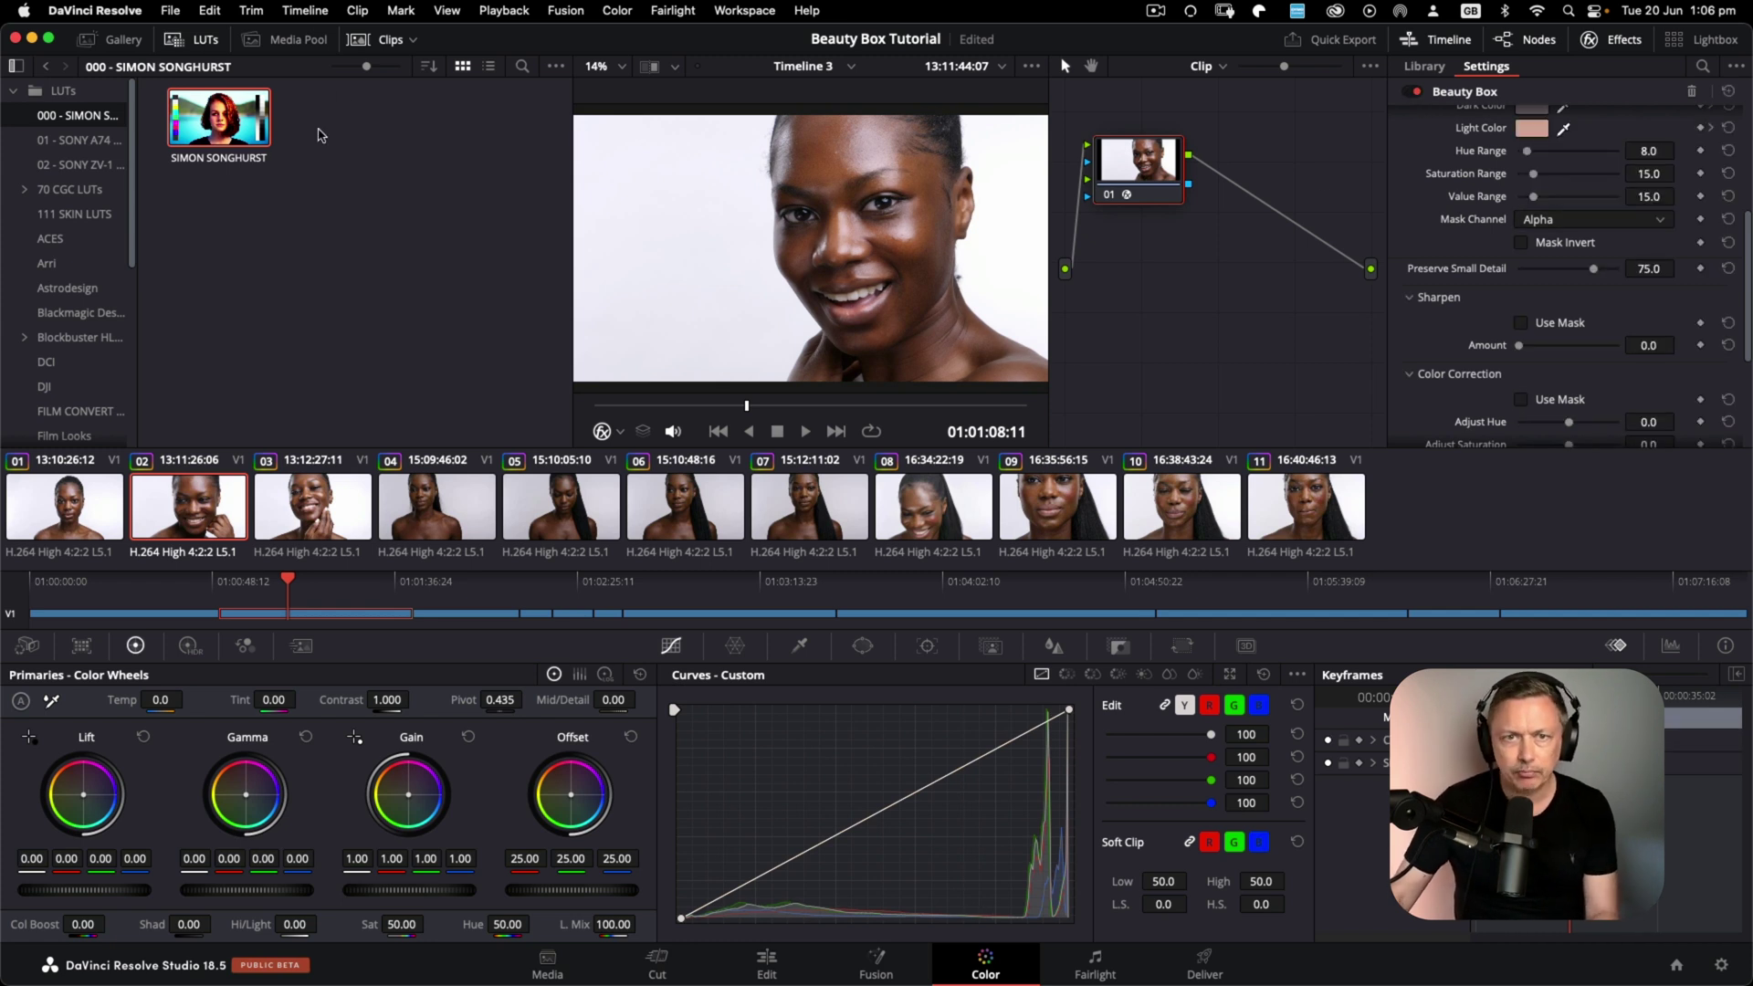
{"action": "left_click", "coordinate": [395, 41]}
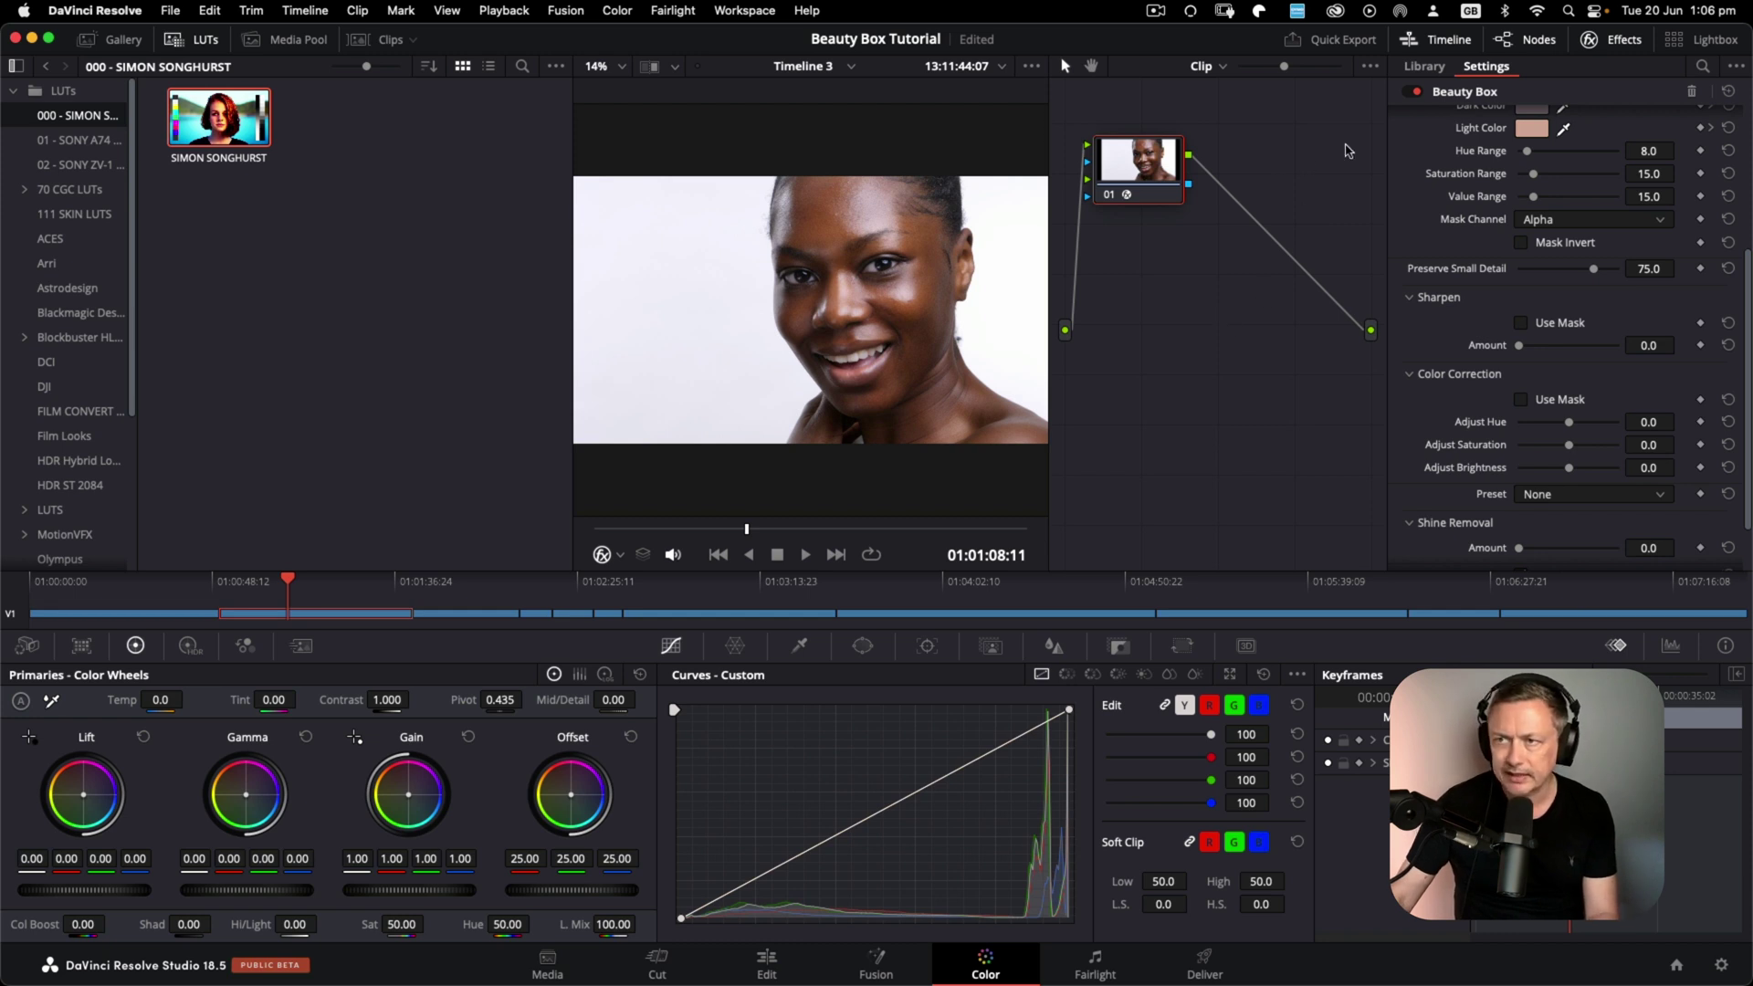
- Toggle node 01 repeatedly to compare smoothed and unsmoothed skin, leaving it bypassed
{"action": "left_click", "coordinate": [1109, 196]}
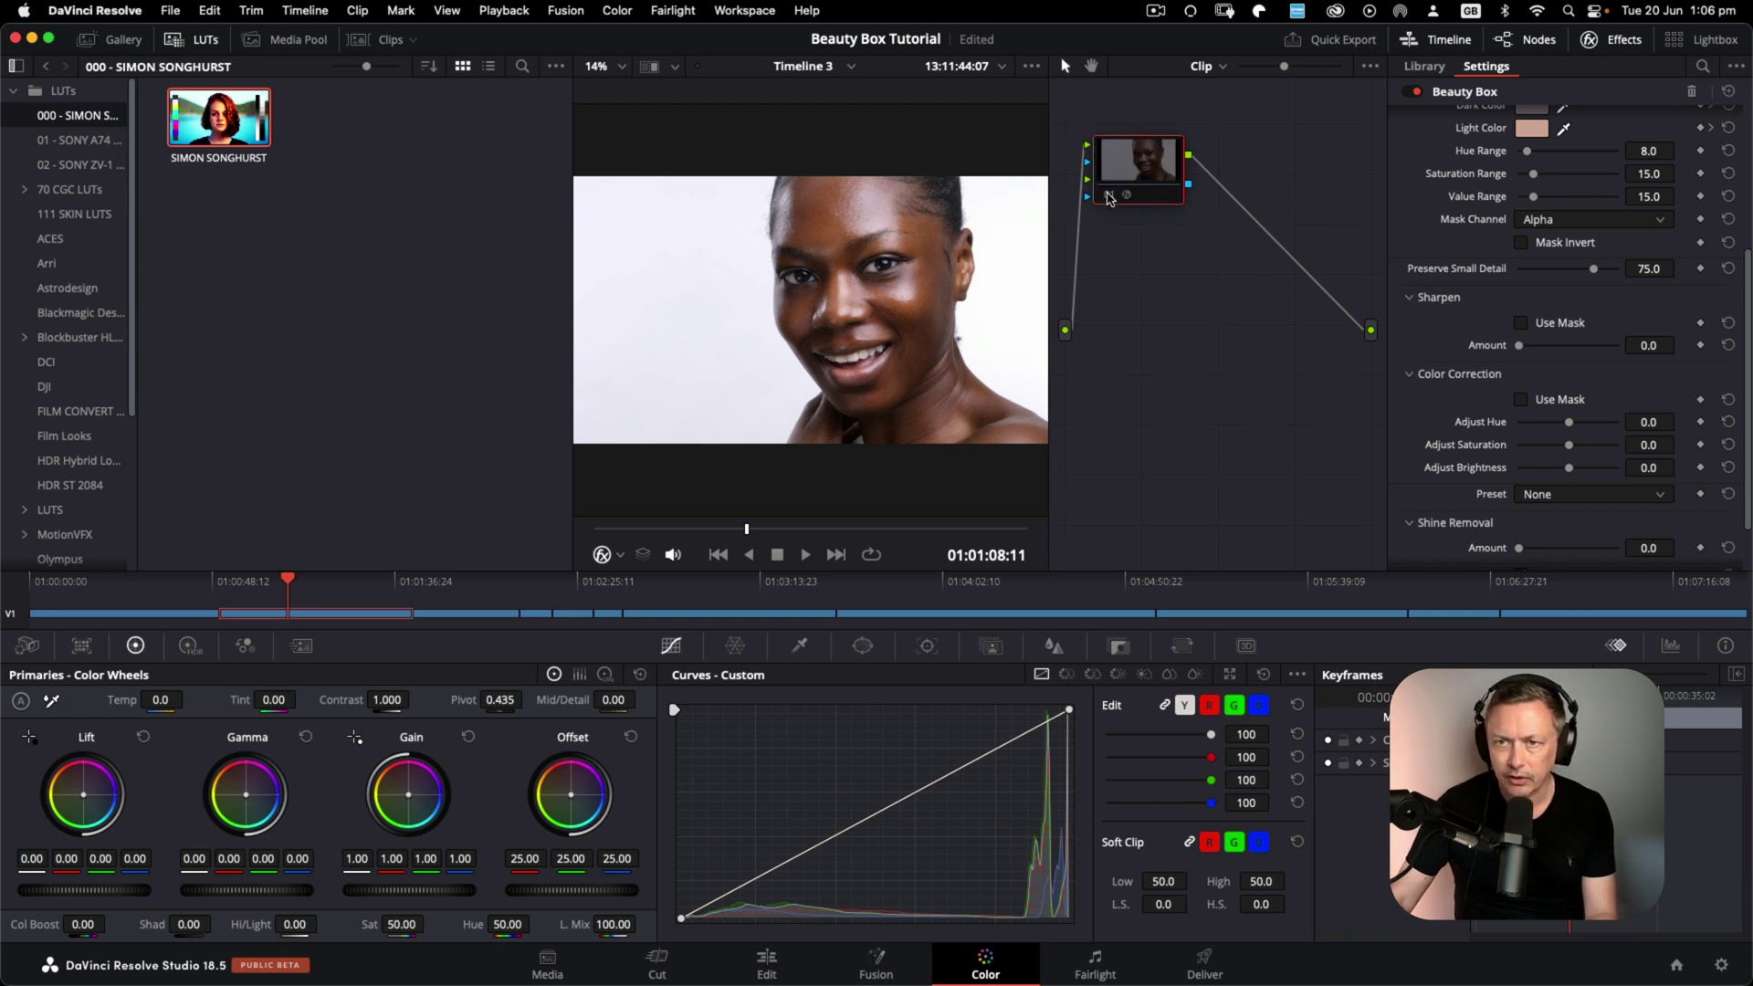
{"action": "left_click", "coordinate": [1110, 197]}
{"action": "left_click", "coordinate": [1109, 196]}
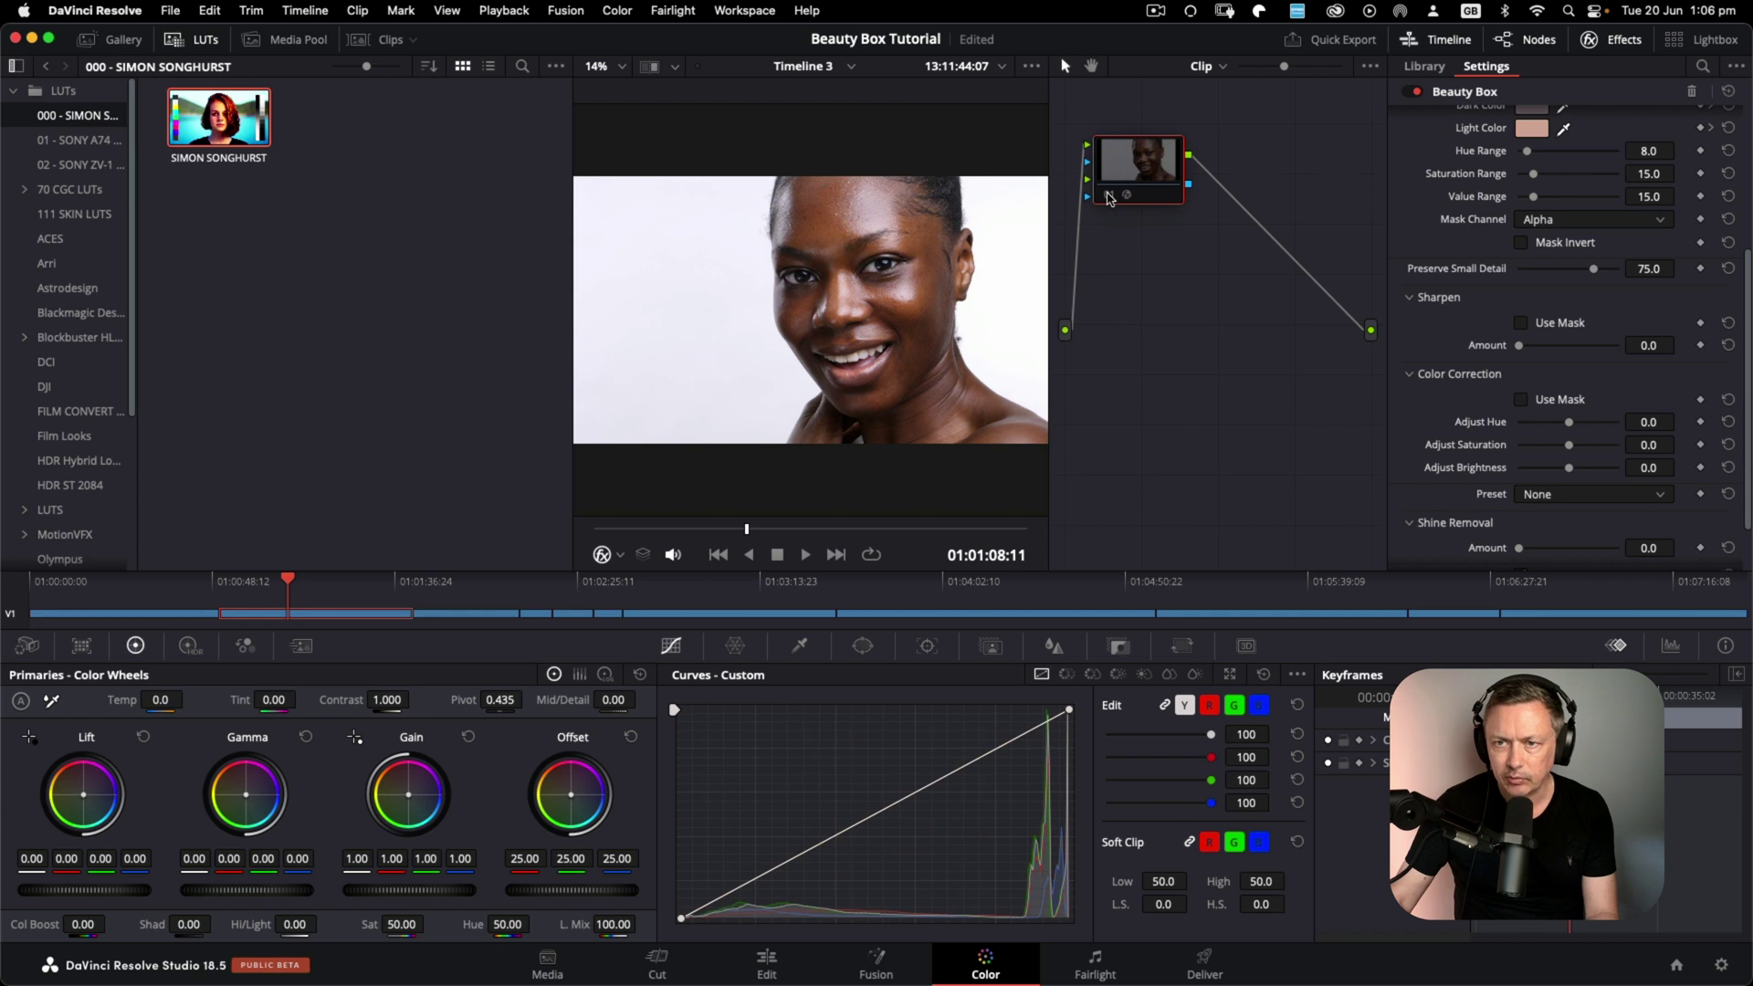
{"action": "left_click", "coordinate": [1109, 196]}
{"action": "left_click", "coordinate": [1109, 196]}
{"action": "left_click", "coordinate": [1109, 196]}
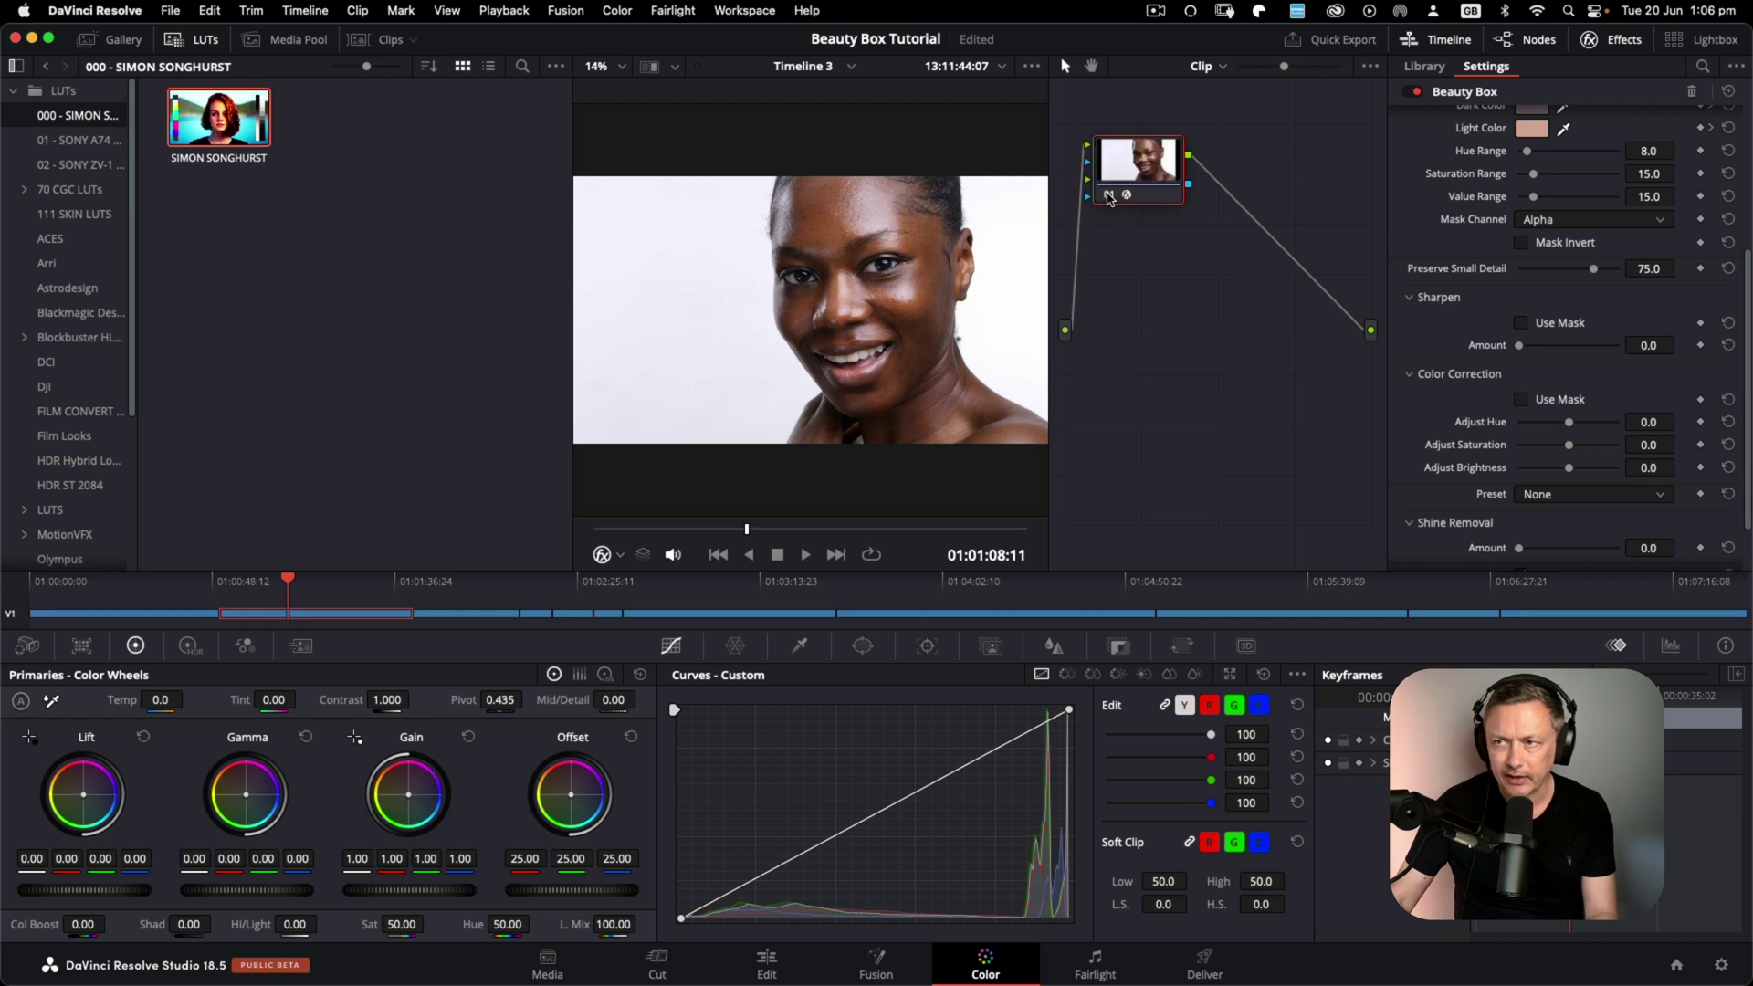
{"action": "left_click", "coordinate": [1109, 196]}
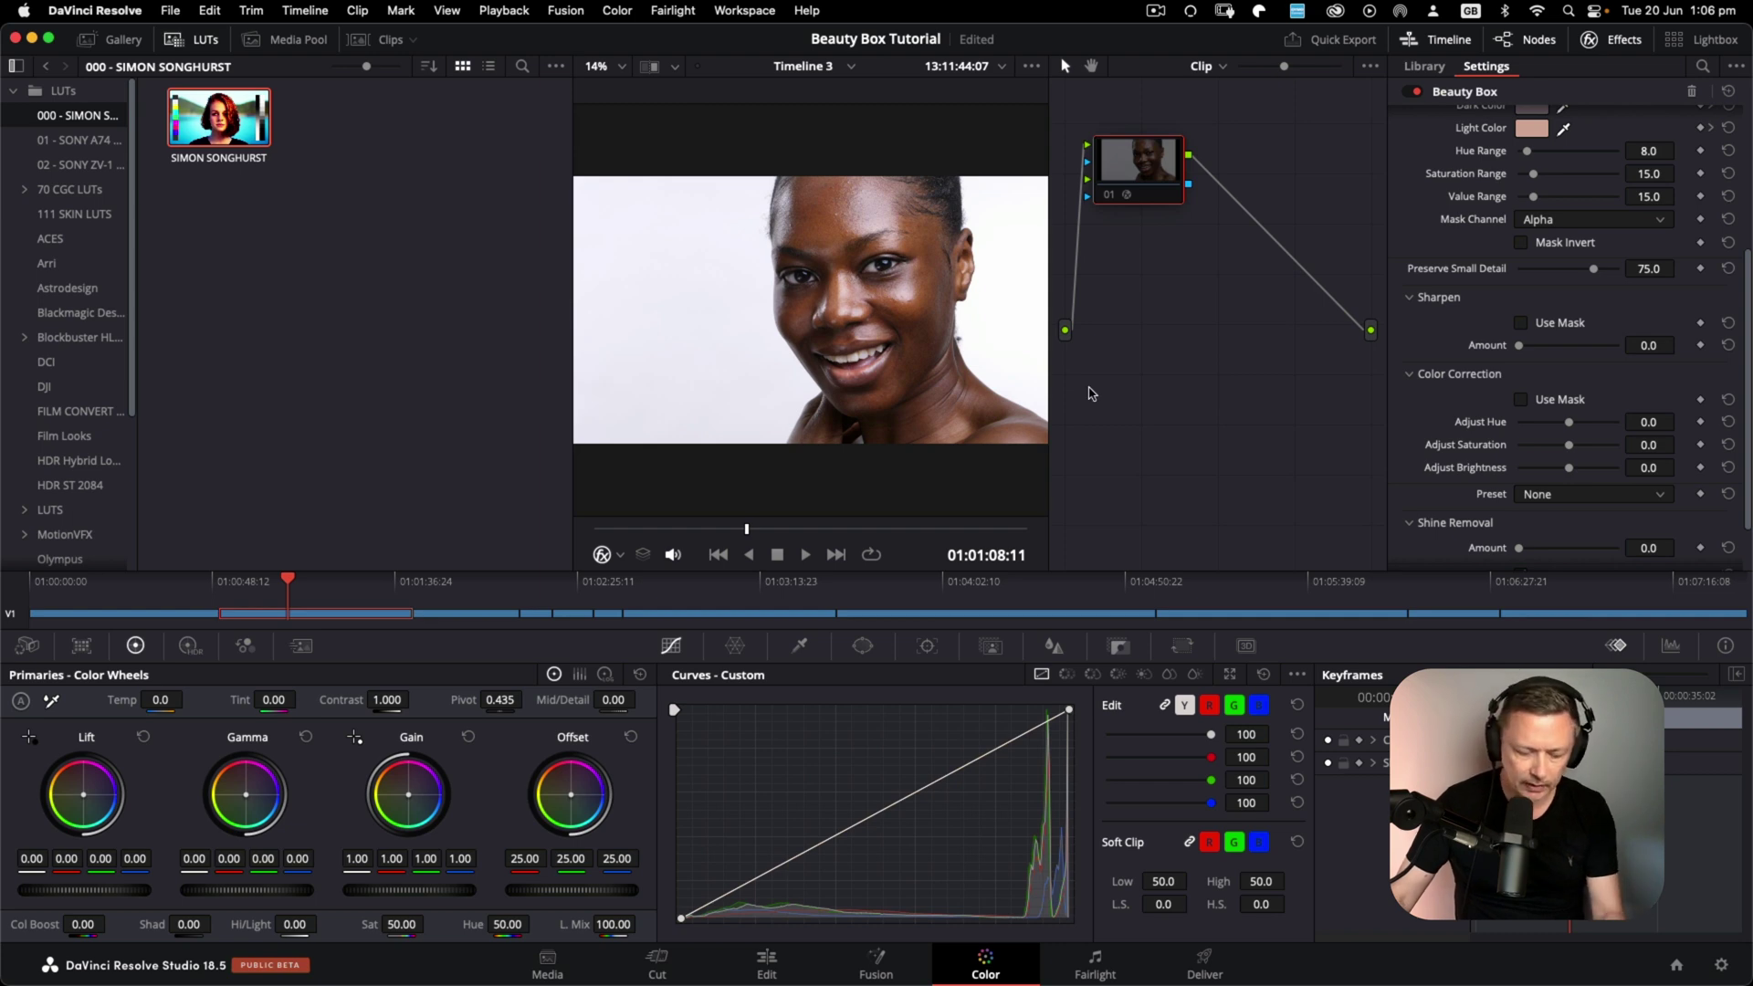
{"action": "key", "text": "super+f"}
{"action": "mouse_move", "coordinate": [1204, 382]}
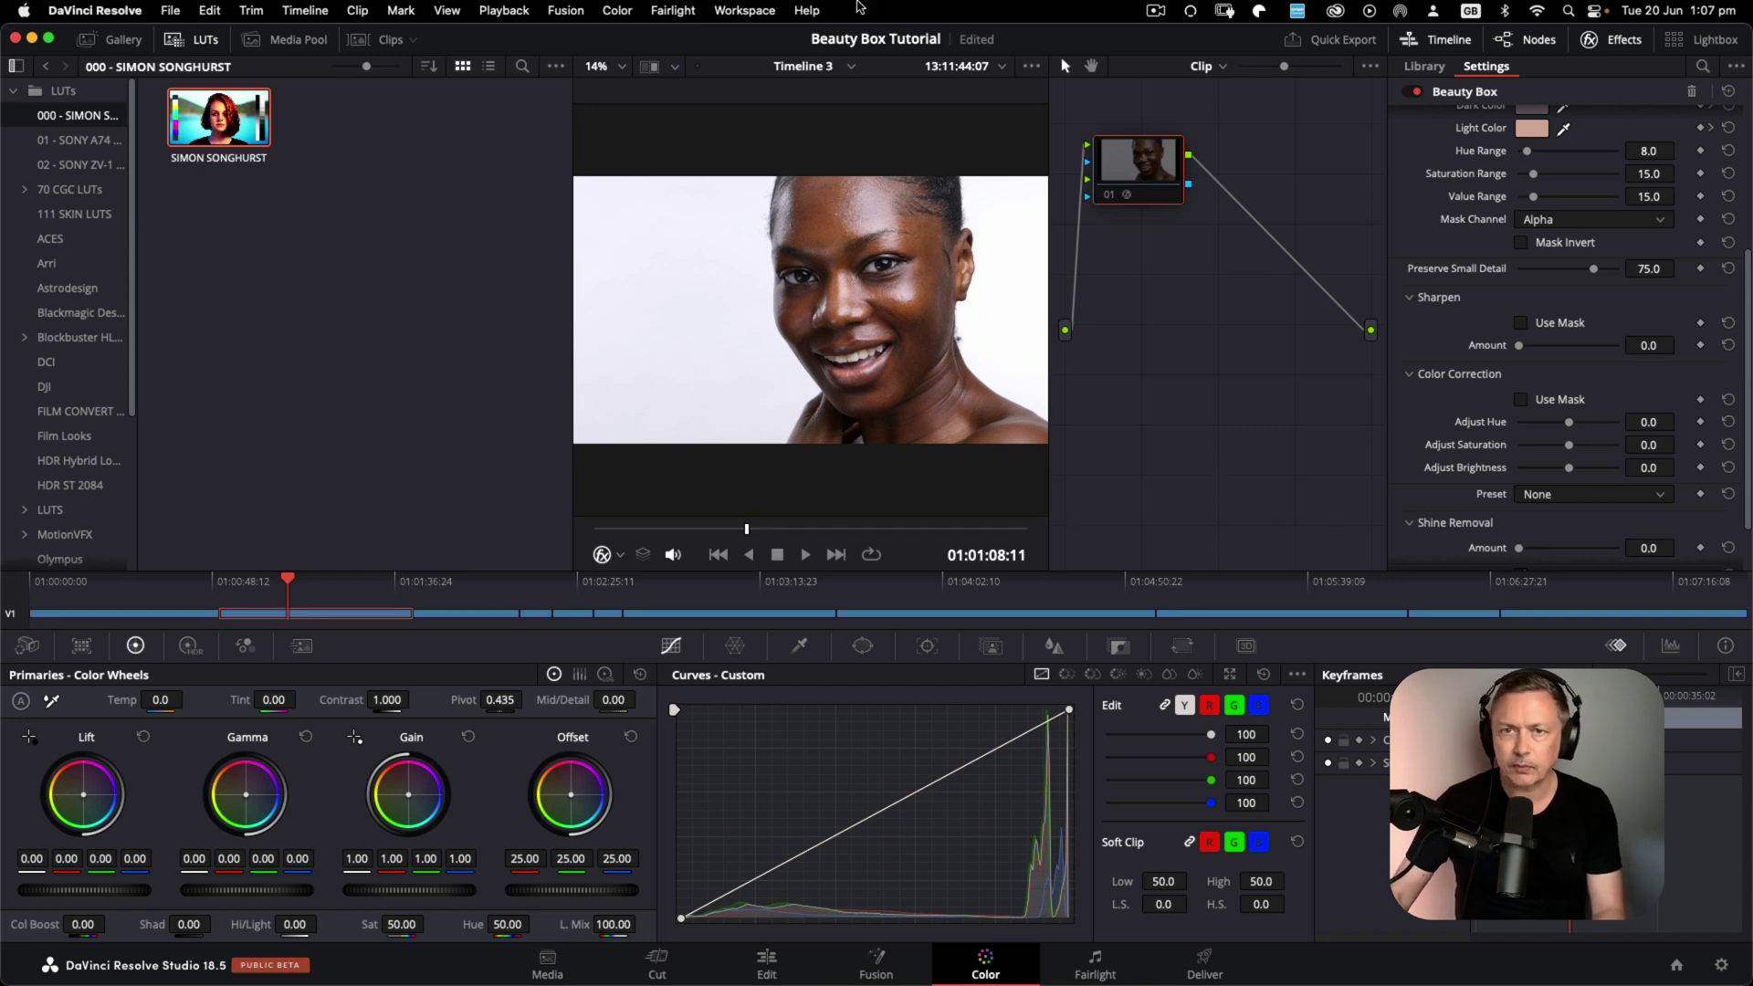
- Show all eleven clip thumbnails and step through clips 06, 09 and 10, playing clip 06
{"action": "left_click", "coordinate": [379, 40]}
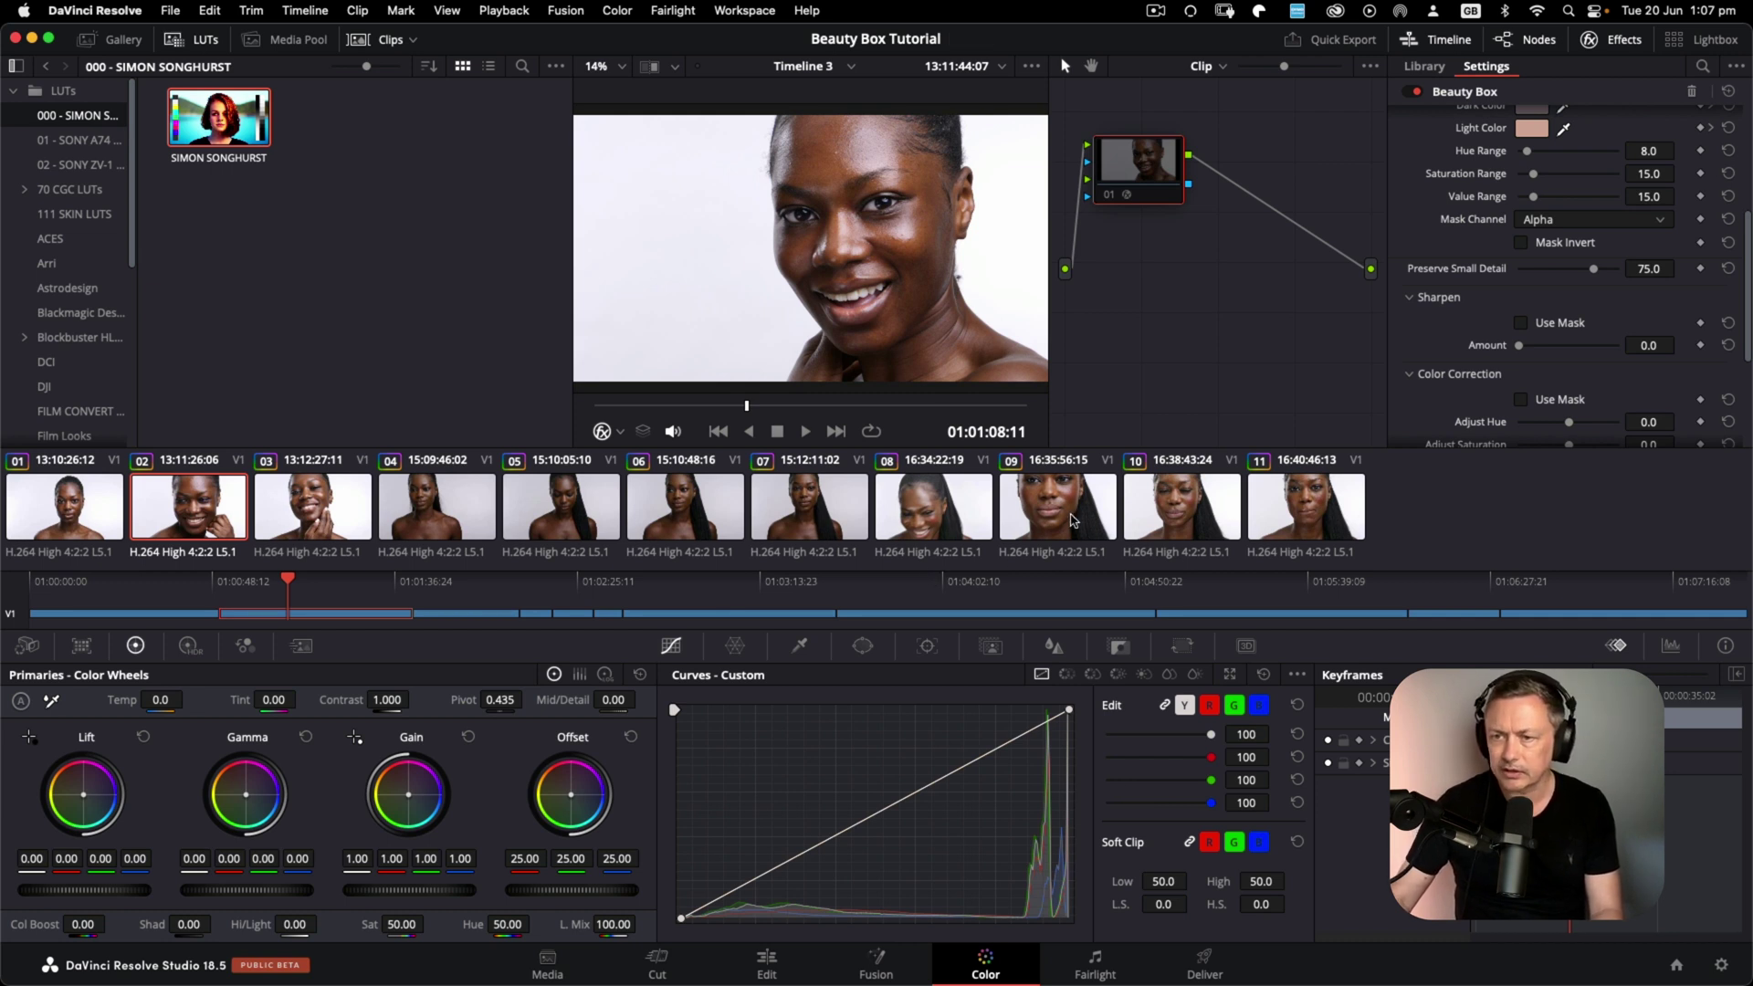
{"action": "left_click", "coordinate": [696, 510]}
{"action": "key", "text": "space"}
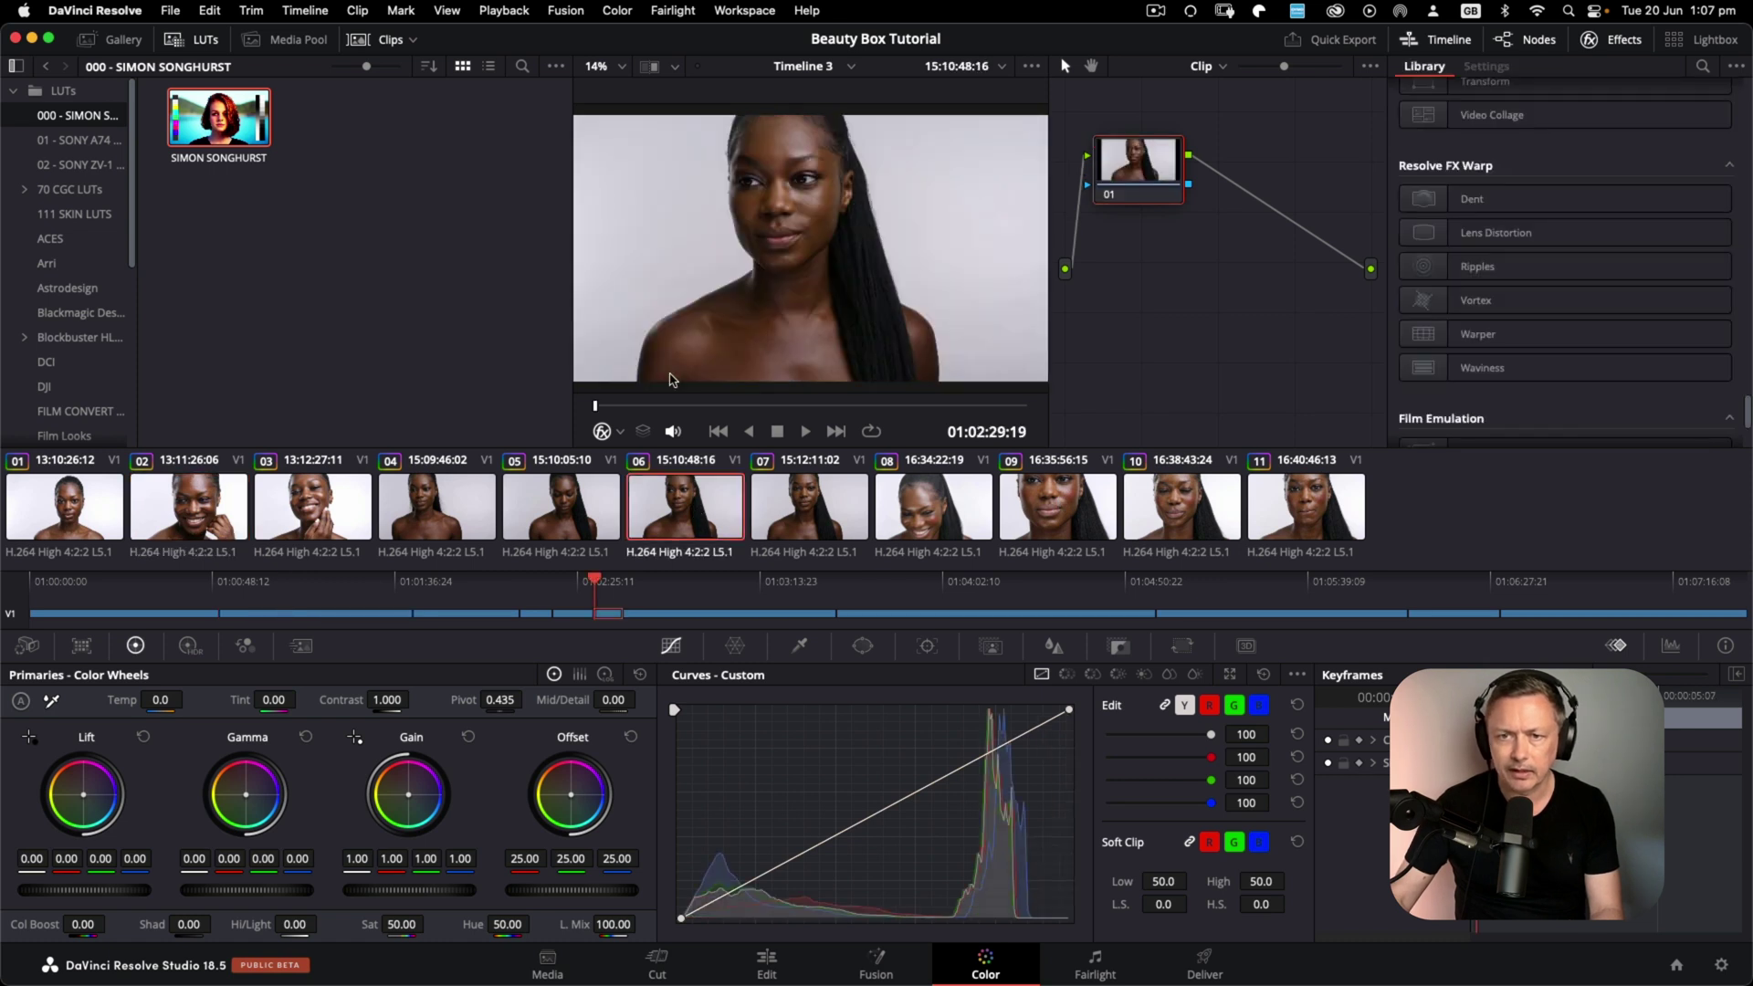
{"action": "left_click", "coordinate": [1059, 518]}
{"action": "left_click", "coordinate": [1170, 517]}
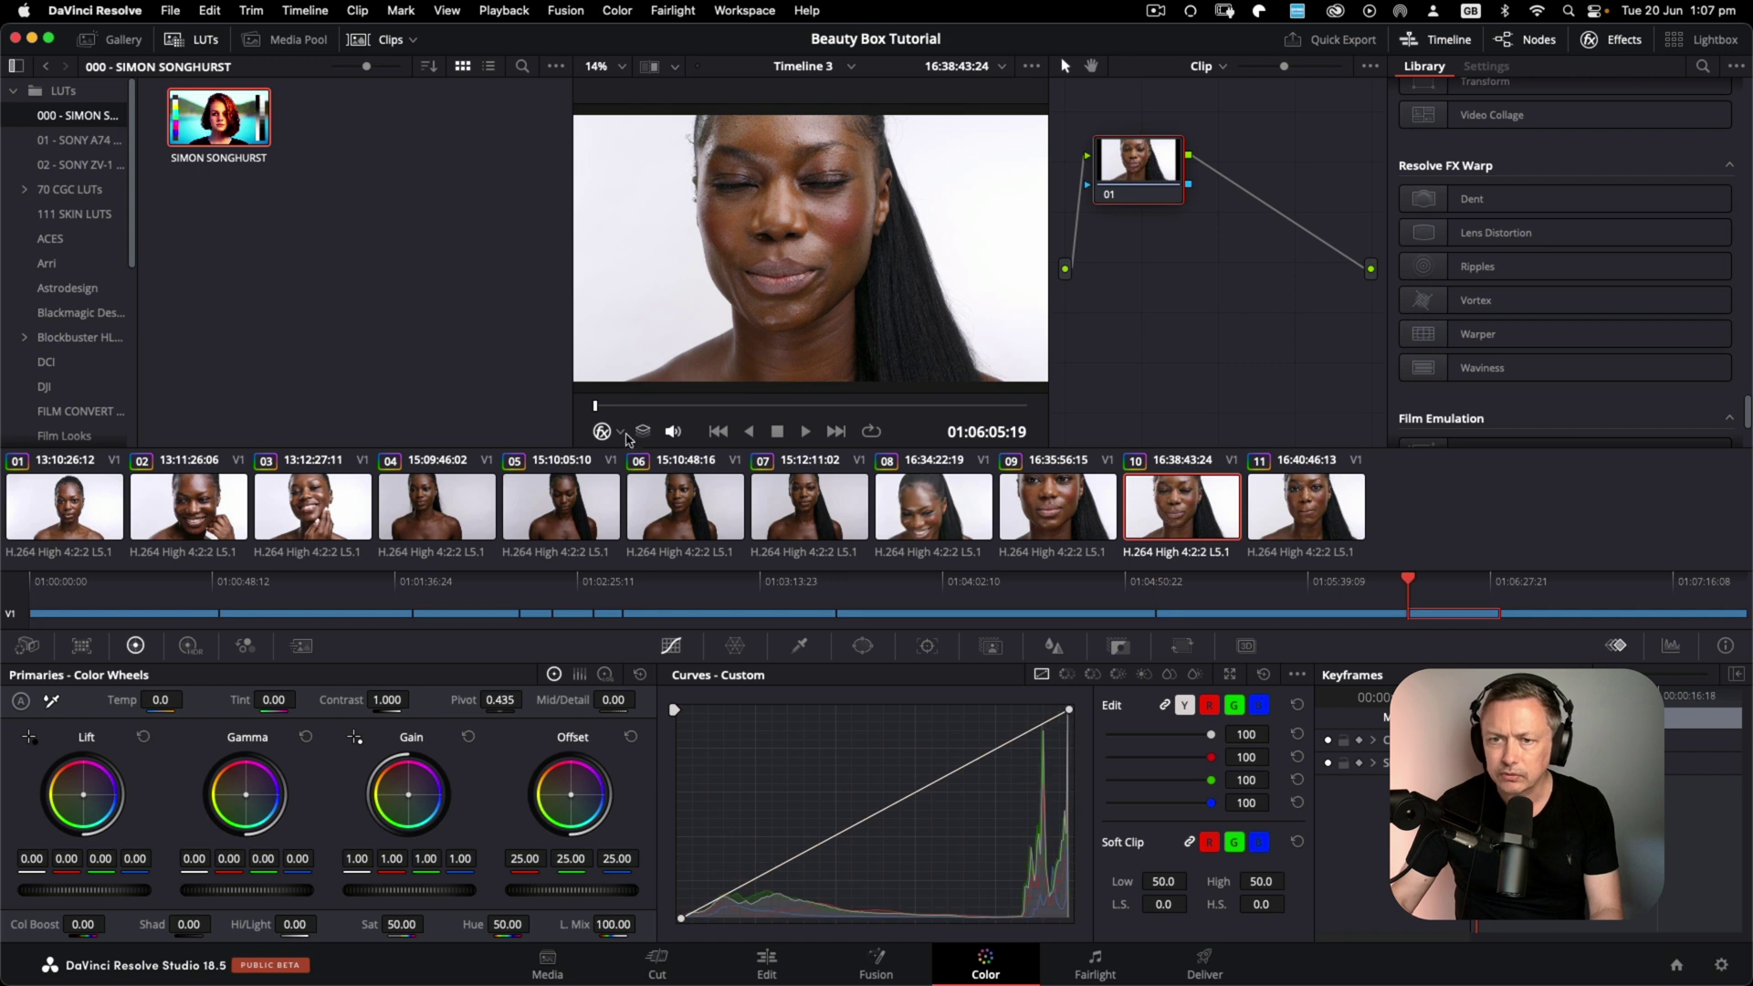
- Scrub forward through clip 10 and move its node 01 lower in the graph
{"action": "left_click_drag", "start_coordinate": [719, 407], "coordinate": [735, 407]}
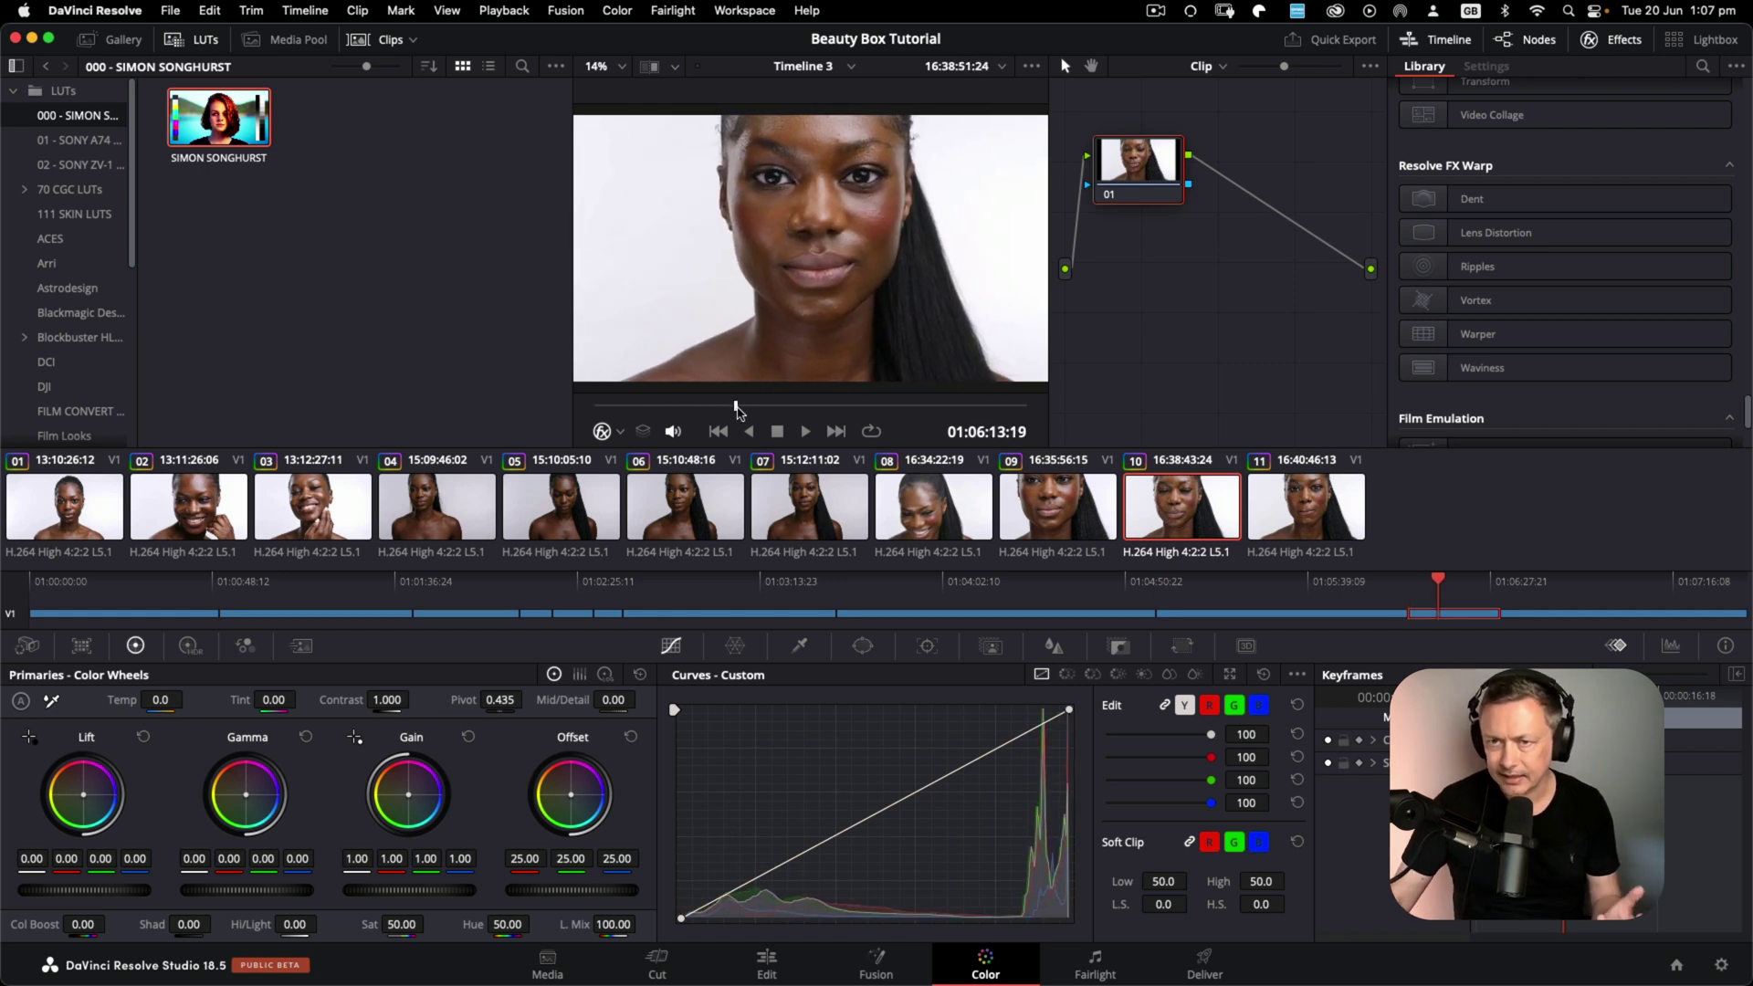
{"action": "left_click_drag", "start_coordinate": [1169, 167], "coordinate": [1171, 199]}
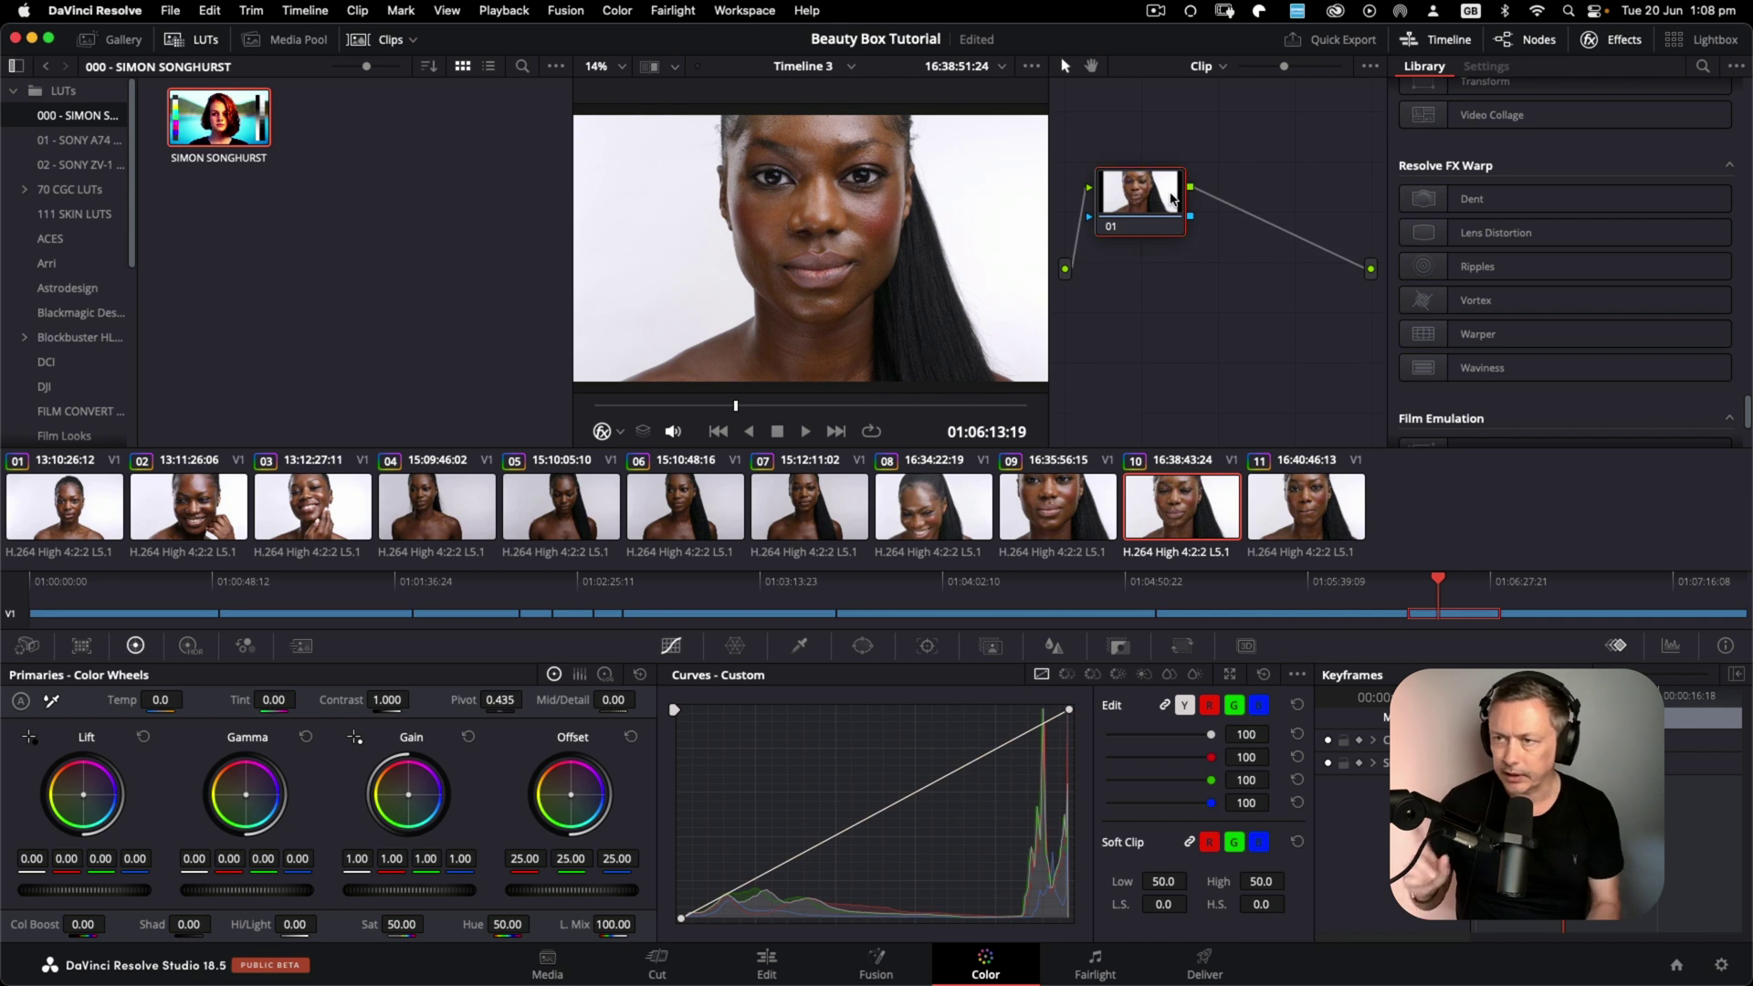
- Select clip 10's node 01 and add serial node 02 after it with Alt+S
{"action": "scroll", "coordinate": [1565, 293], "scroll_direction": "up", "scroll_amount": 15}
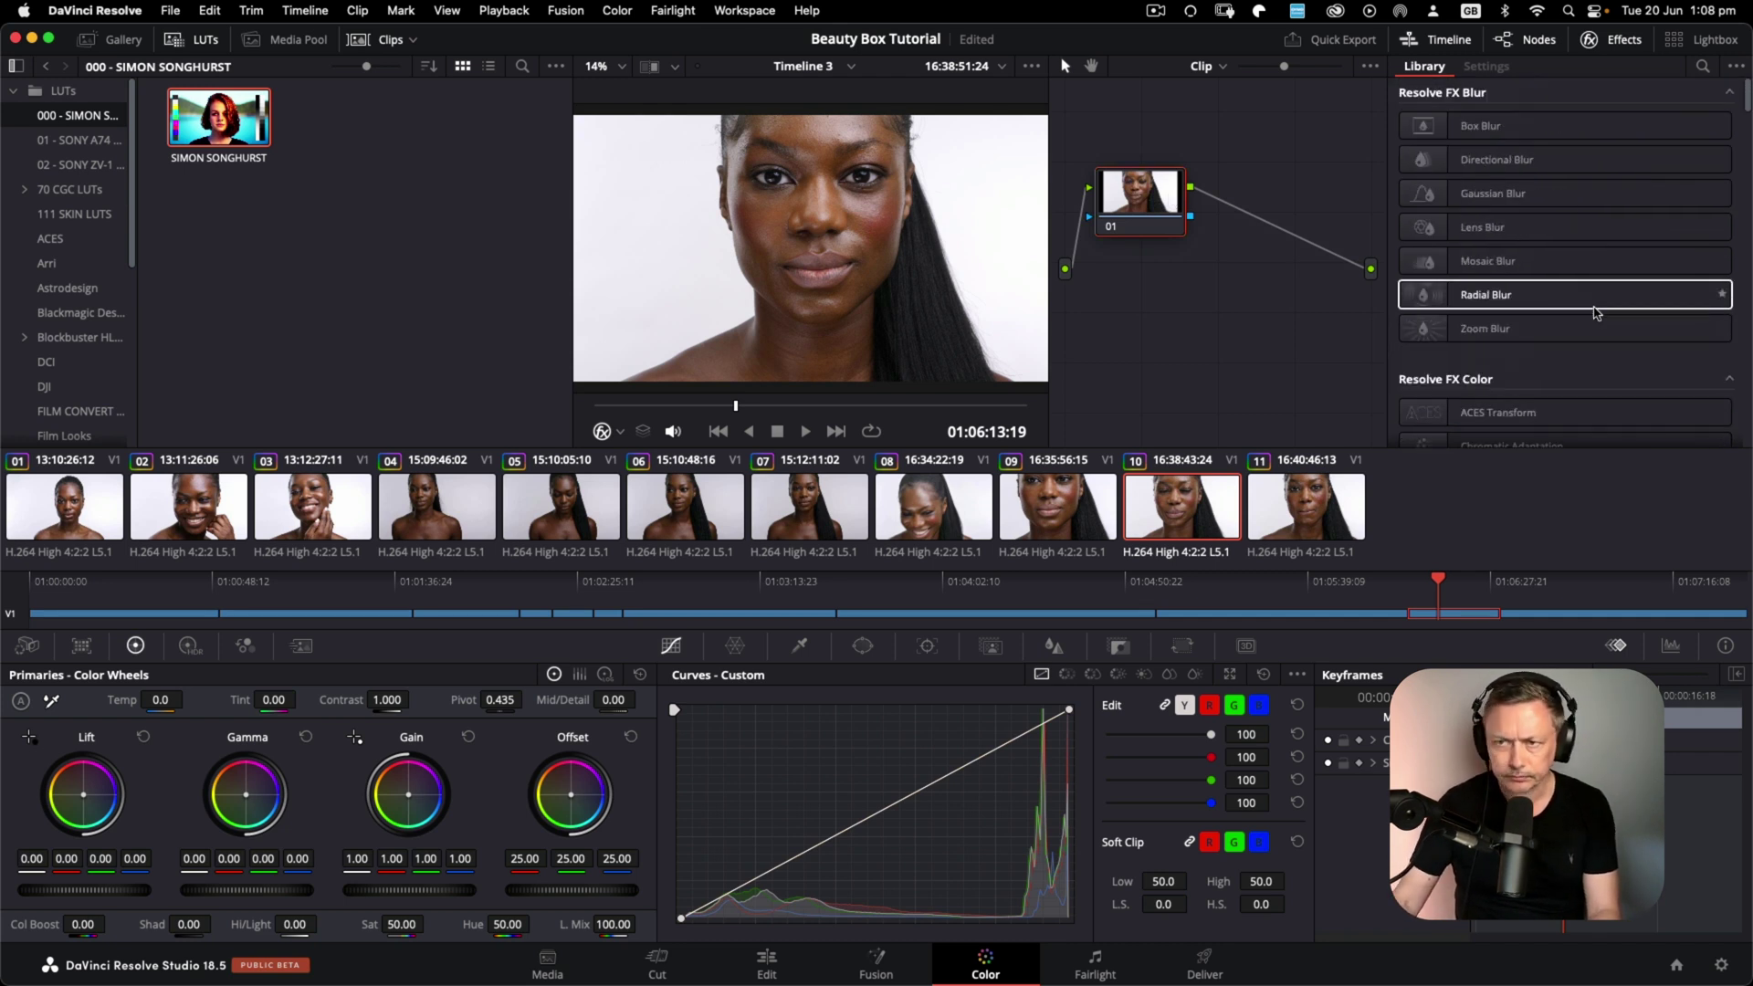
{"action": "left_click_drag", "start_coordinate": [1122, 205], "coordinate": [1140, 206]}
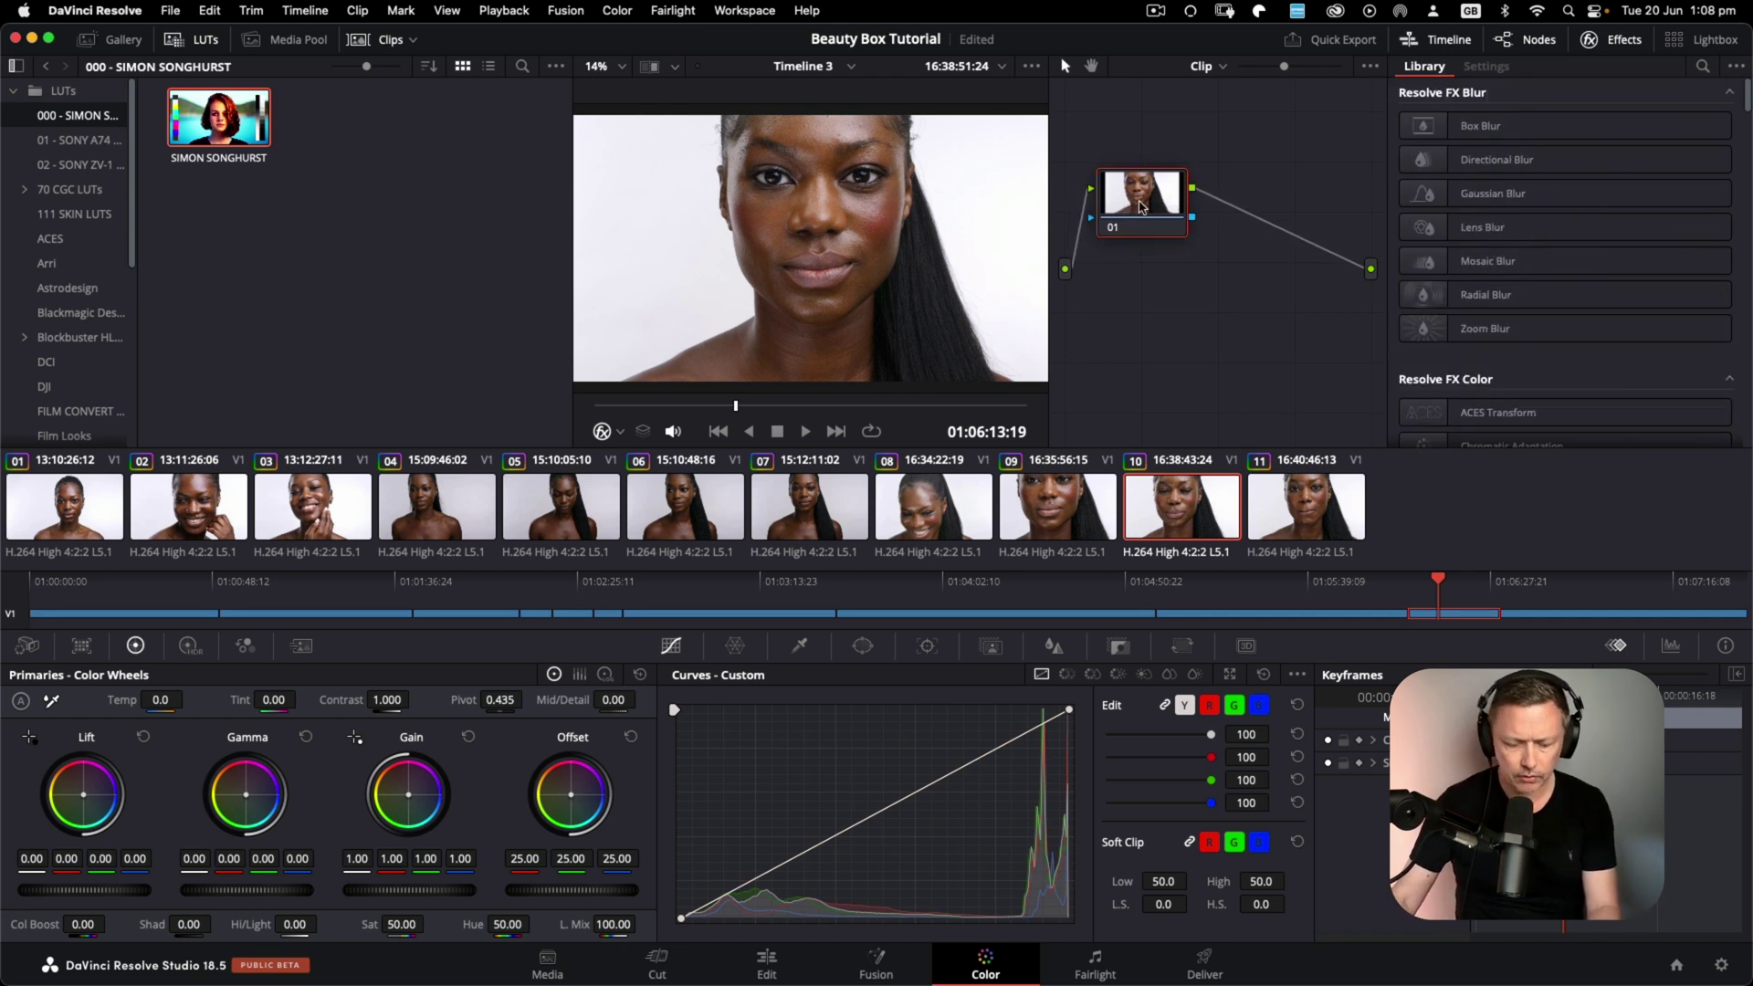
{"action": "key", "text": "alt+s"}
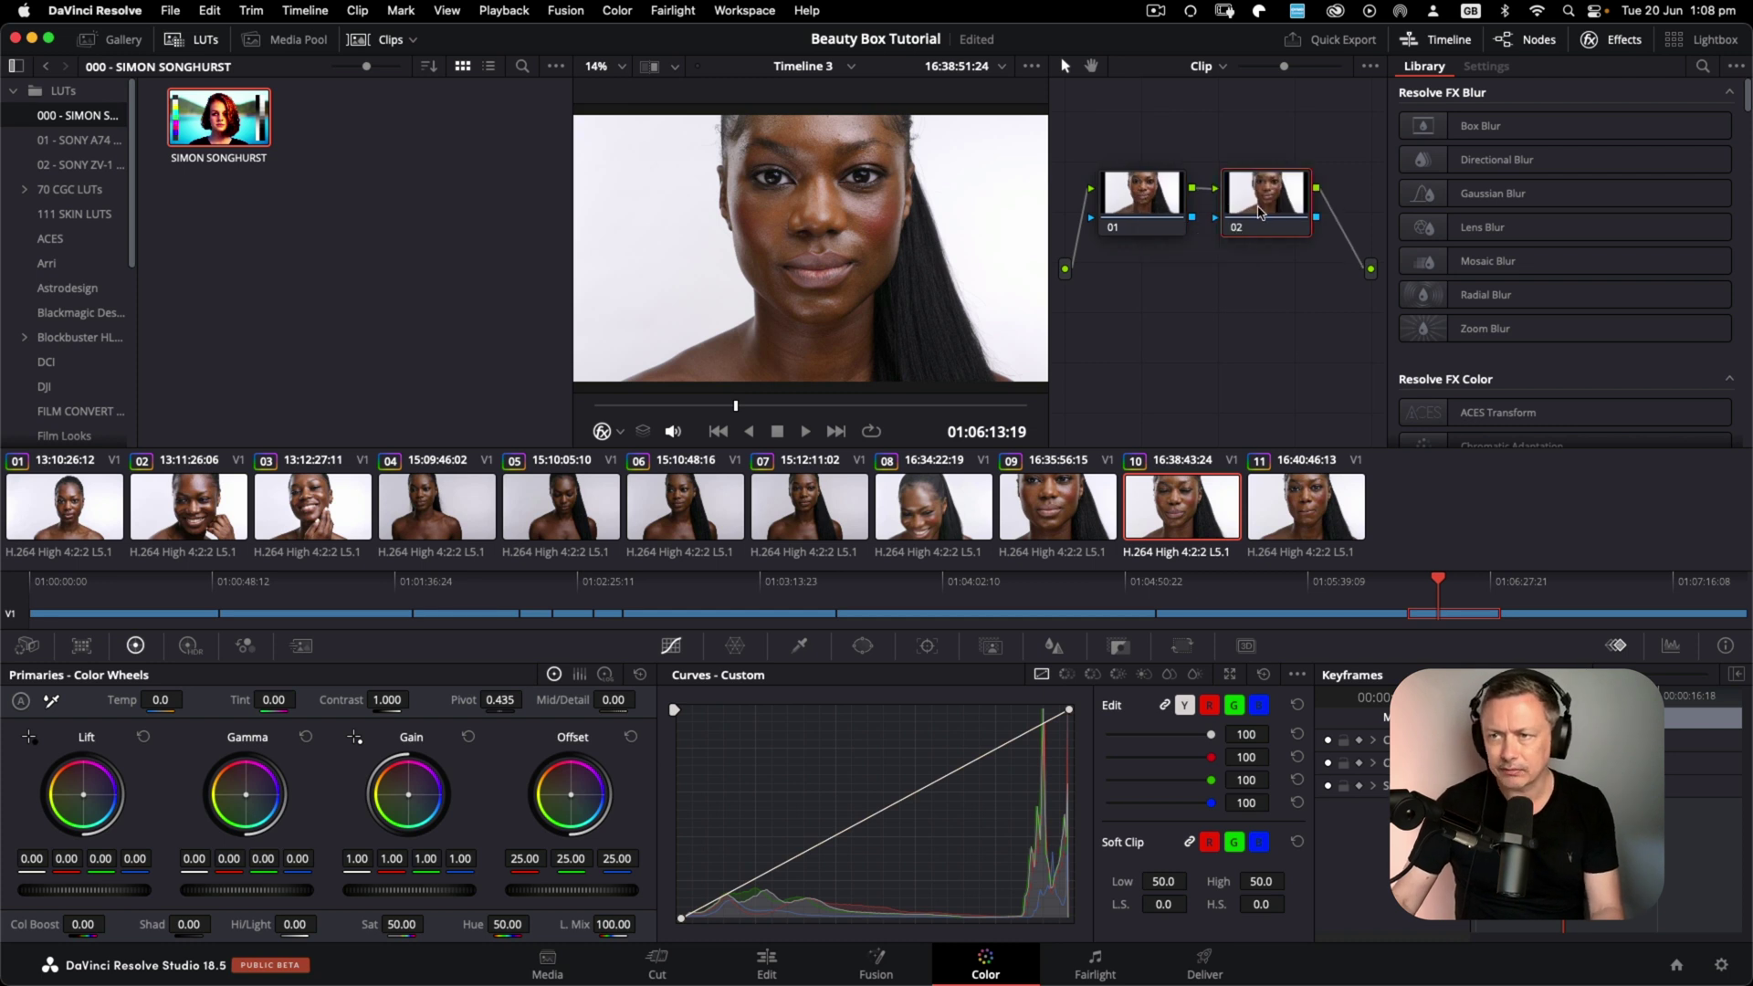
{"action": "scroll", "coordinate": [1552, 264], "scroll_direction": "down", "scroll_amount": 20}
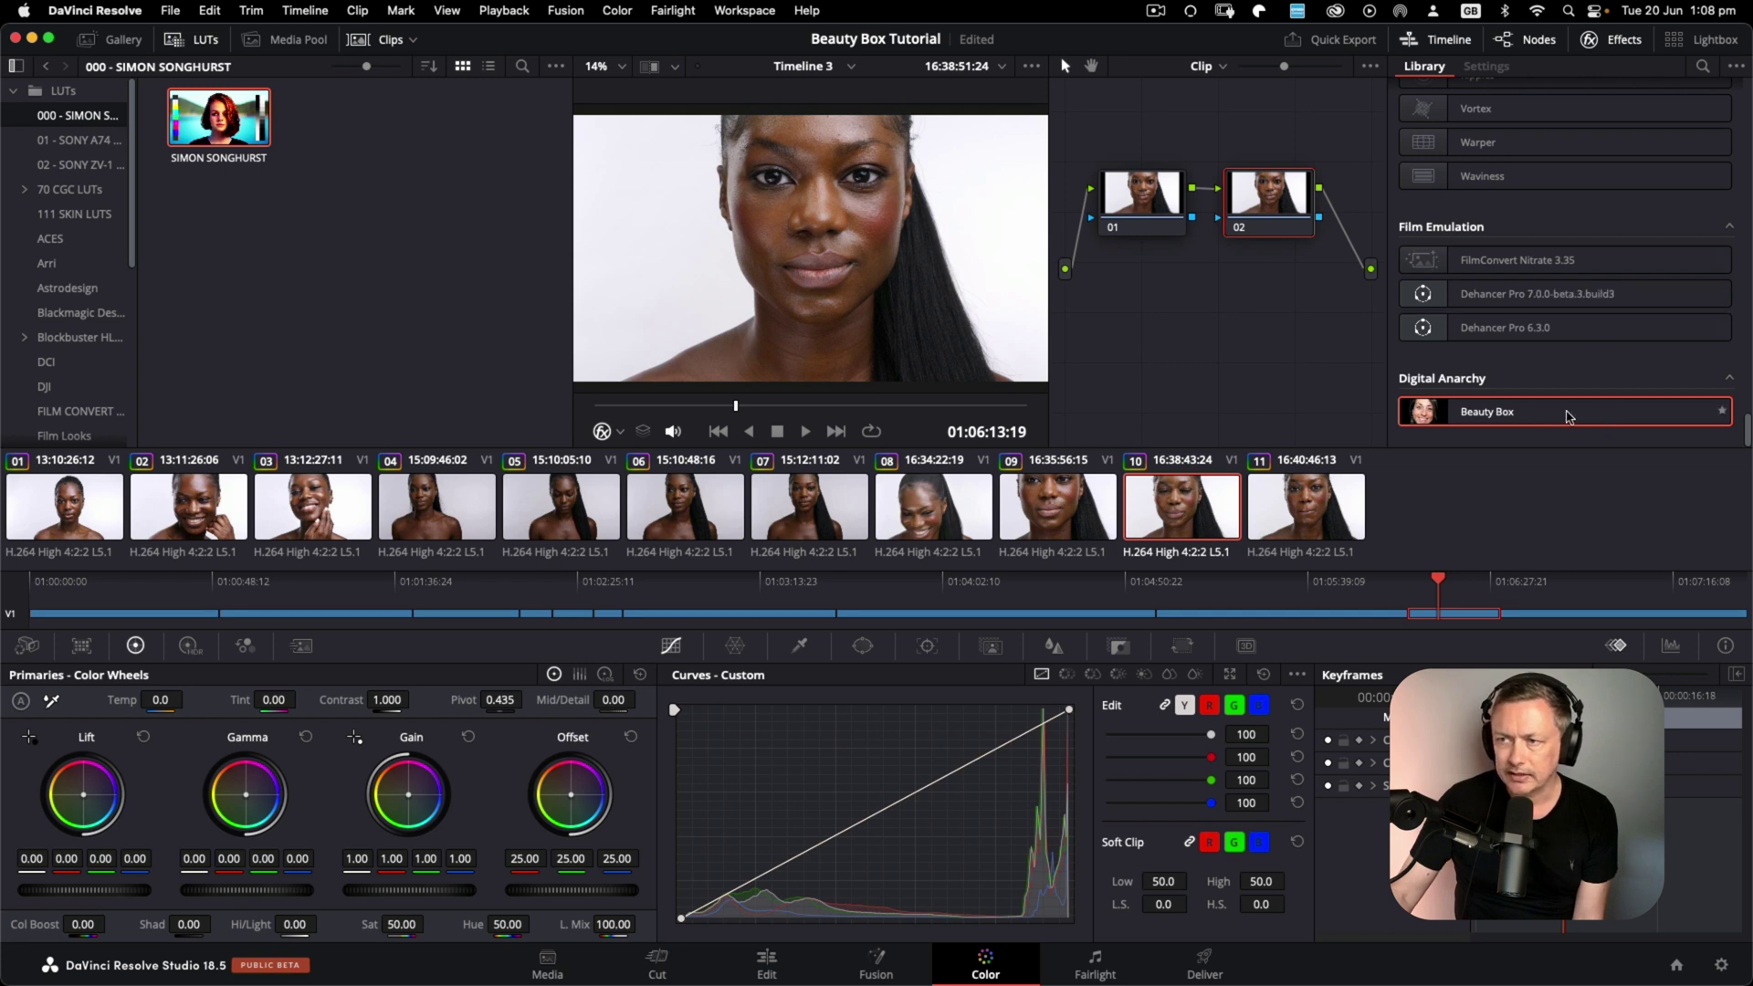
- Drop Digital Anarchy's Beauty Box onto node 02 and review its settings, Smoothing Amount 20.0
{"action": "left_click_drag", "start_coordinate": [1671, 408], "coordinate": [1283, 209]}
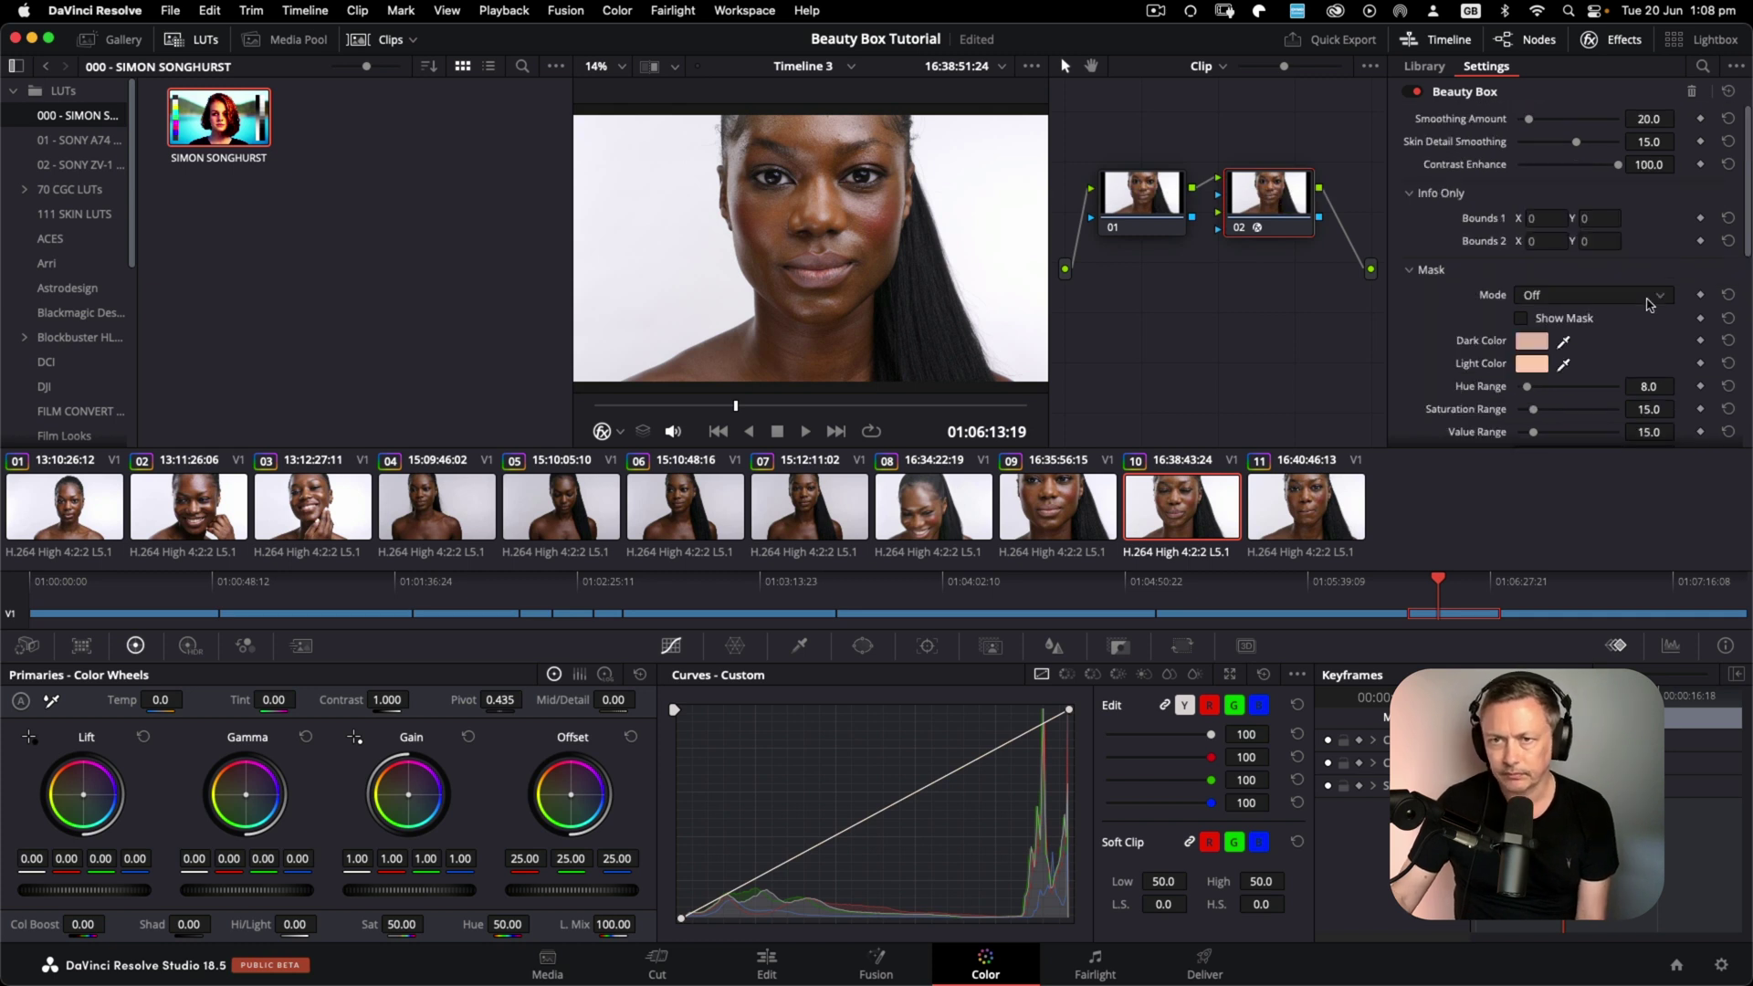
{"action": "scroll", "coordinate": [1648, 304], "scroll_direction": "down", "scroll_amount": 5}
{"action": "scroll", "coordinate": [1630, 333], "scroll_direction": "up", "scroll_amount": 5}
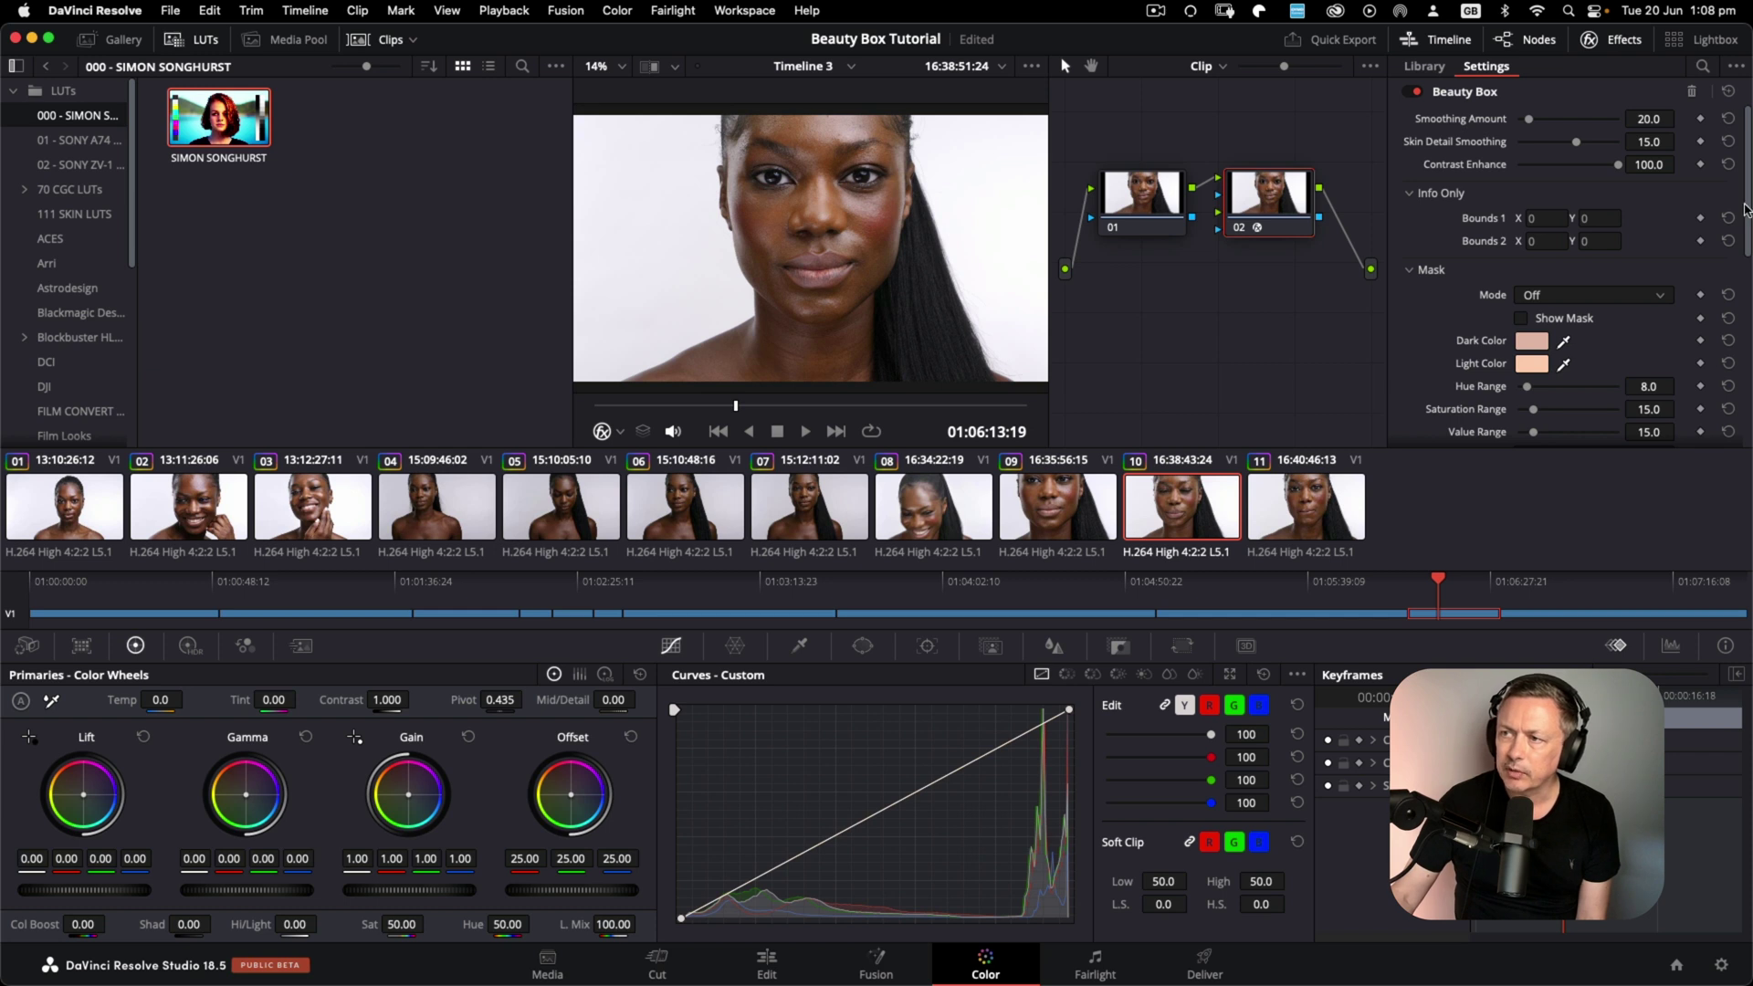
{"action": "scroll", "coordinate": [1747, 208], "scroll_direction": "down", "scroll_amount": 10}
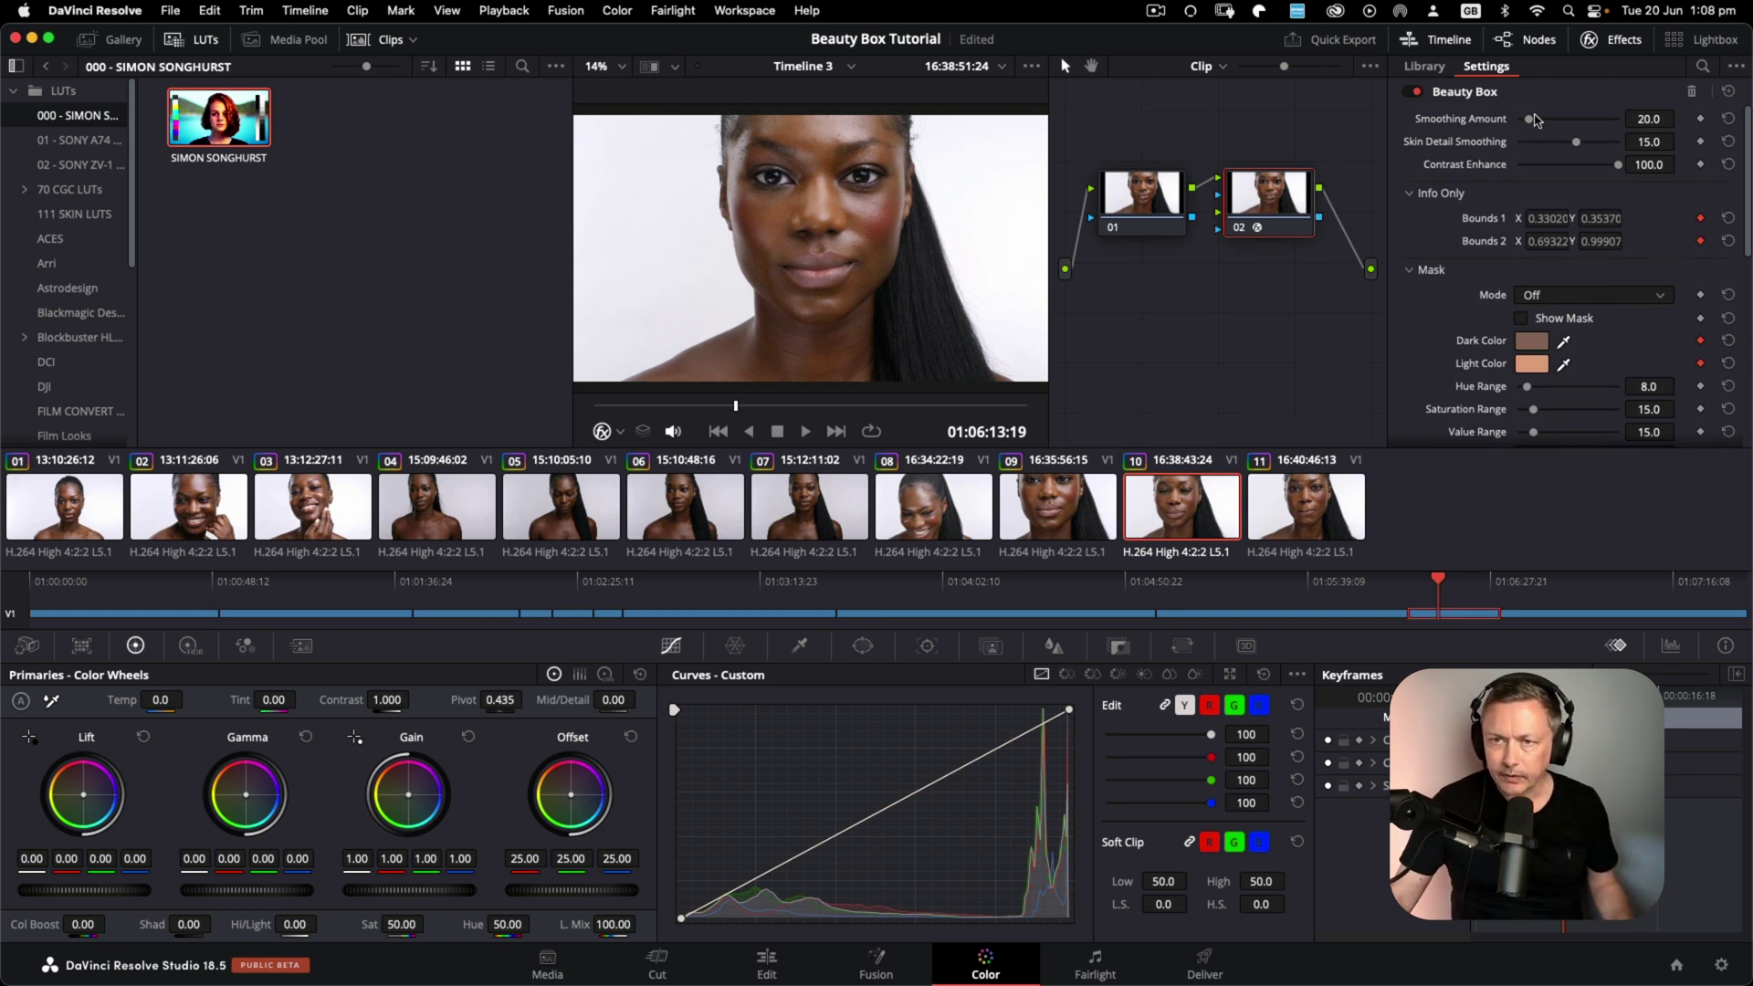
- Nudge Smoothing Amount up and hide the clip strip and LUT browser for a larger viewer
{"action": "left_click_drag", "start_coordinate": [1534, 119], "coordinate": [1538, 120]}
{"action": "left_click", "coordinate": [387, 41]}
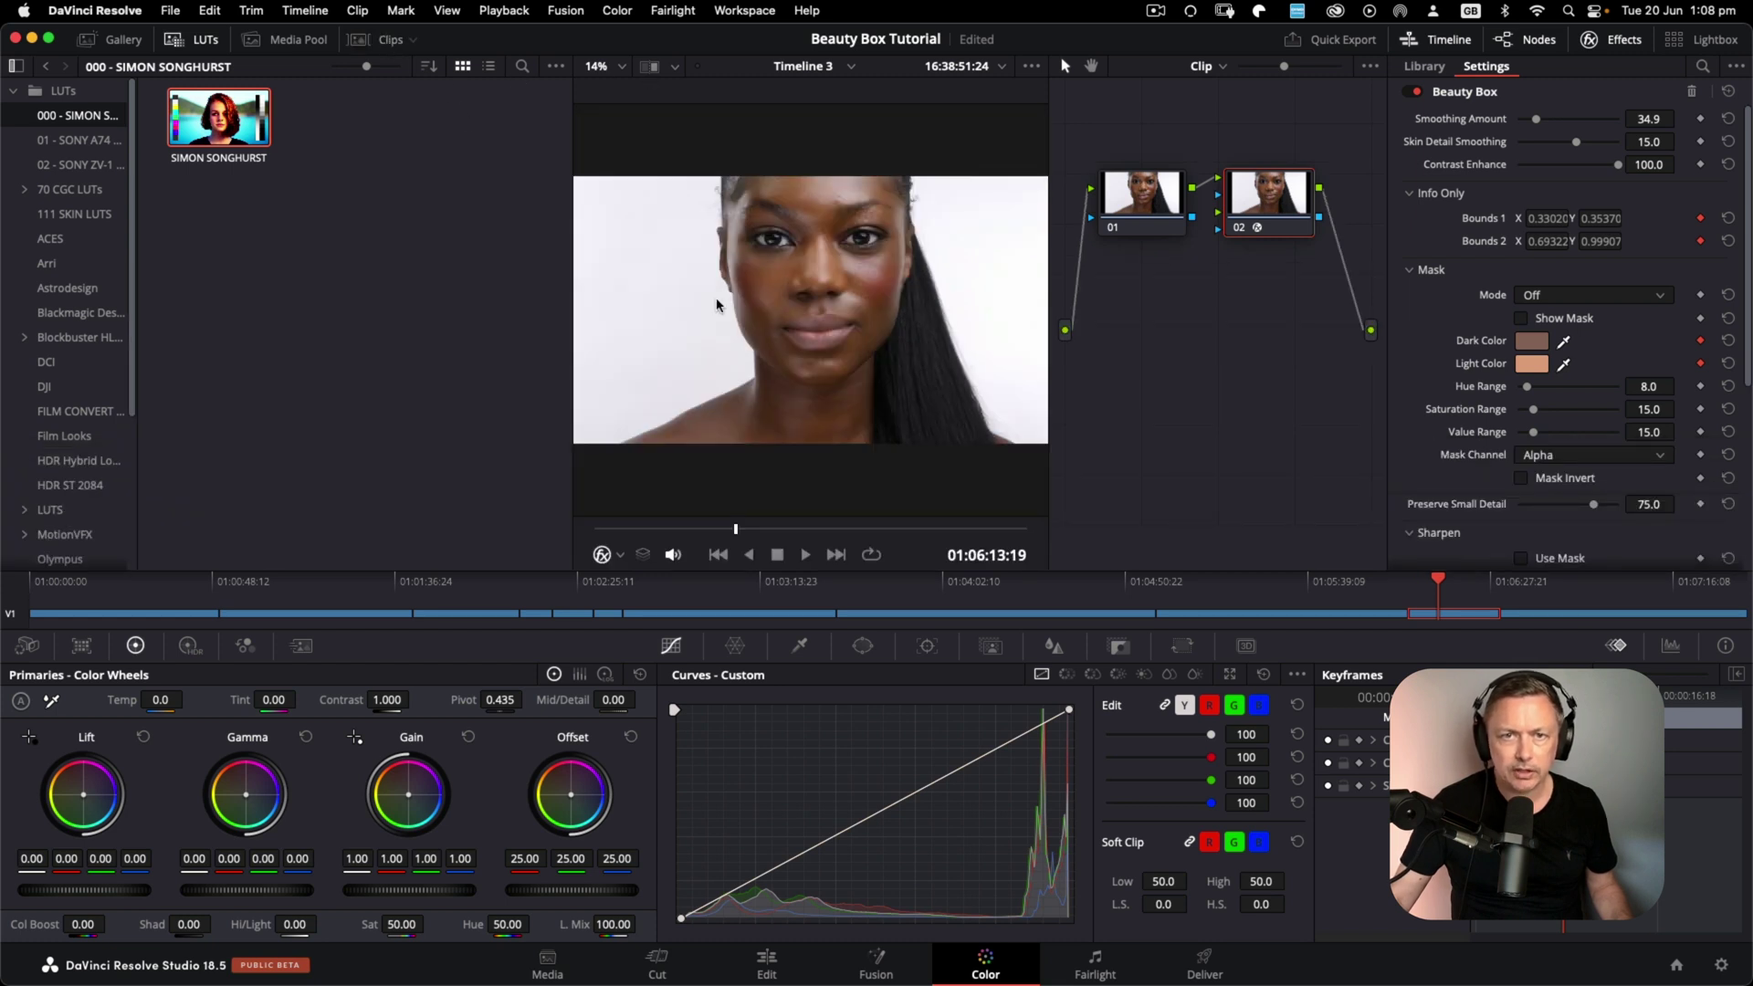
{"action": "scroll", "coordinate": [844, 405], "scroll_direction": "up", "scroll_amount": 4}
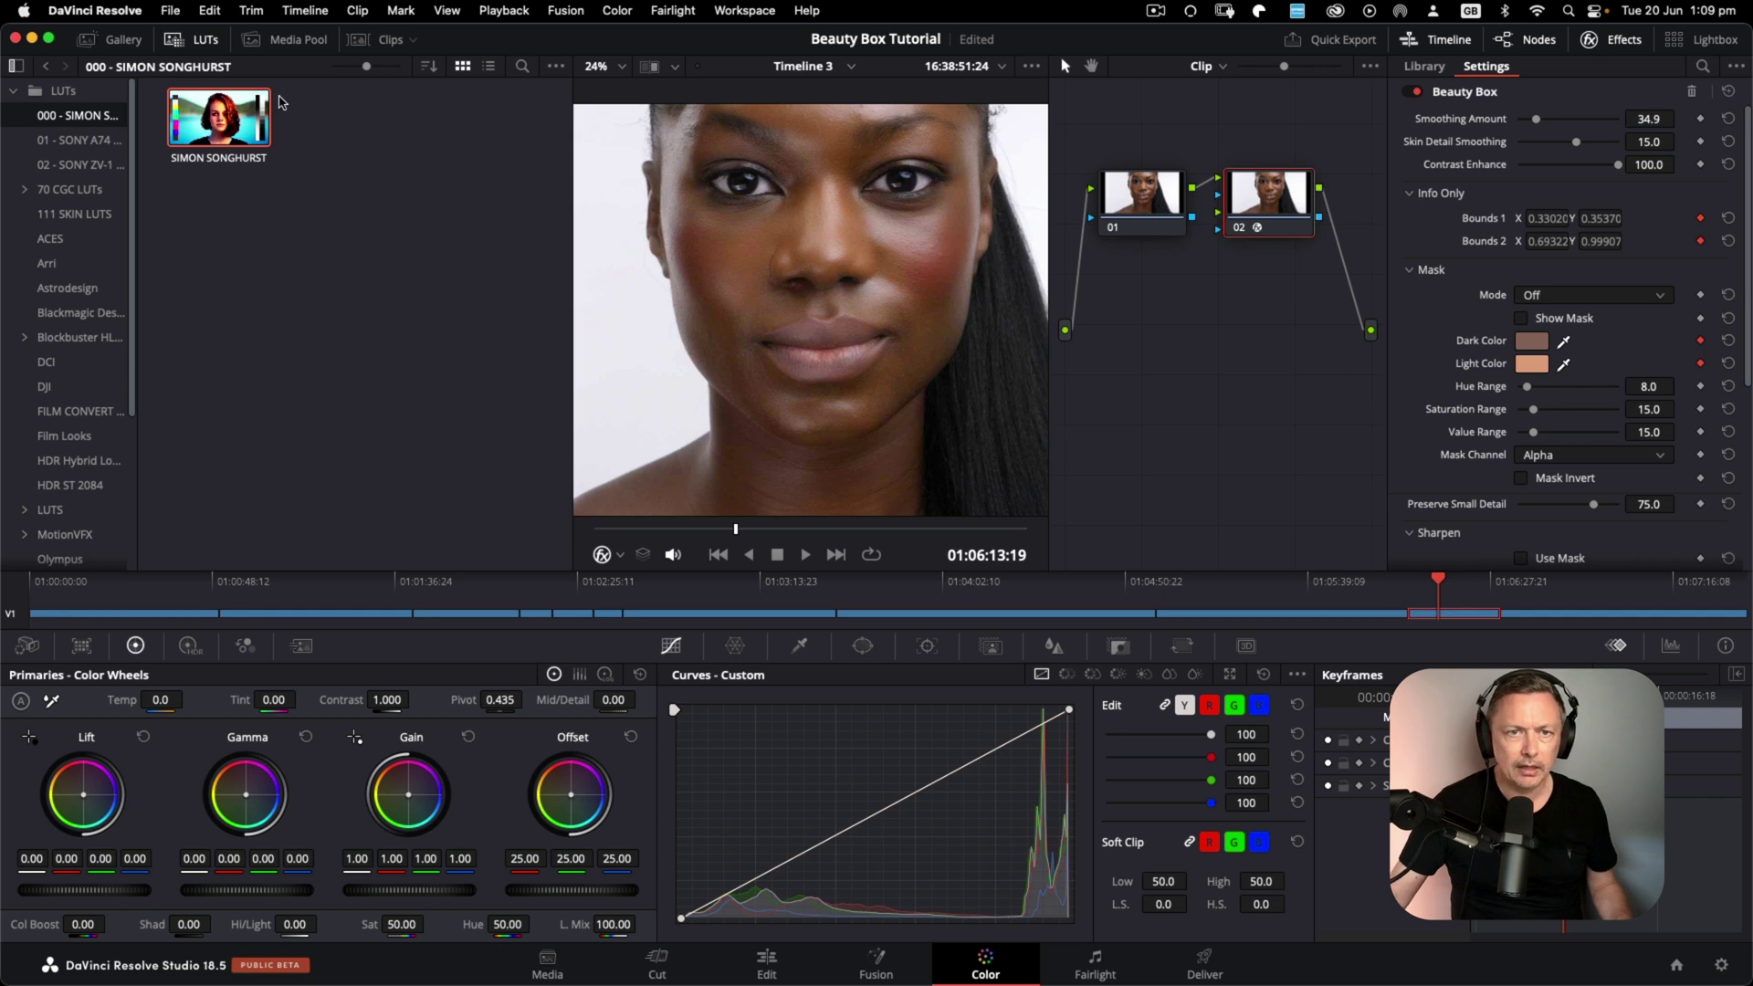
{"action": "left_click", "coordinate": [187, 40]}
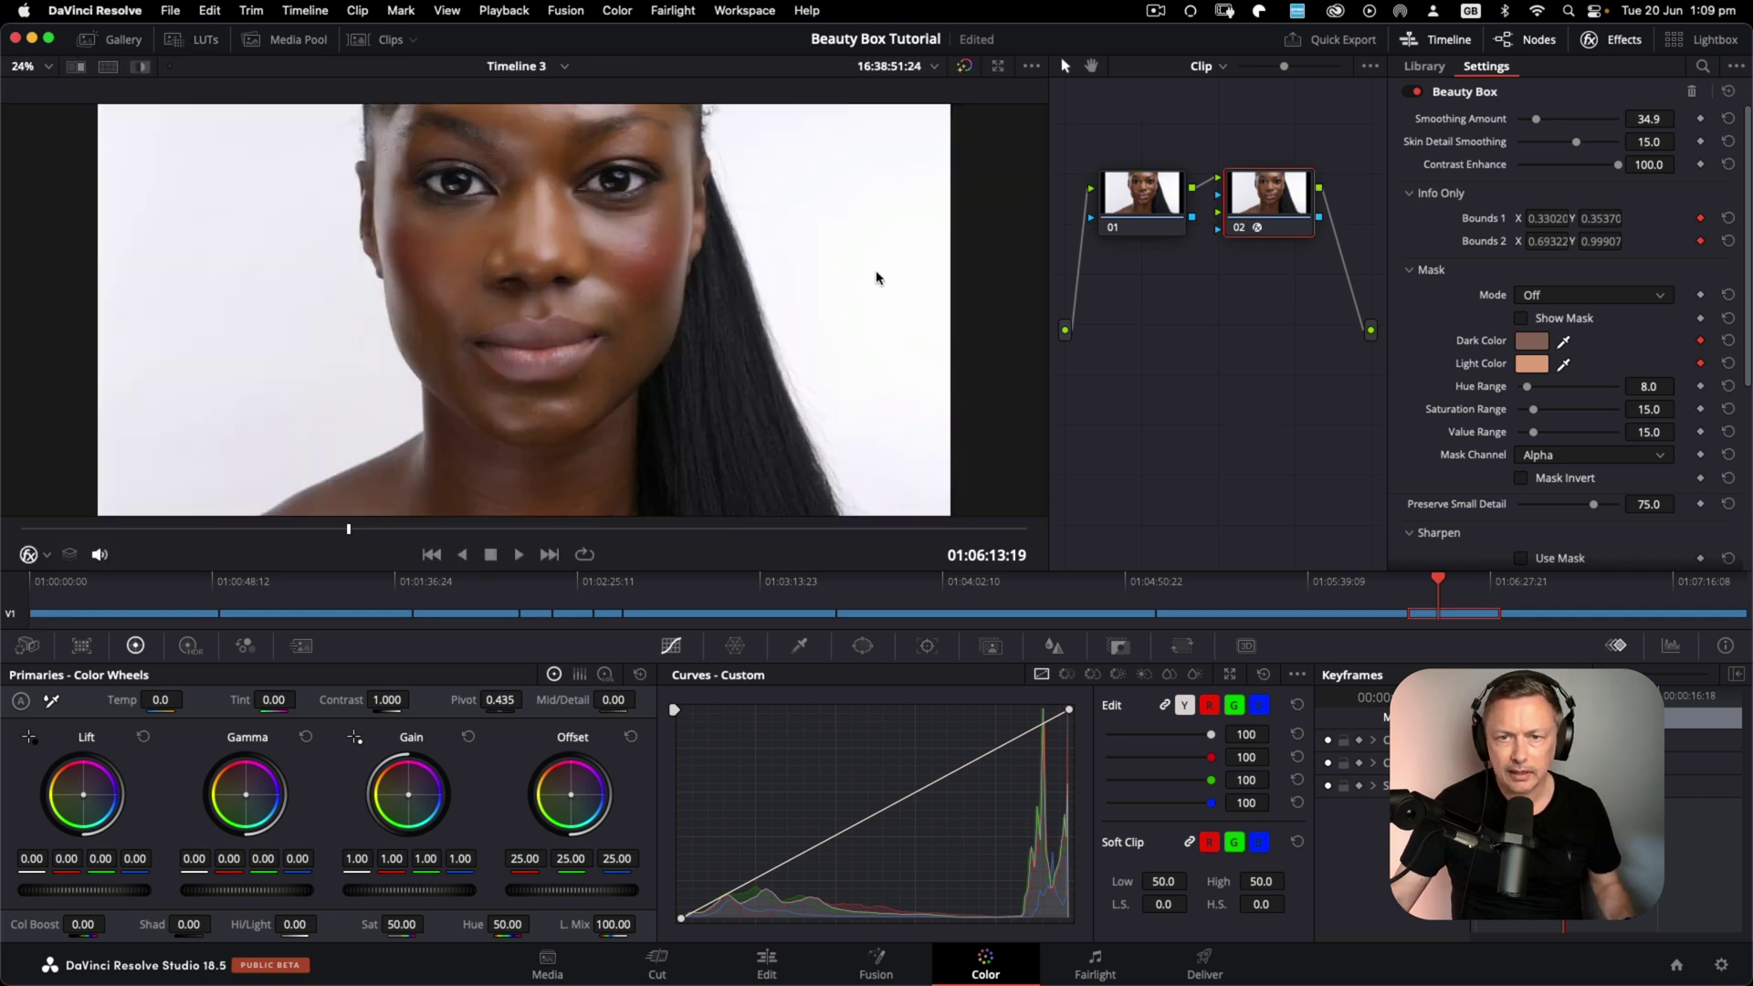
{"action": "scroll", "coordinate": [457, 345], "scroll_direction": "up", "scroll_amount": 2}
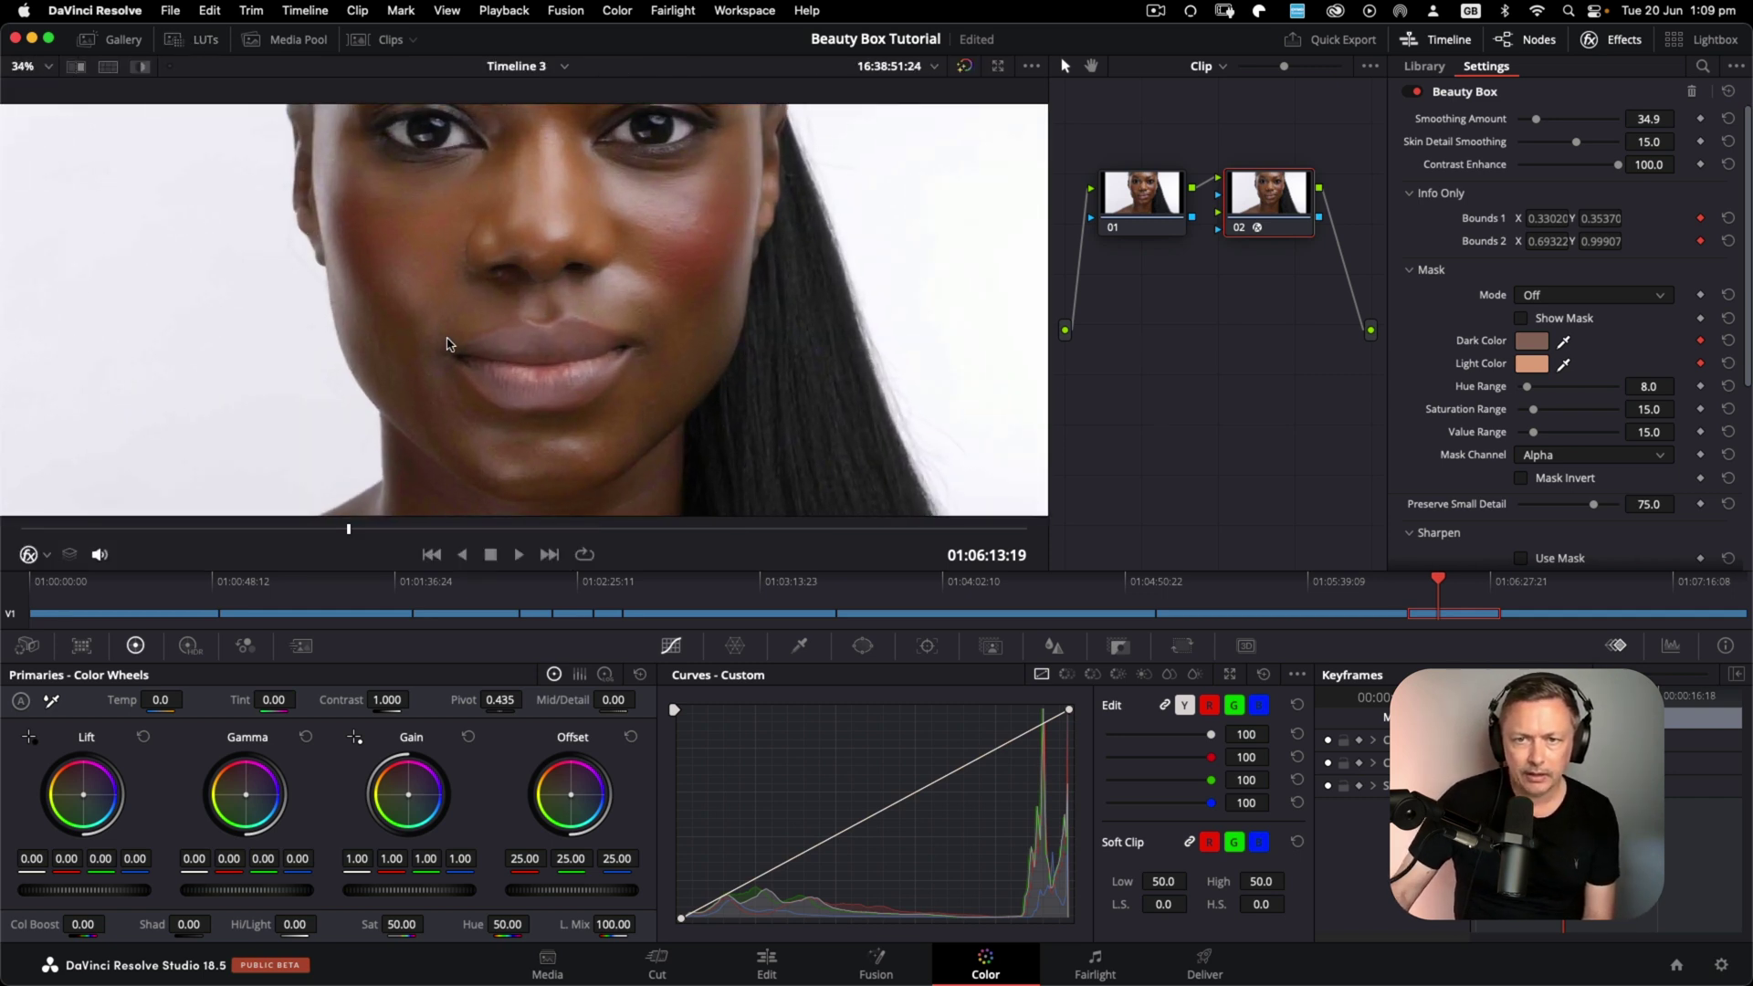
{"action": "scroll", "coordinate": [447, 344], "scroll_direction": "down", "scroll_amount": 2}
{"action": "scroll", "coordinate": [447, 344], "scroll_direction": "up", "scroll_amount": 1}
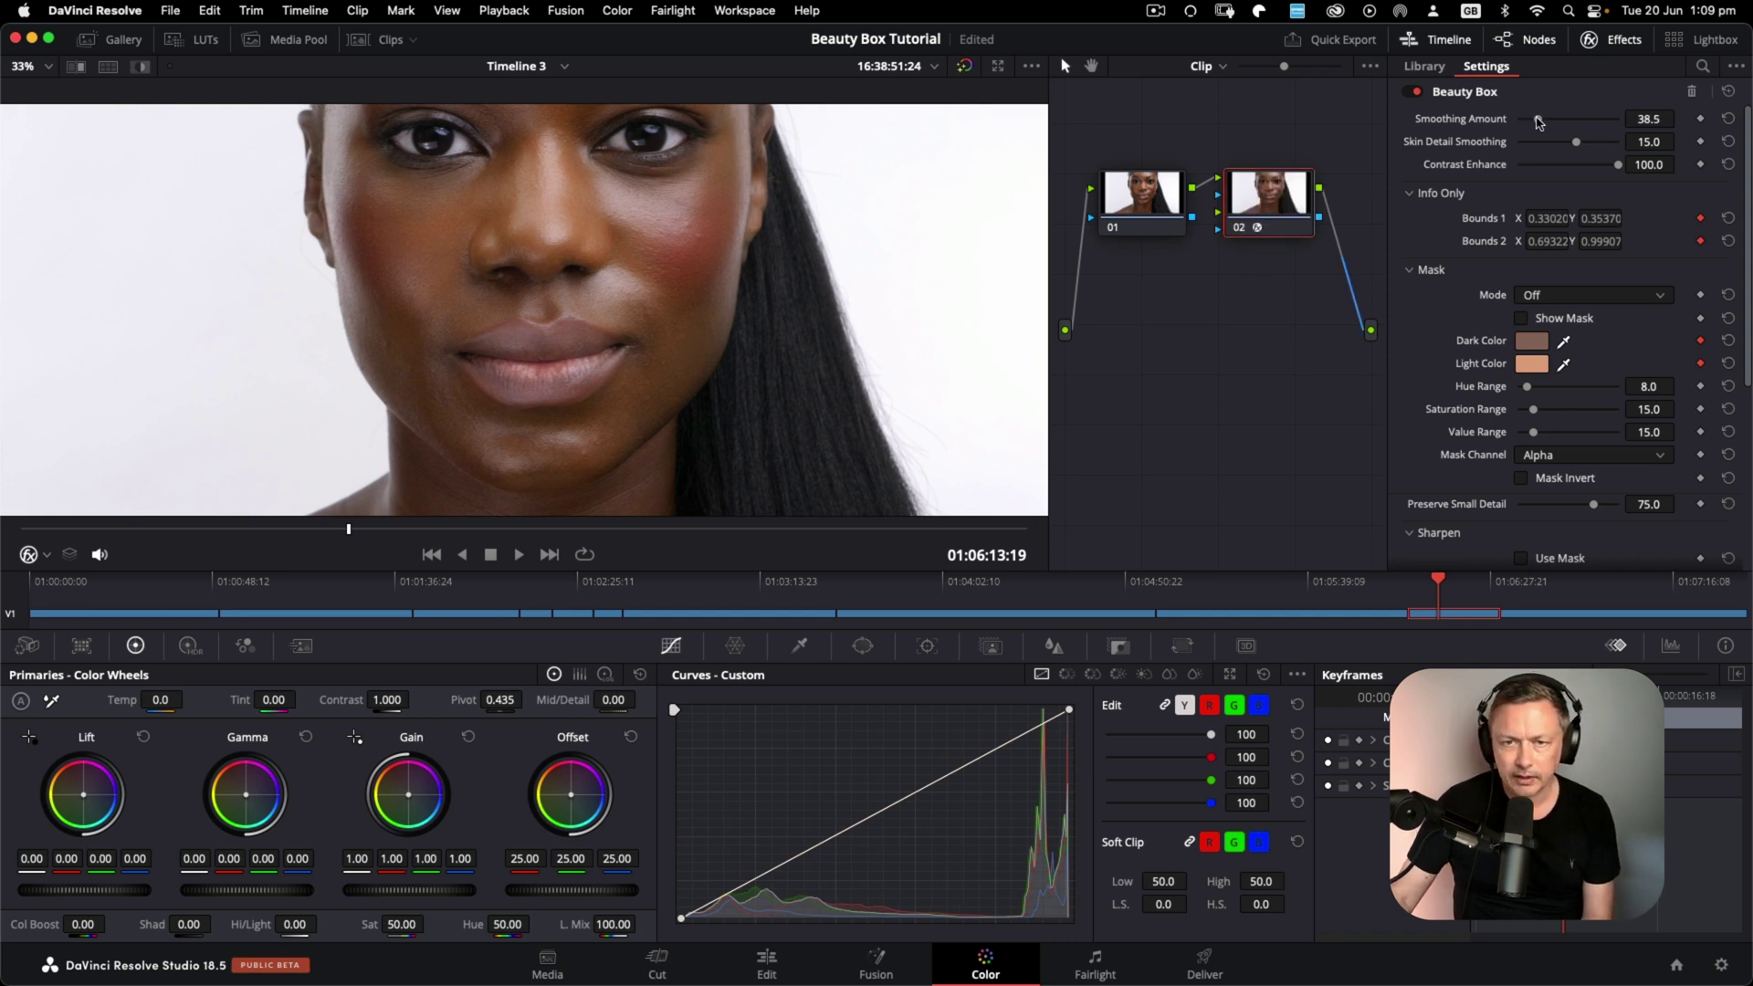
- Push Smoothing Amount to its 200.0 maximum, then pull it back down to about 133.9
{"action": "left_click_drag", "start_coordinate": [1539, 122], "coordinate": [1686, 124]}
{"action": "scroll", "coordinate": [1501, 401], "scroll_direction": "down", "scroll_amount": 5}
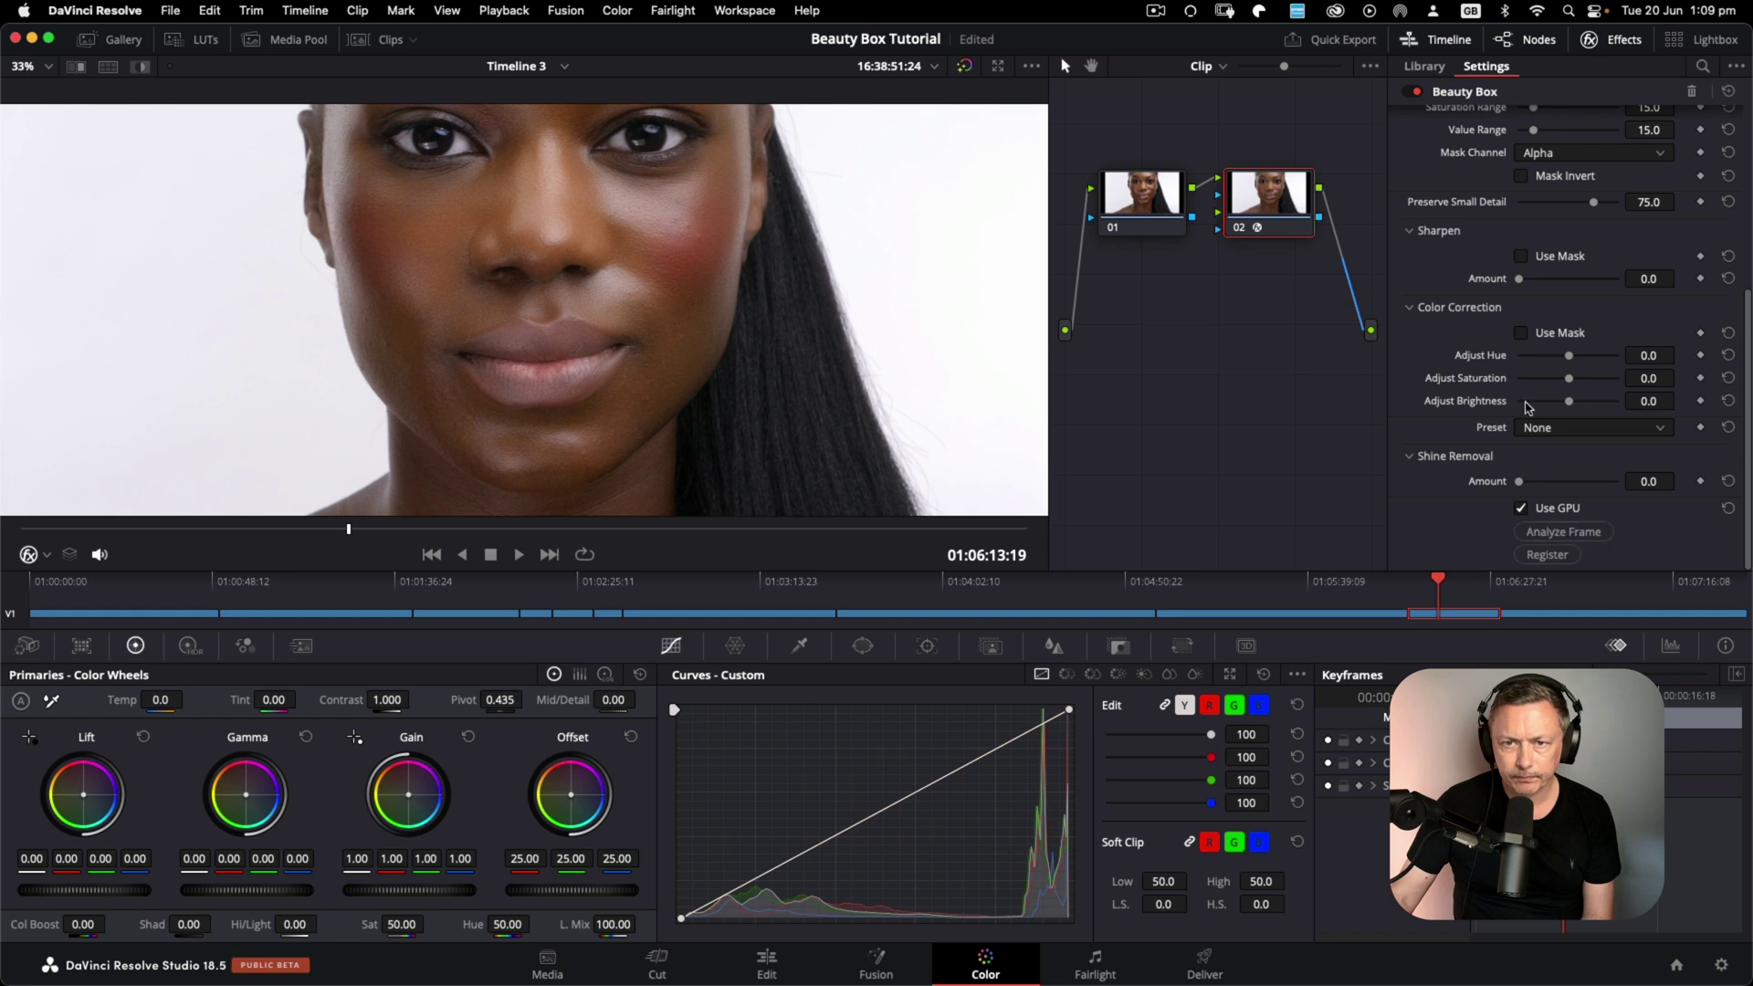
{"action": "scroll", "coordinate": [1520, 366], "scroll_direction": "up", "scroll_amount": 4}
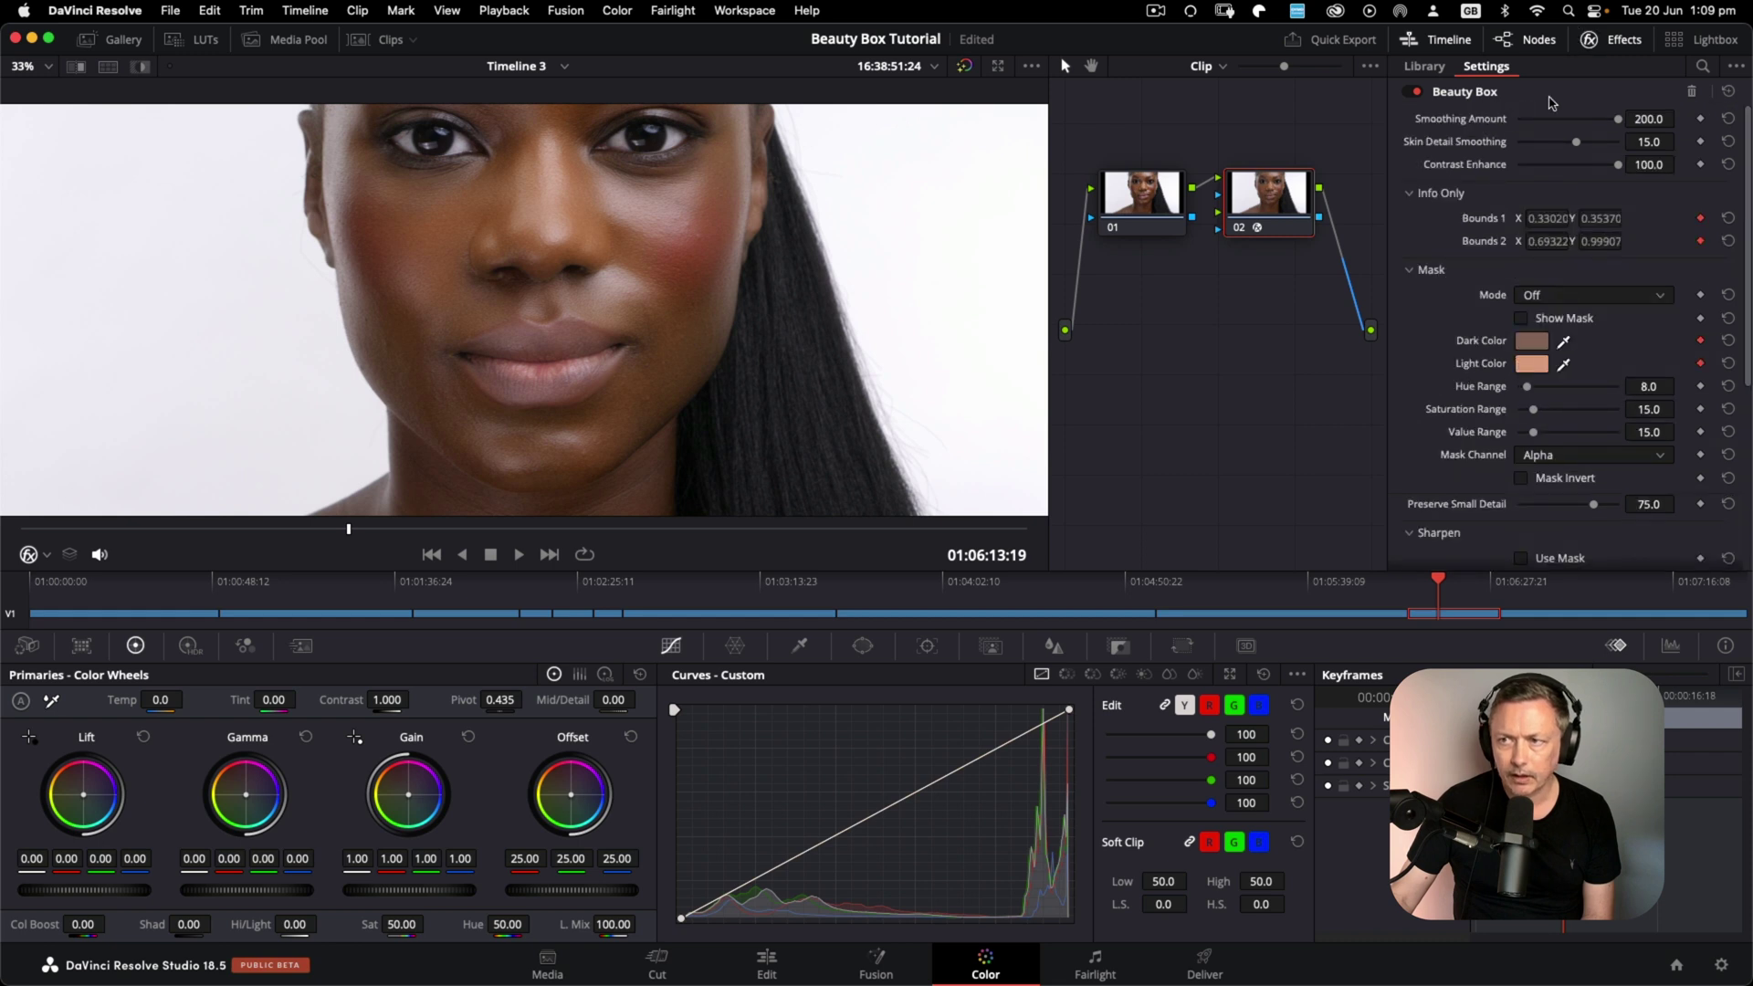
{"action": "left_click_drag", "start_coordinate": [1561, 121], "coordinate": [1638, 146]}
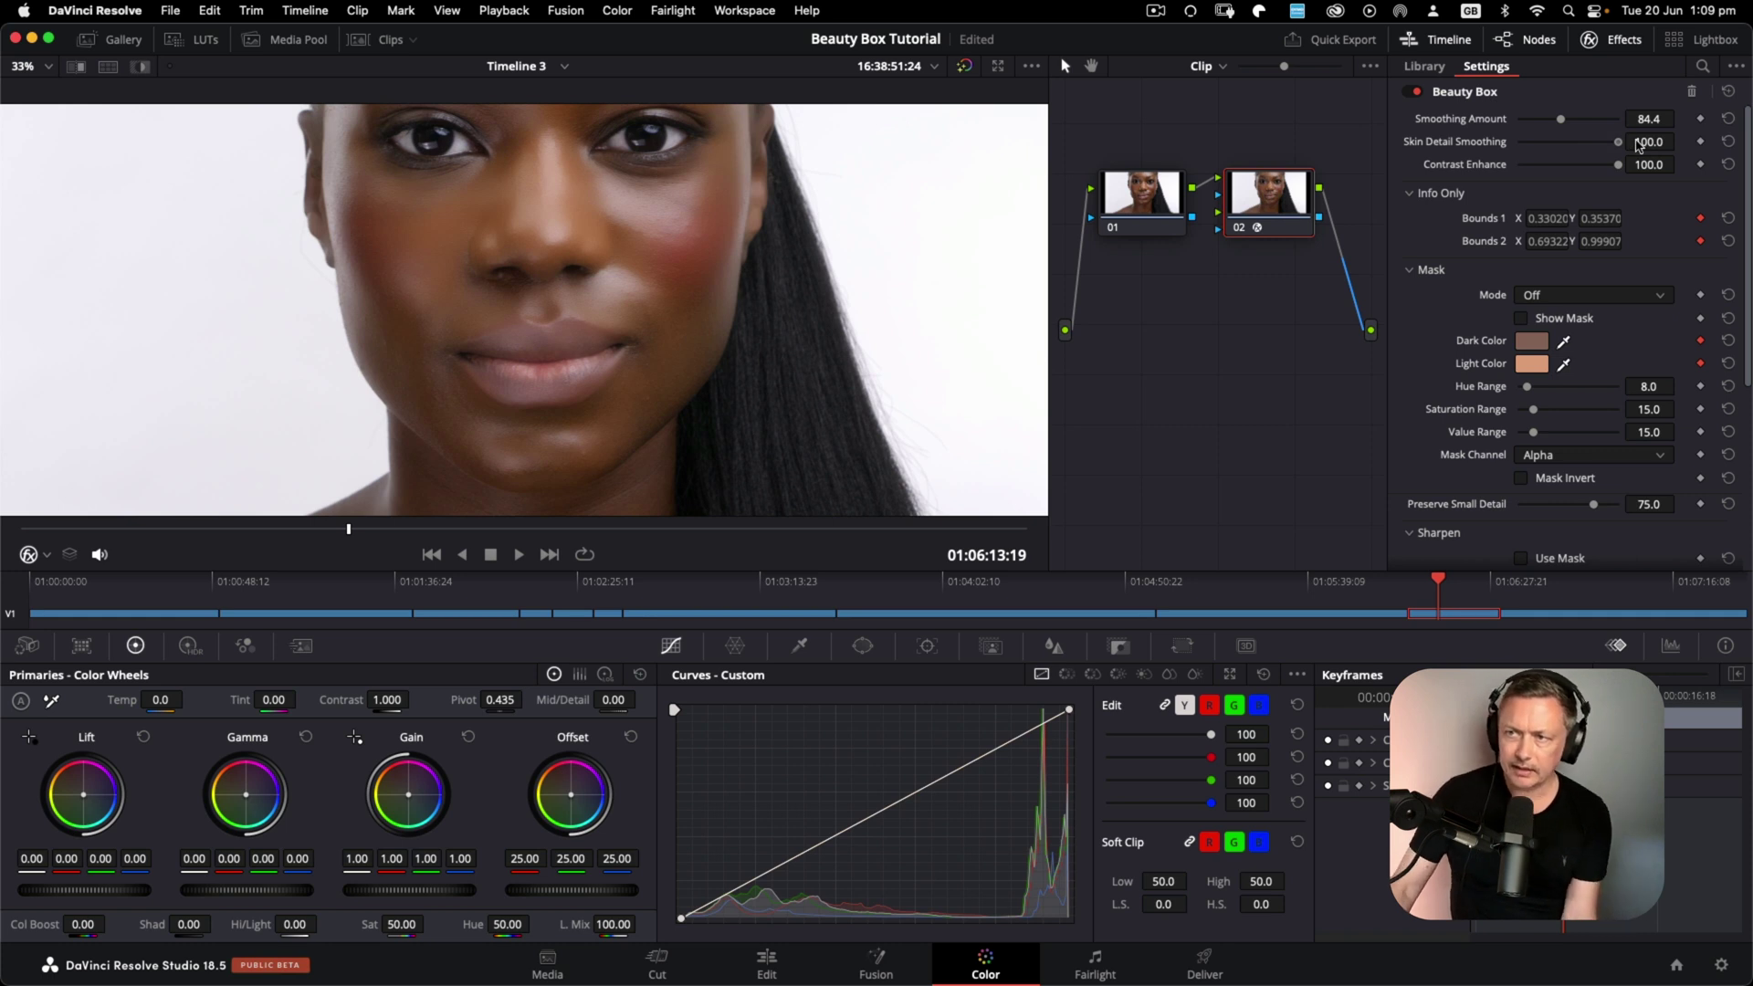
- Lower Skin Detail Smoothing to -43.1 with Smoothing Amount at 84.4, and save the project
{"action": "left_click_drag", "start_coordinate": [1637, 144], "coordinate": [1544, 148]}
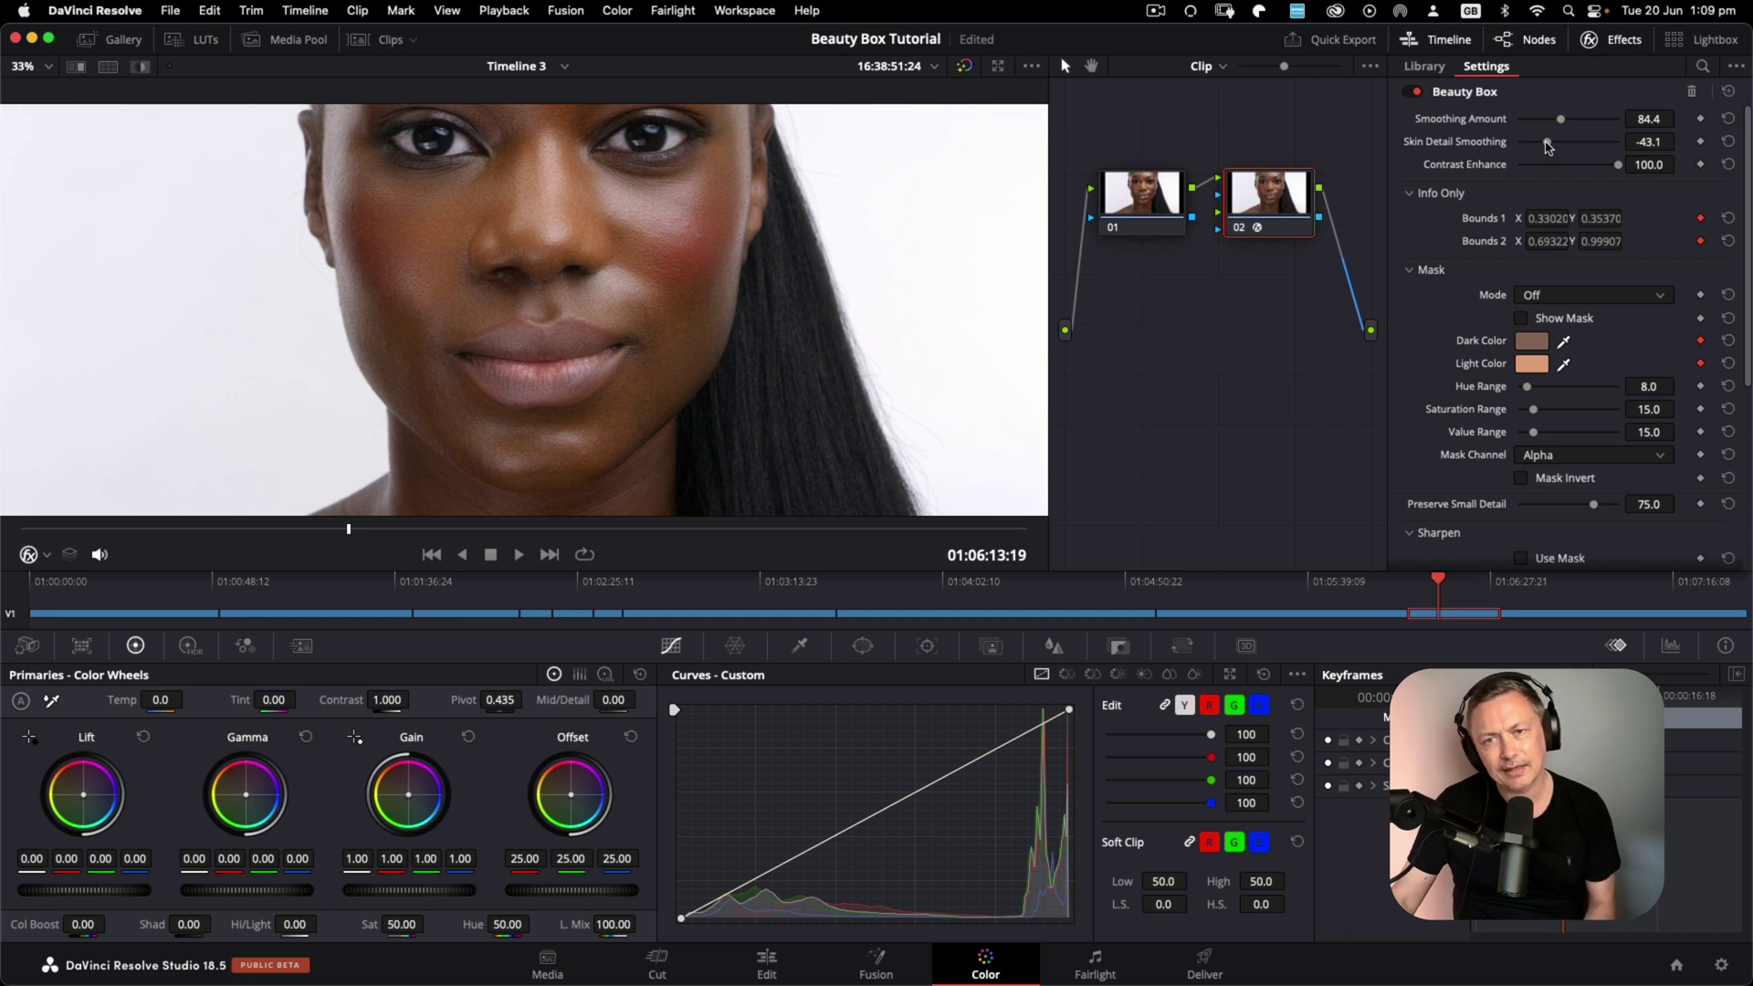
{"action": "key", "text": "super+s"}
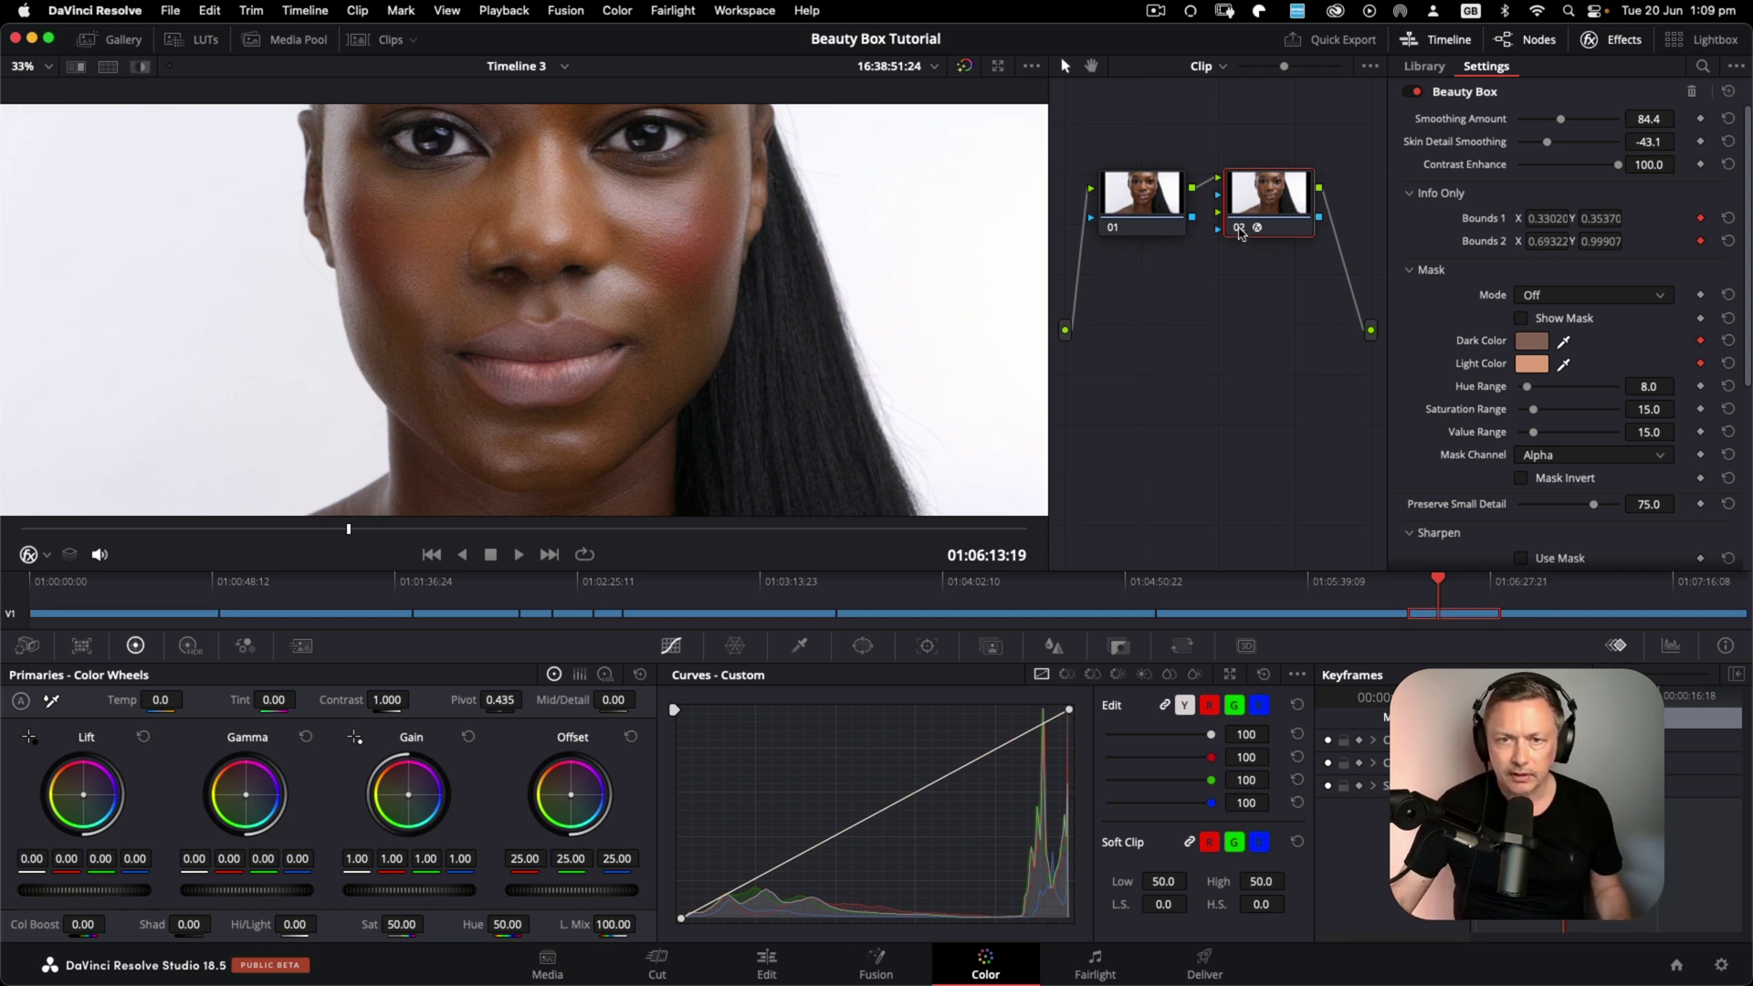
{"action": "left_click", "coordinate": [1239, 229]}
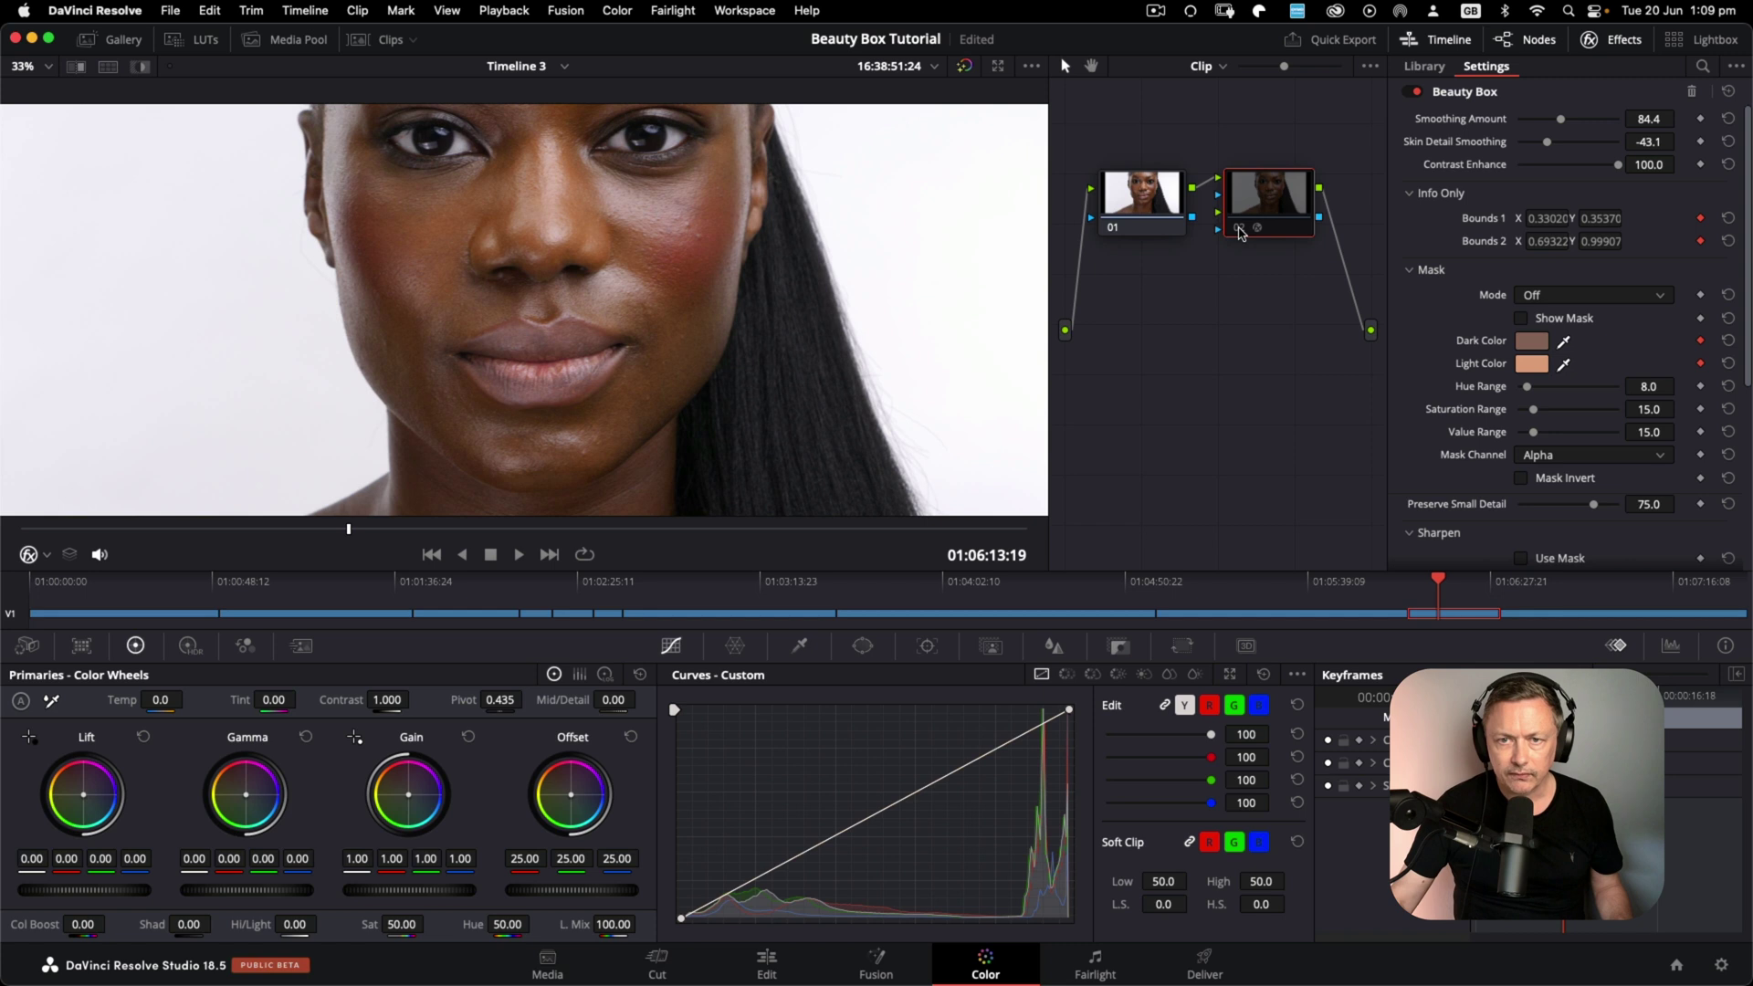
{"action": "left_click", "coordinate": [1239, 229]}
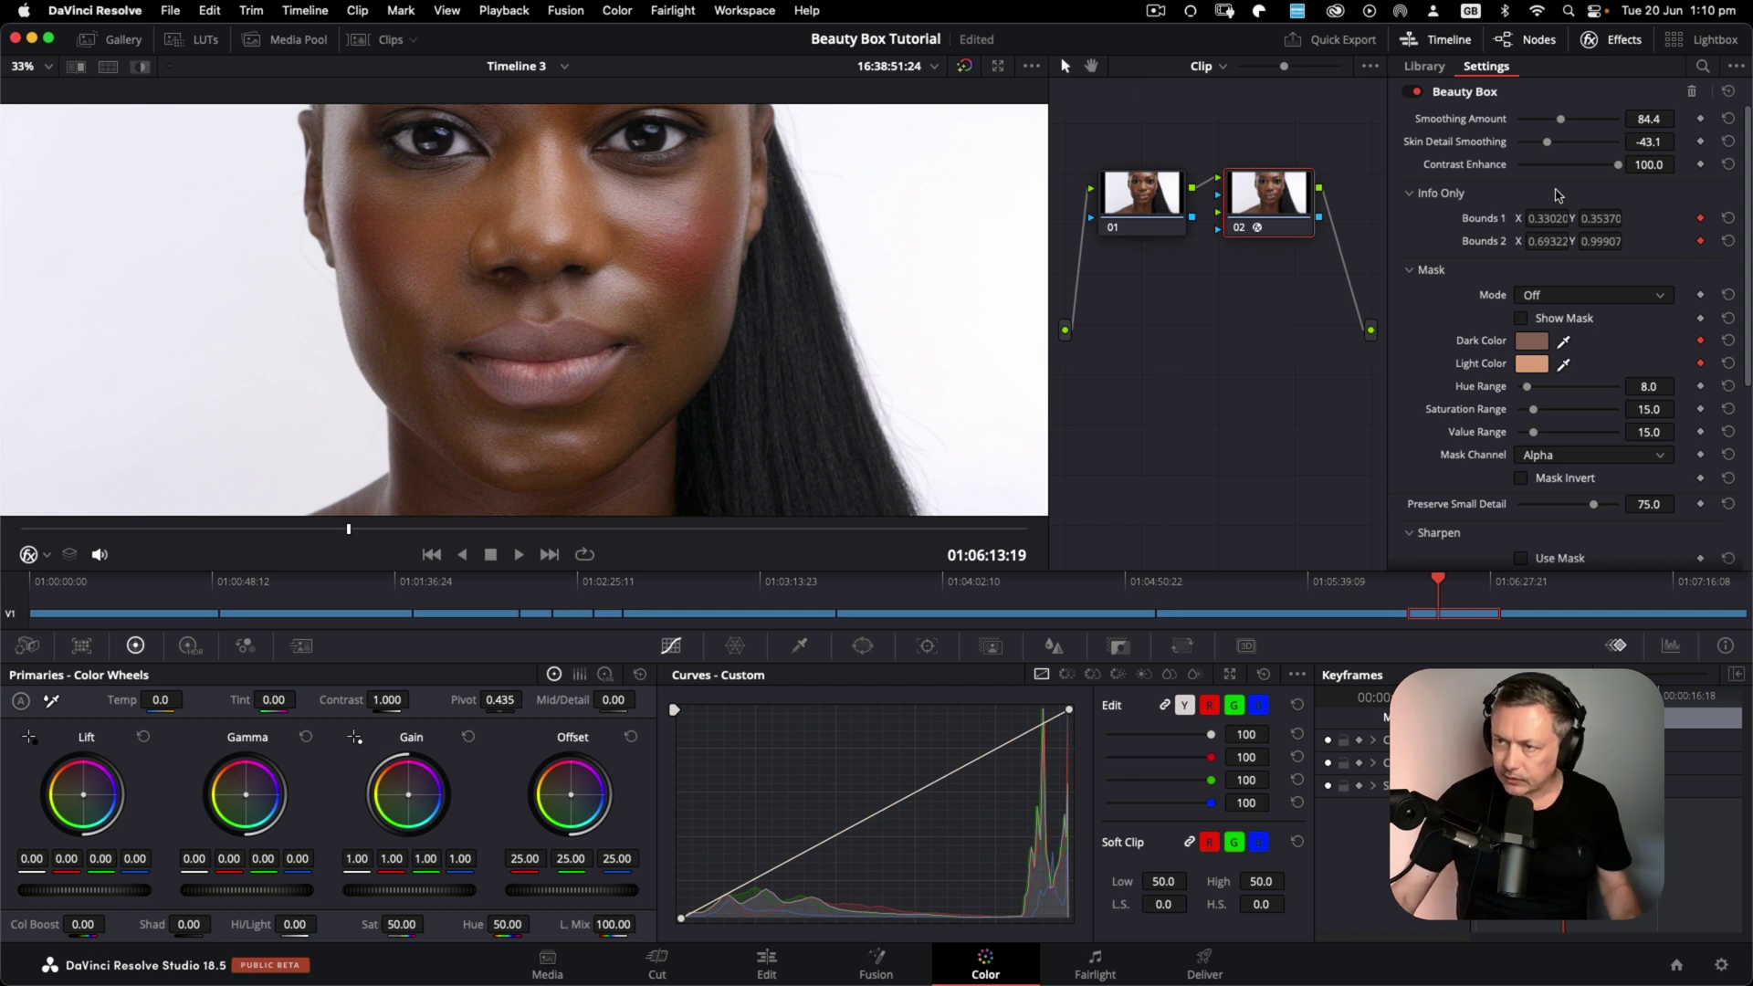
- With the mask shown, set Hue Range 7.3, Saturation Range 29.4 and Value Range 16.5, then hide it
{"action": "scroll", "coordinate": [1604, 219], "scroll_direction": "down", "scroll_amount": 3}
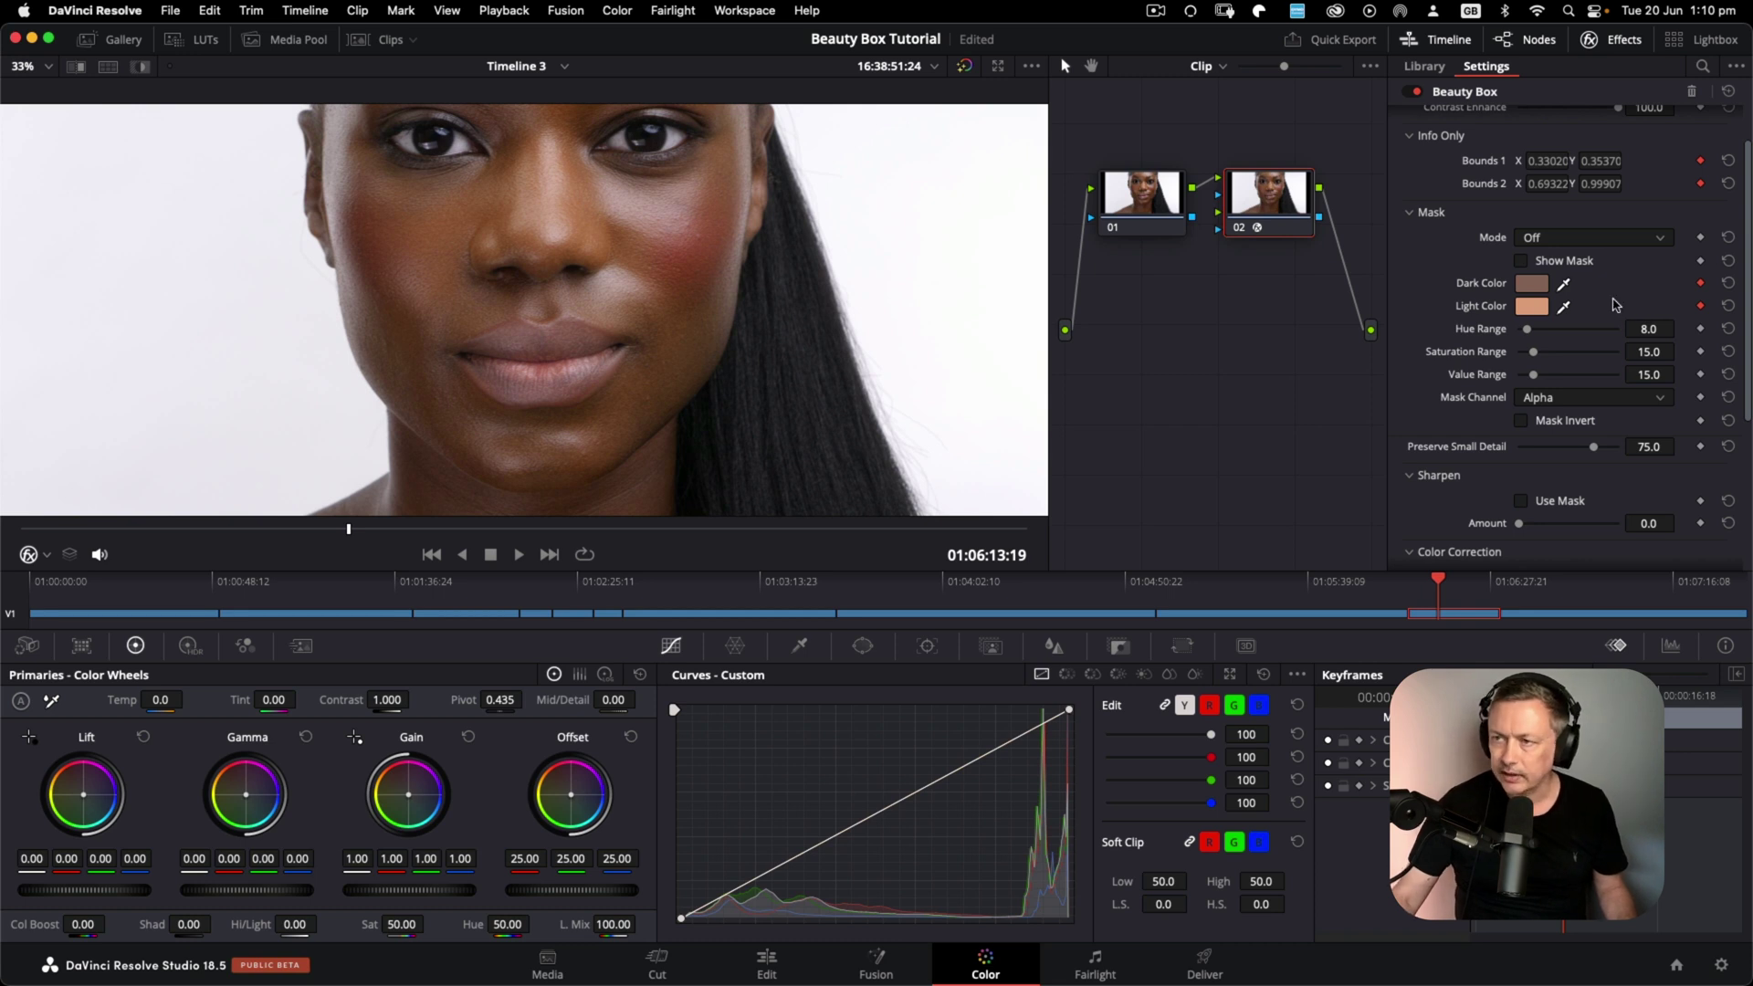
{"action": "left_click", "coordinate": [1520, 262]}
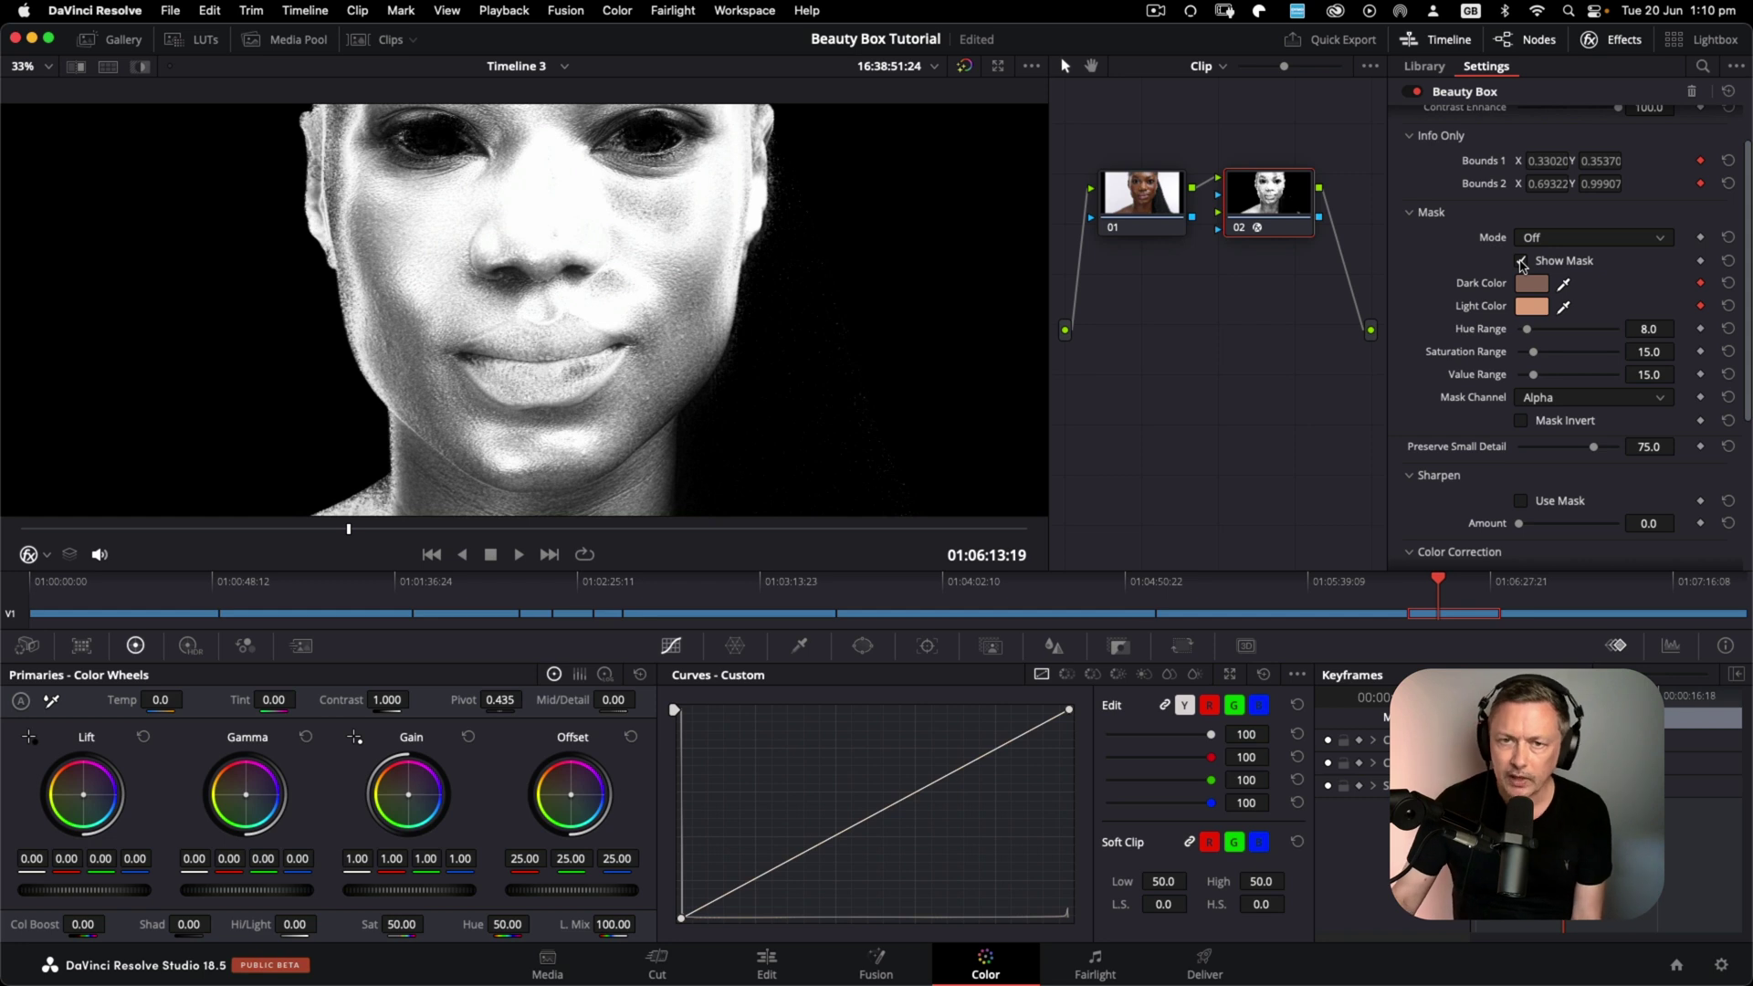
{"action": "scroll", "coordinate": [511, 341], "scroll_direction": "down", "scroll_amount": 2}
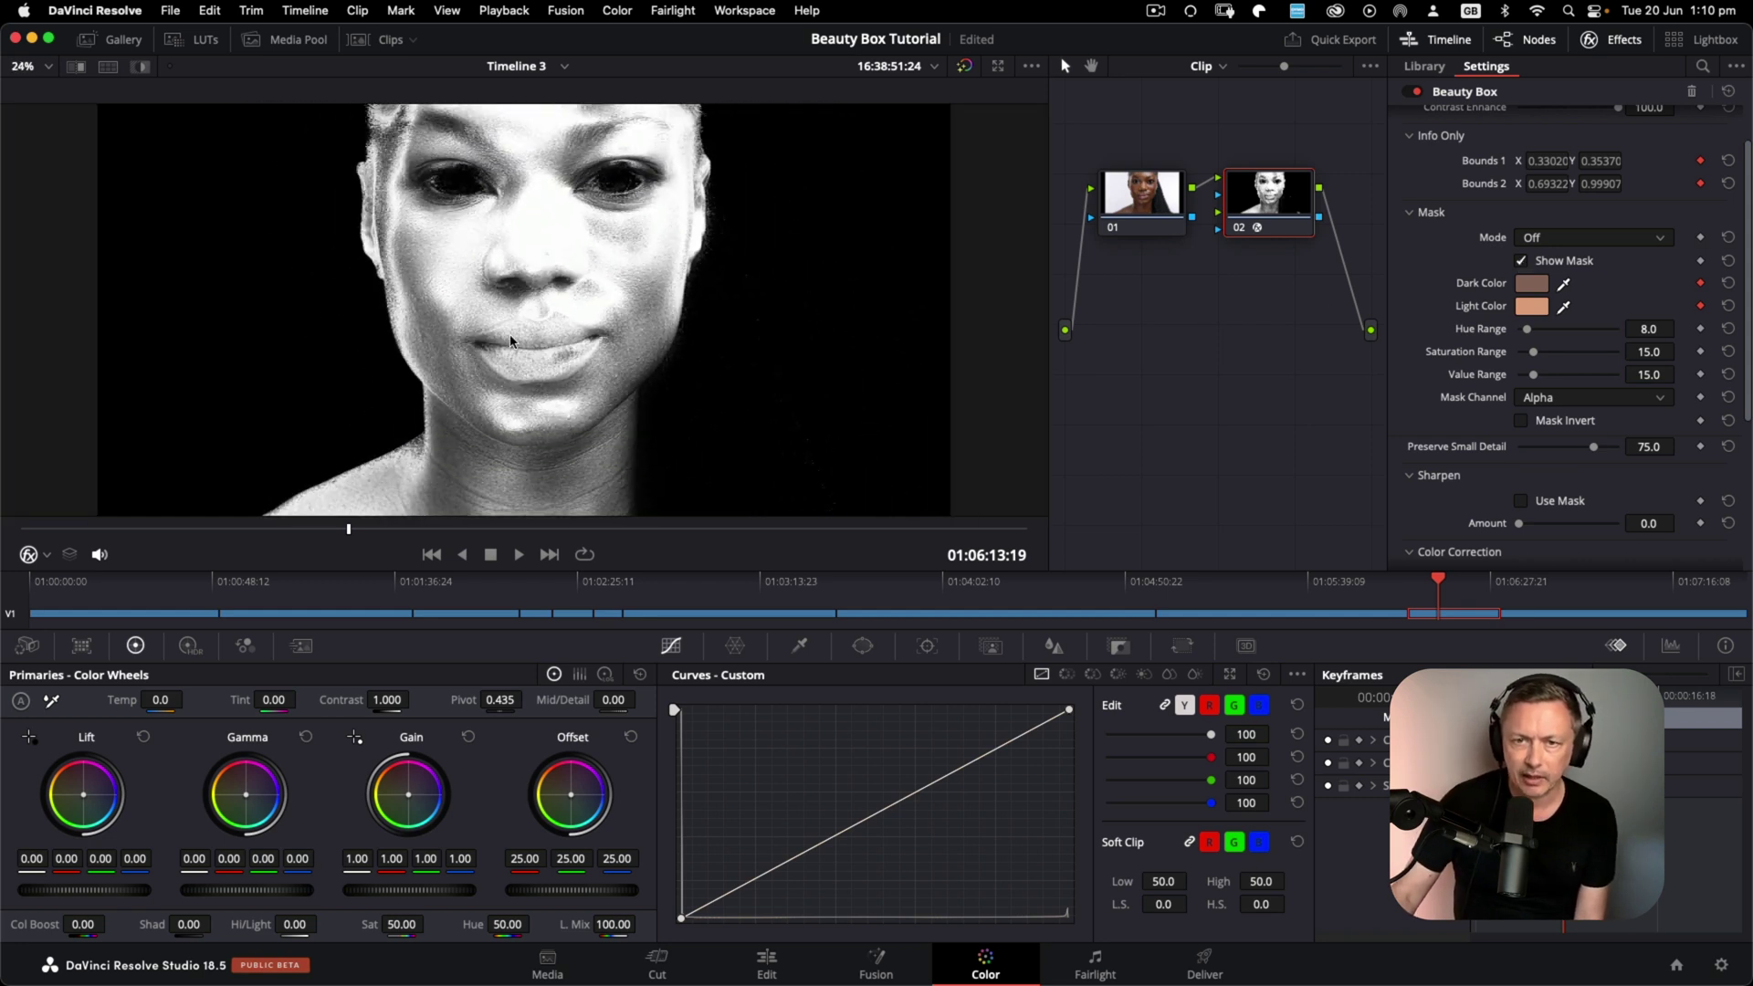
{"action": "scroll", "coordinate": [510, 342], "scroll_direction": "down", "scroll_amount": 1}
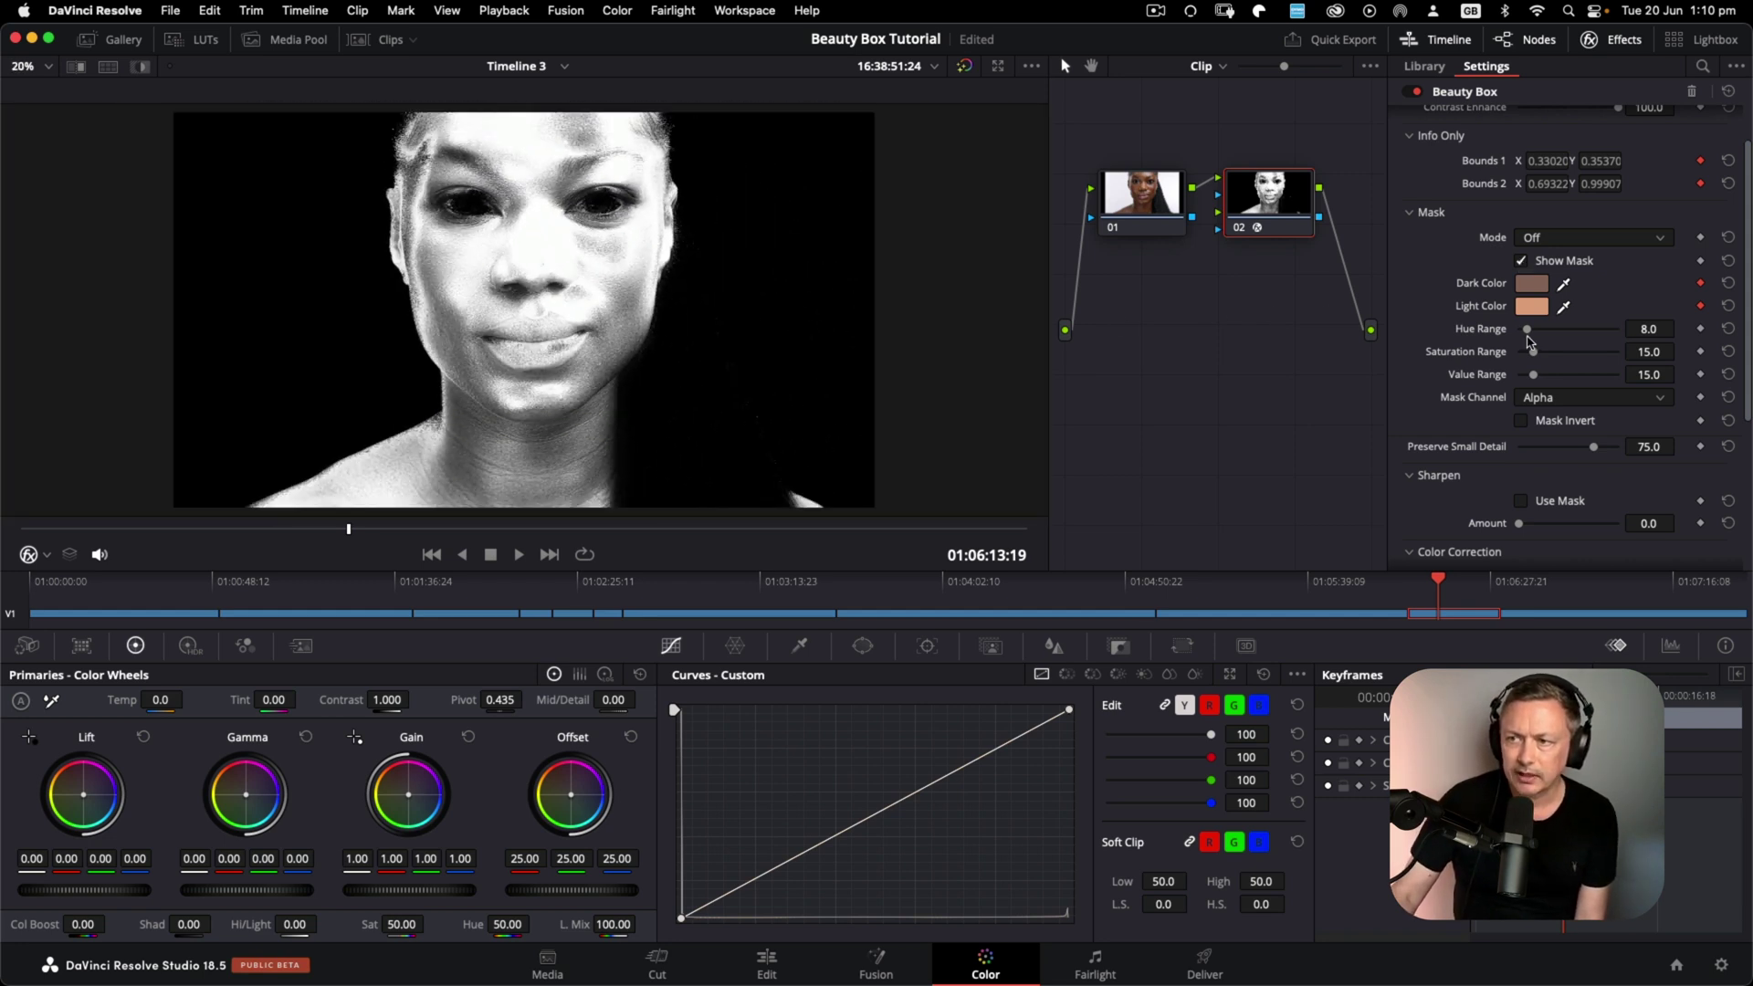
{"action": "left_click_drag", "start_coordinate": [1526, 331], "coordinate": [1537, 377]}
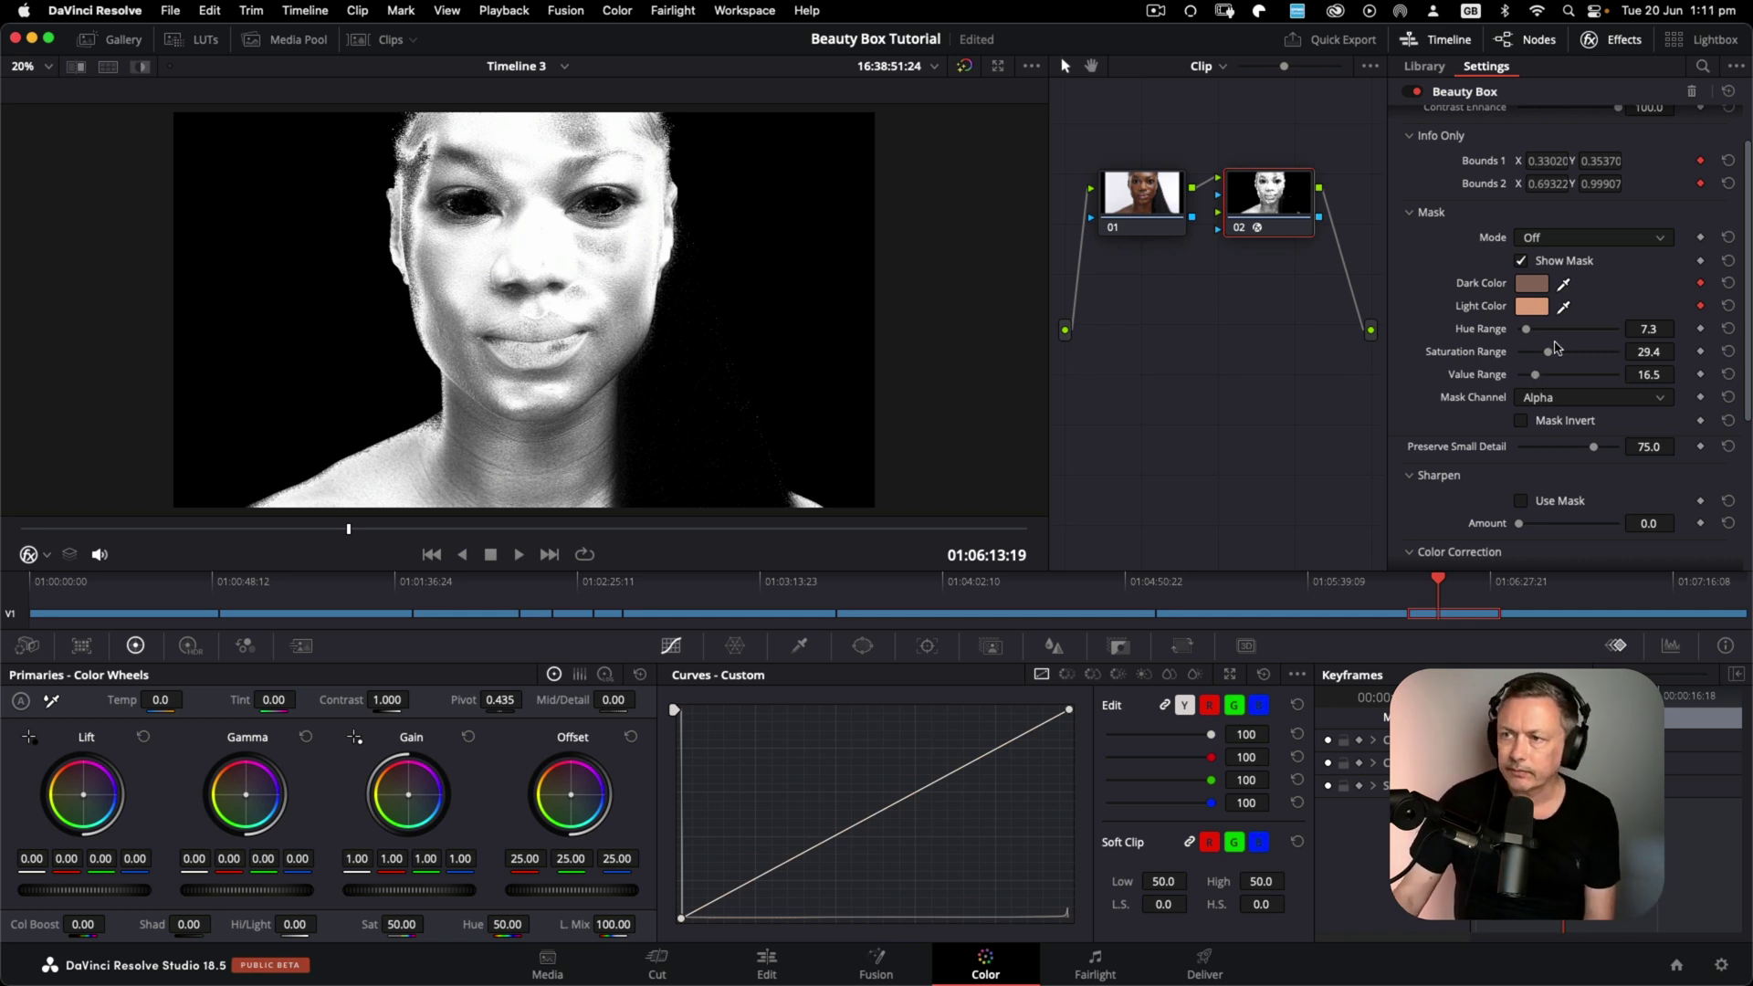
{"action": "left_click", "coordinate": [1522, 262]}
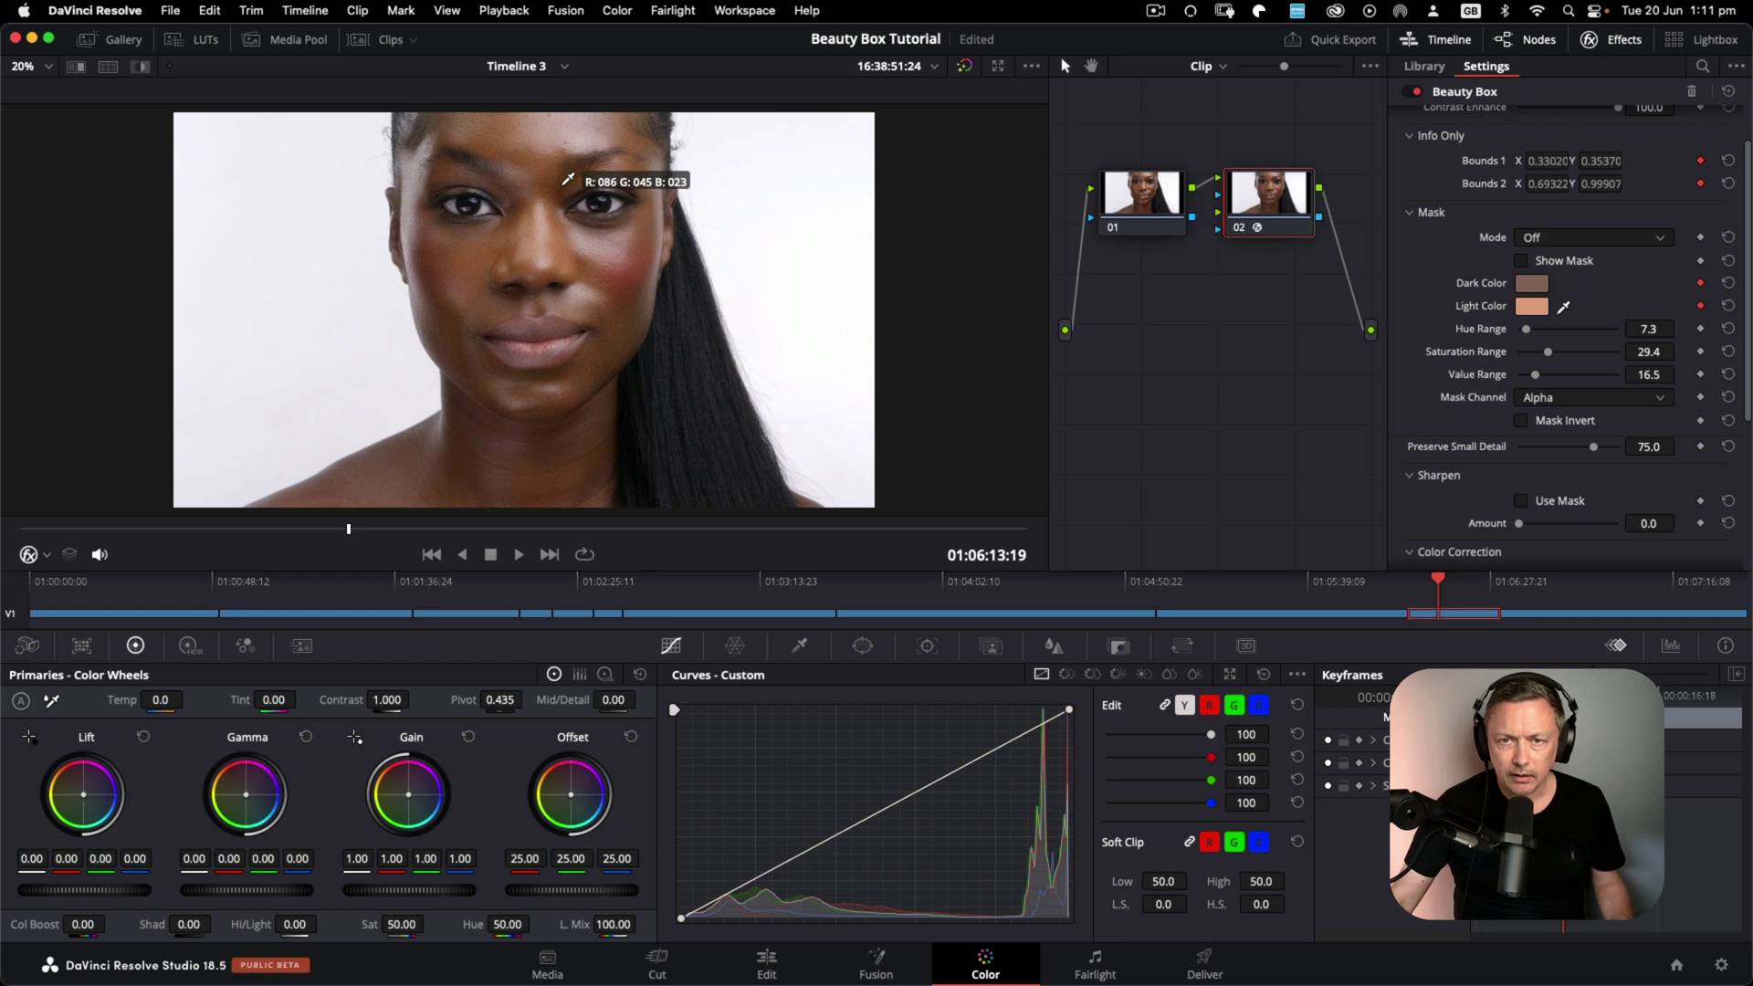
- Sample the mask's Dark Color from the face and its Light Color from the cheek
{"action": "left_click", "coordinate": [563, 184]}
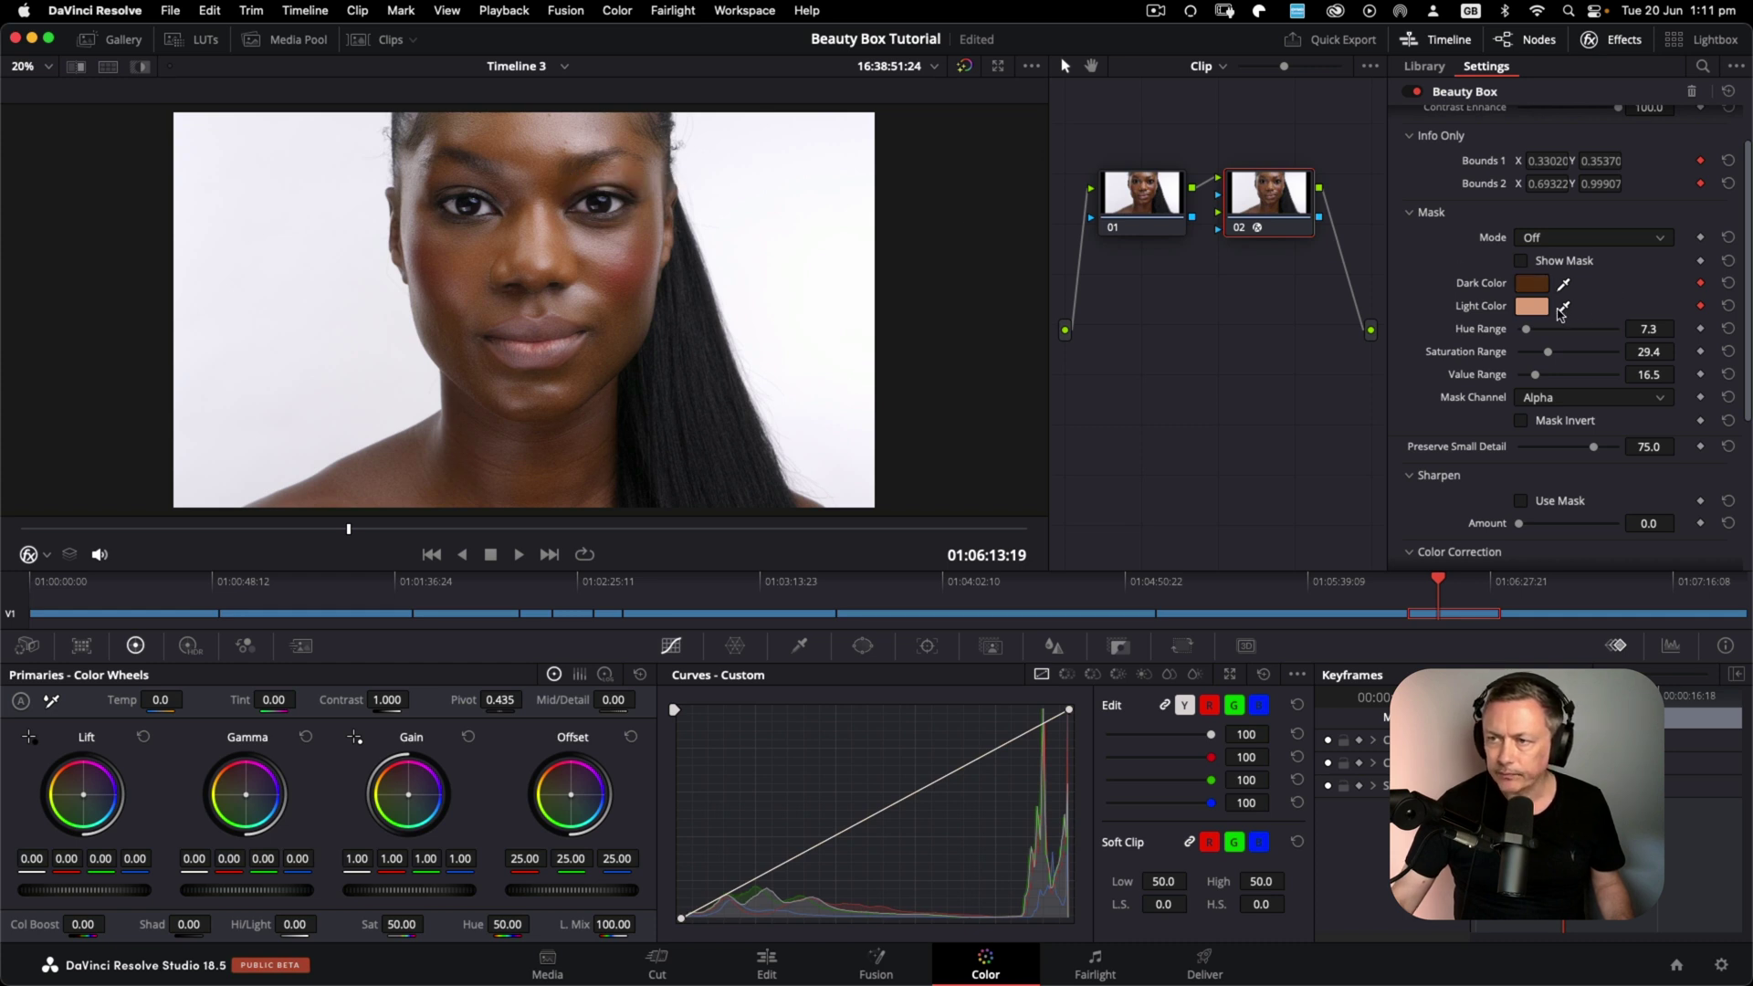
{"action": "left_click", "coordinate": [525, 272]}
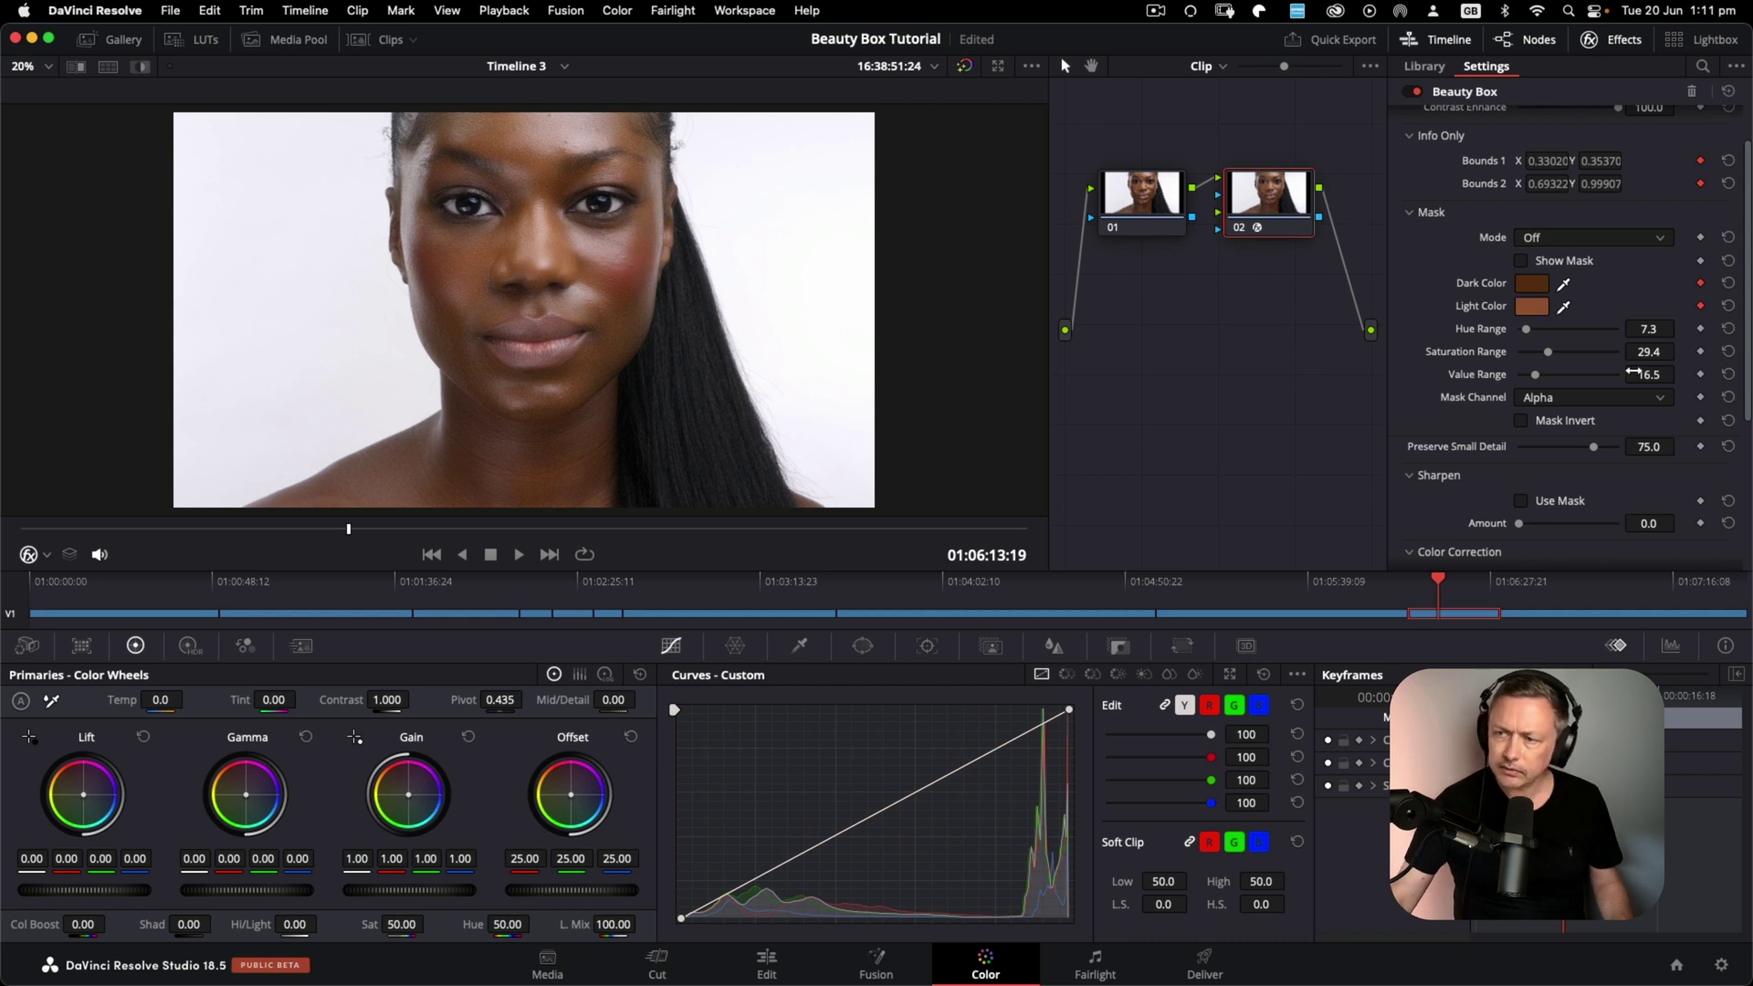
{"action": "scroll", "coordinate": [1633, 370], "scroll_direction": "up", "scroll_amount": 2}
{"action": "scroll", "coordinate": [1633, 370], "scroll_direction": "down", "scroll_amount": 10}
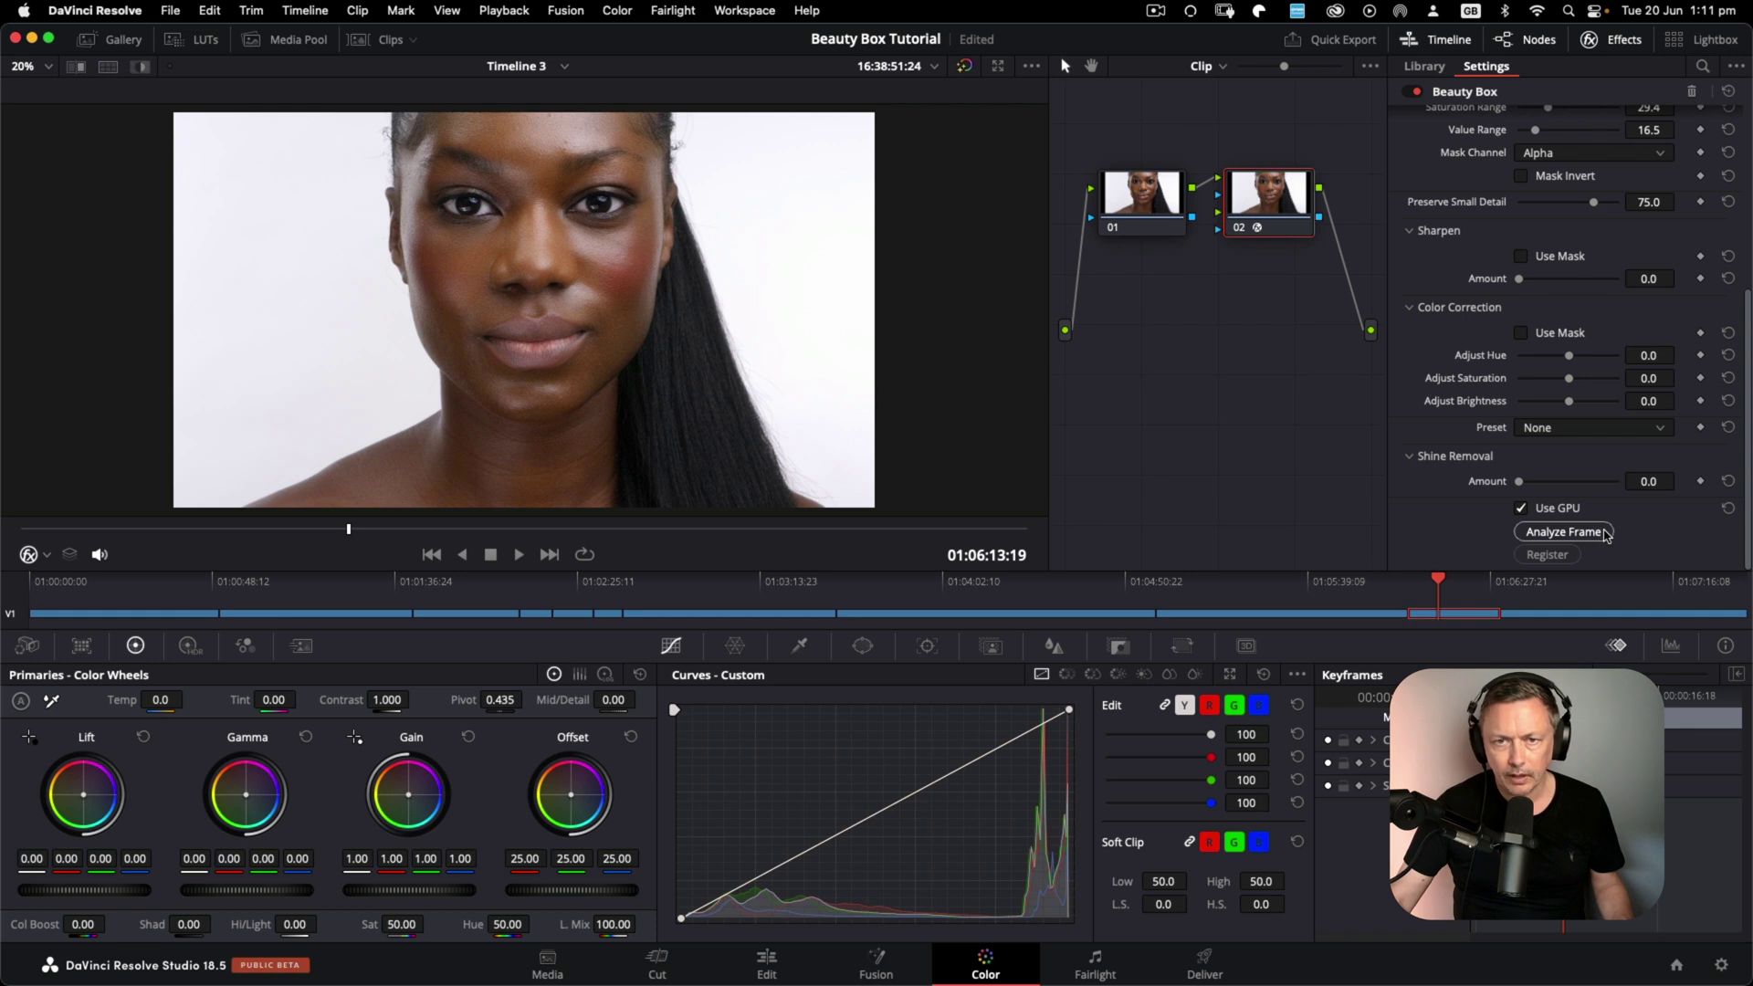
{"action": "scroll", "coordinate": [1601, 384], "scroll_direction": "up", "scroll_amount": 10}
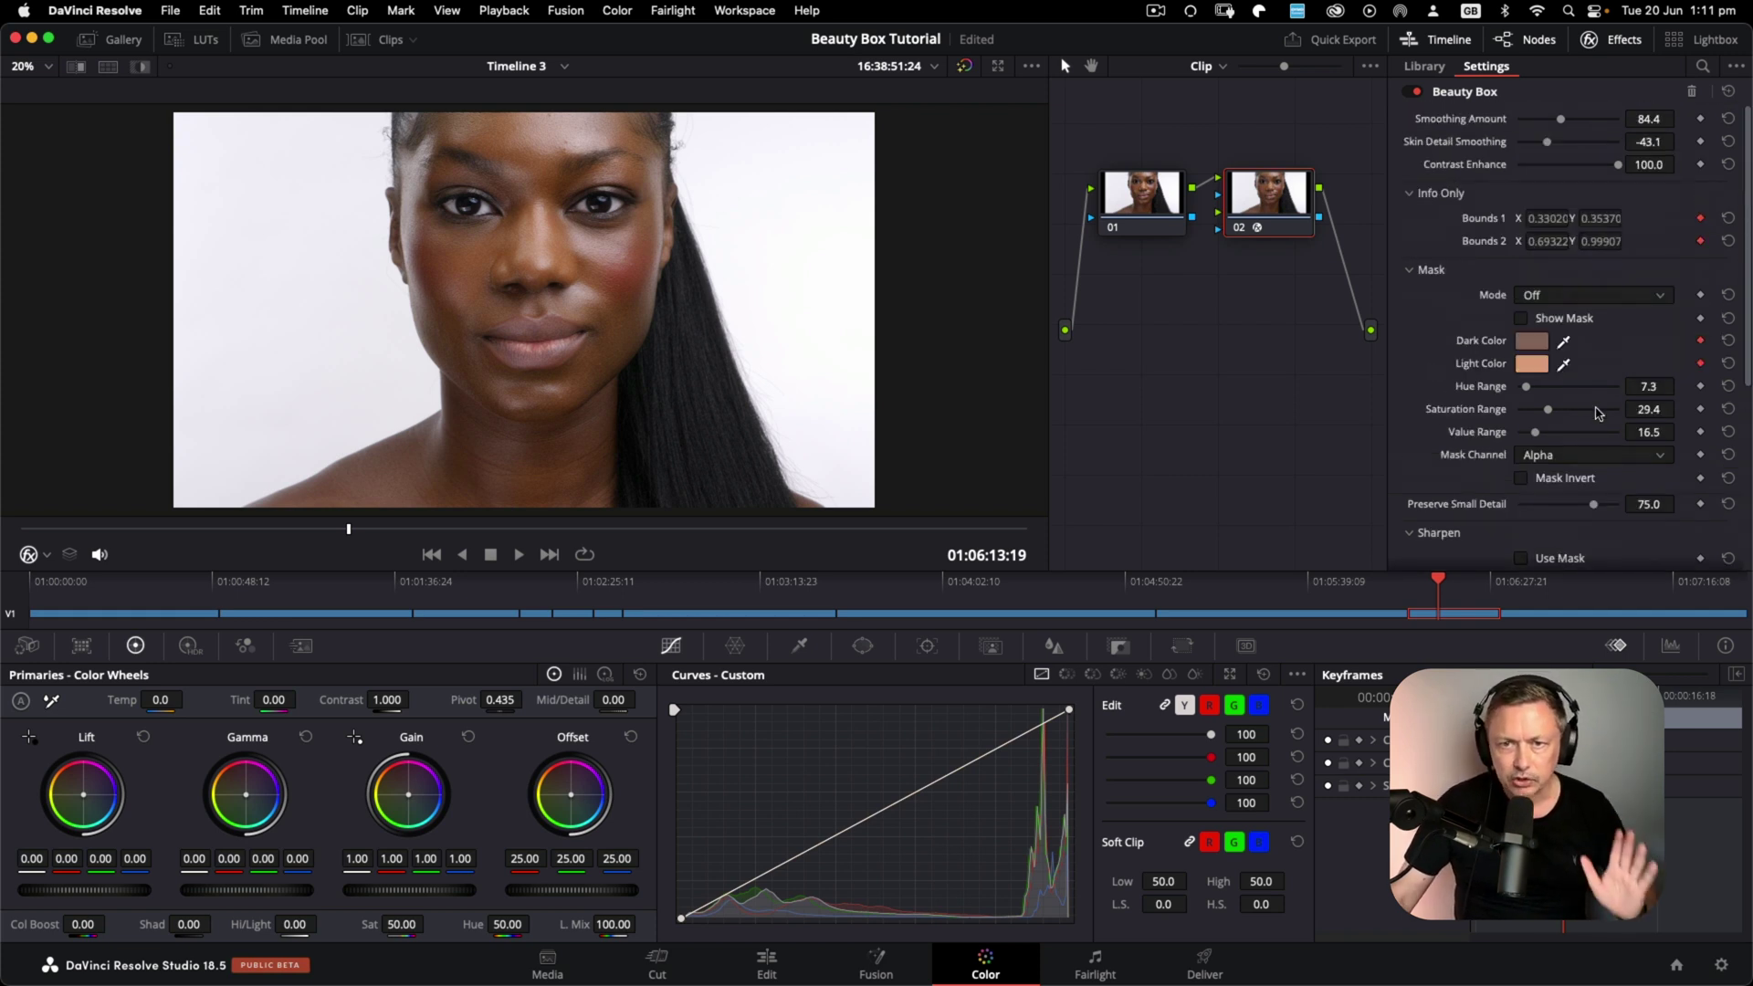
- Drop Preserve Small Detail to 0.0, then bring it back up to 24.8
{"action": "scroll", "coordinate": [1566, 422], "scroll_direction": "down", "scroll_amount": 3}
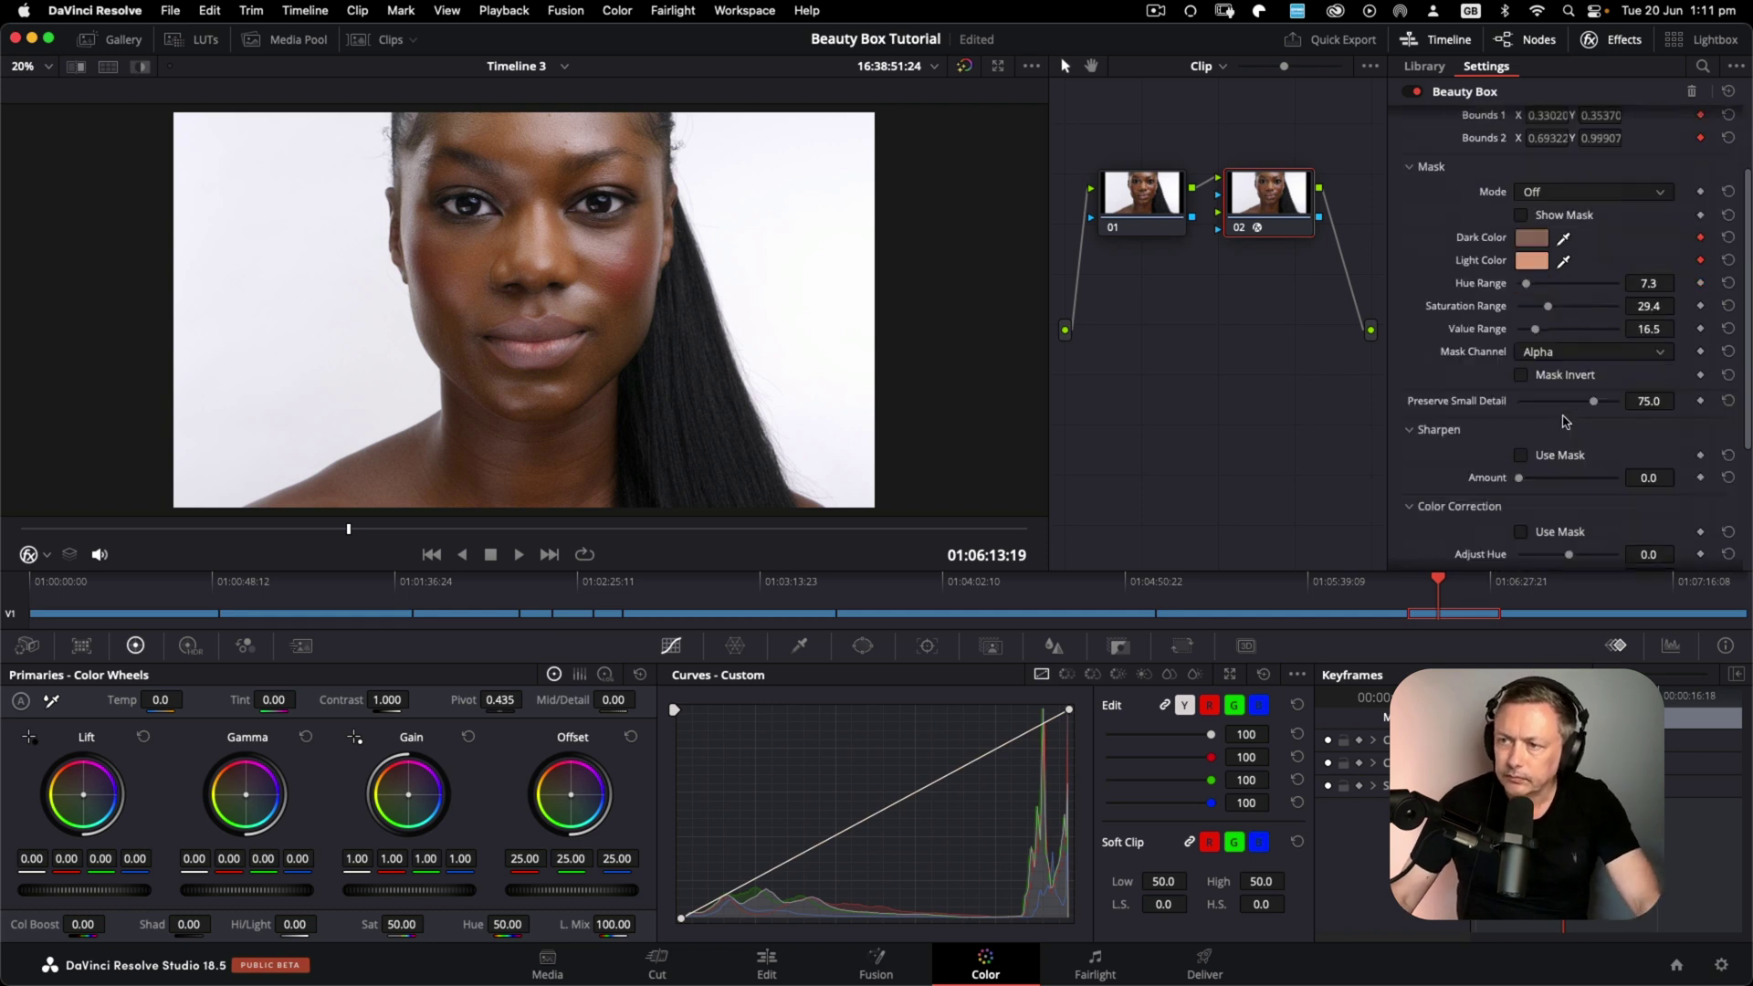
{"action": "scroll", "coordinate": [1566, 419], "scroll_direction": "up", "scroll_amount": 1}
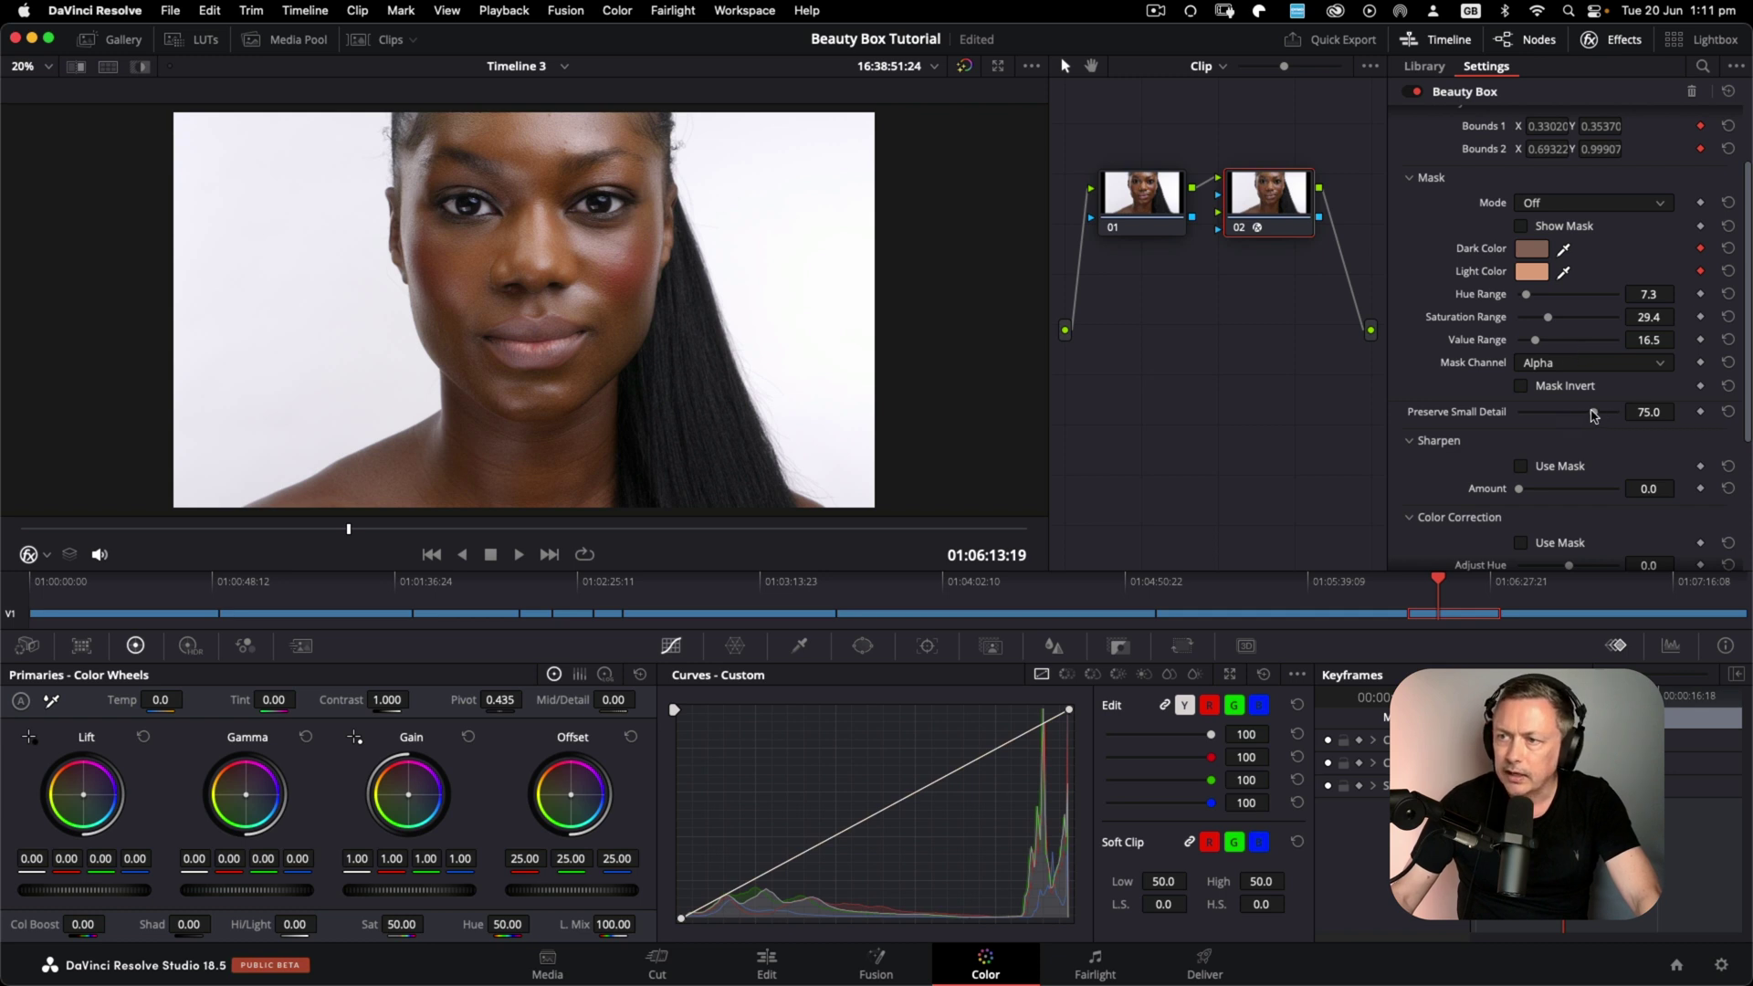
{"action": "left_click_drag", "start_coordinate": [1596, 415], "coordinate": [1499, 425]}
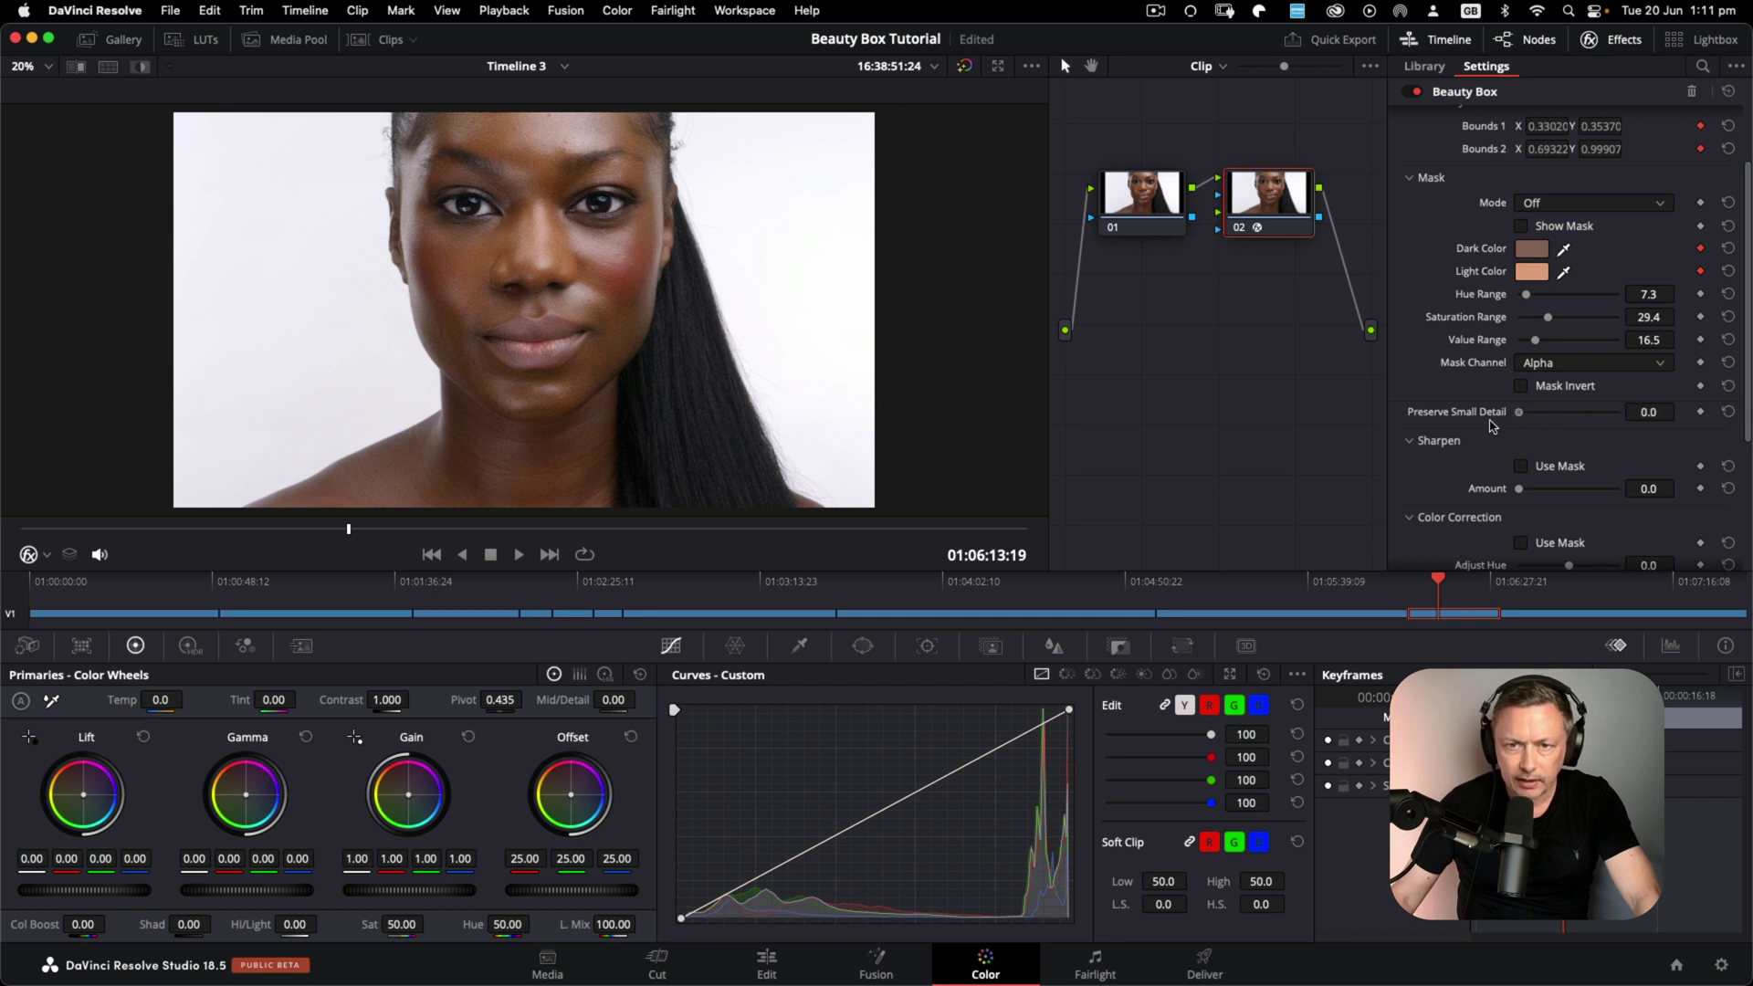
{"action": "scroll", "coordinate": [544, 236], "scroll_direction": "up", "scroll_amount": 2}
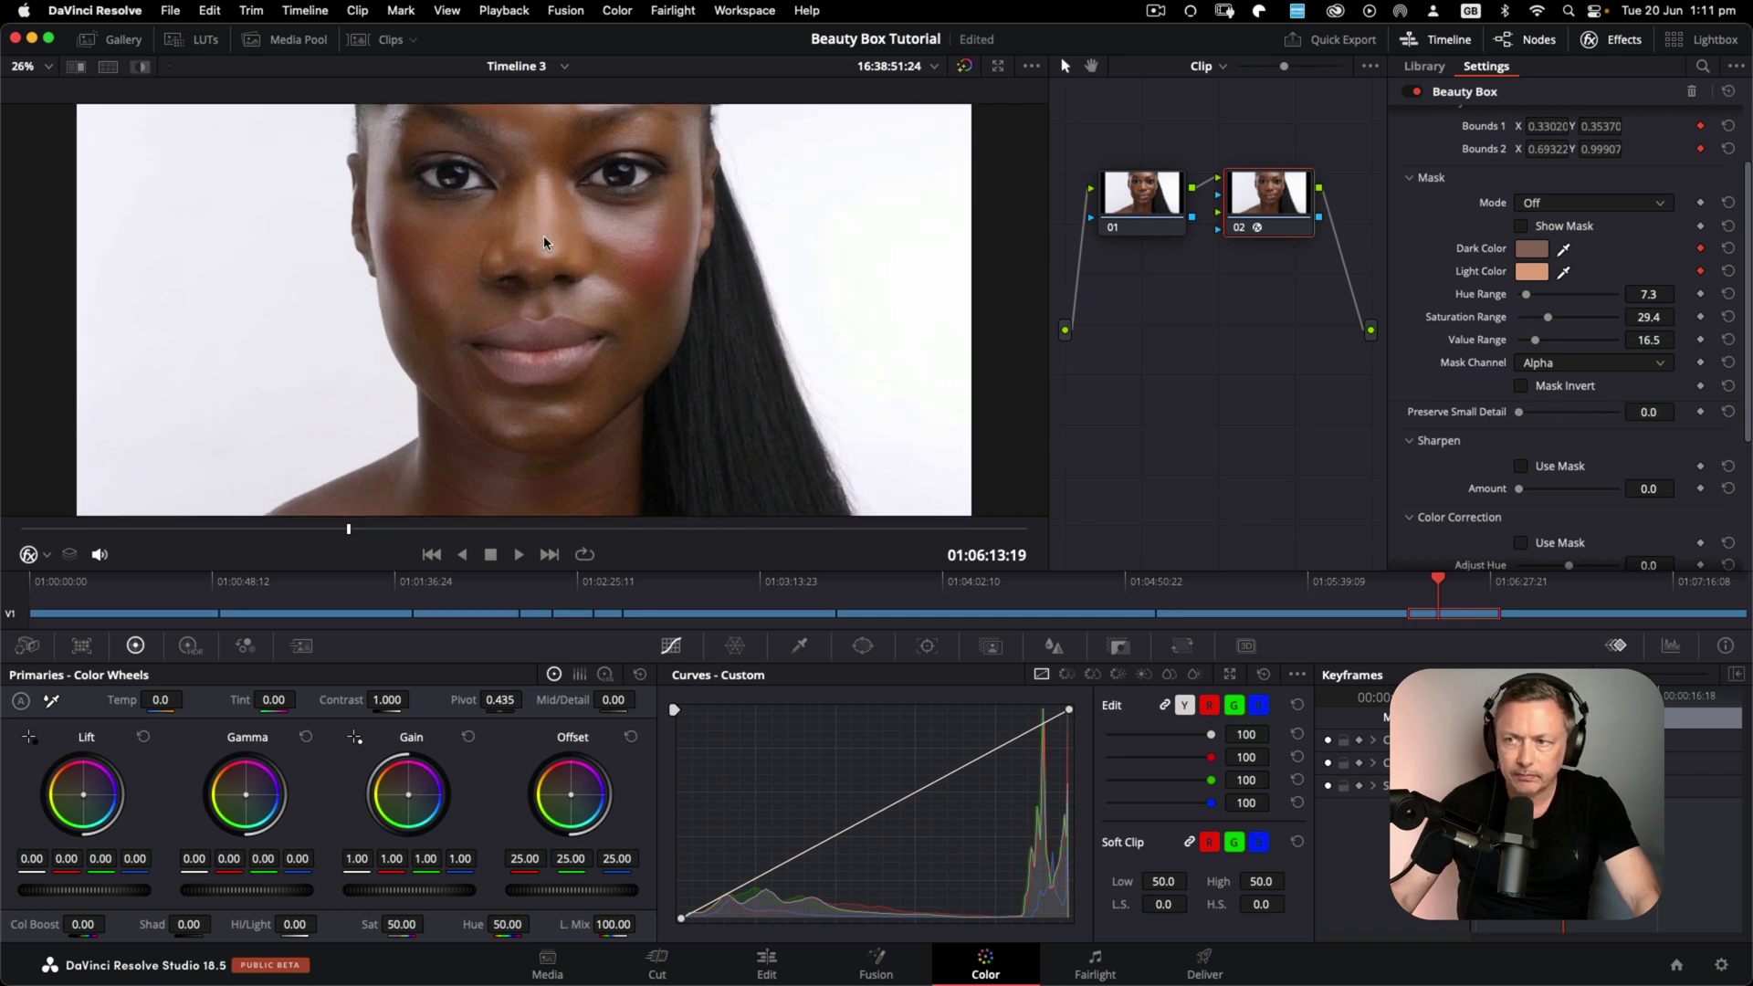
{"action": "scroll", "coordinate": [544, 234], "scroll_direction": "up", "scroll_amount": 5}
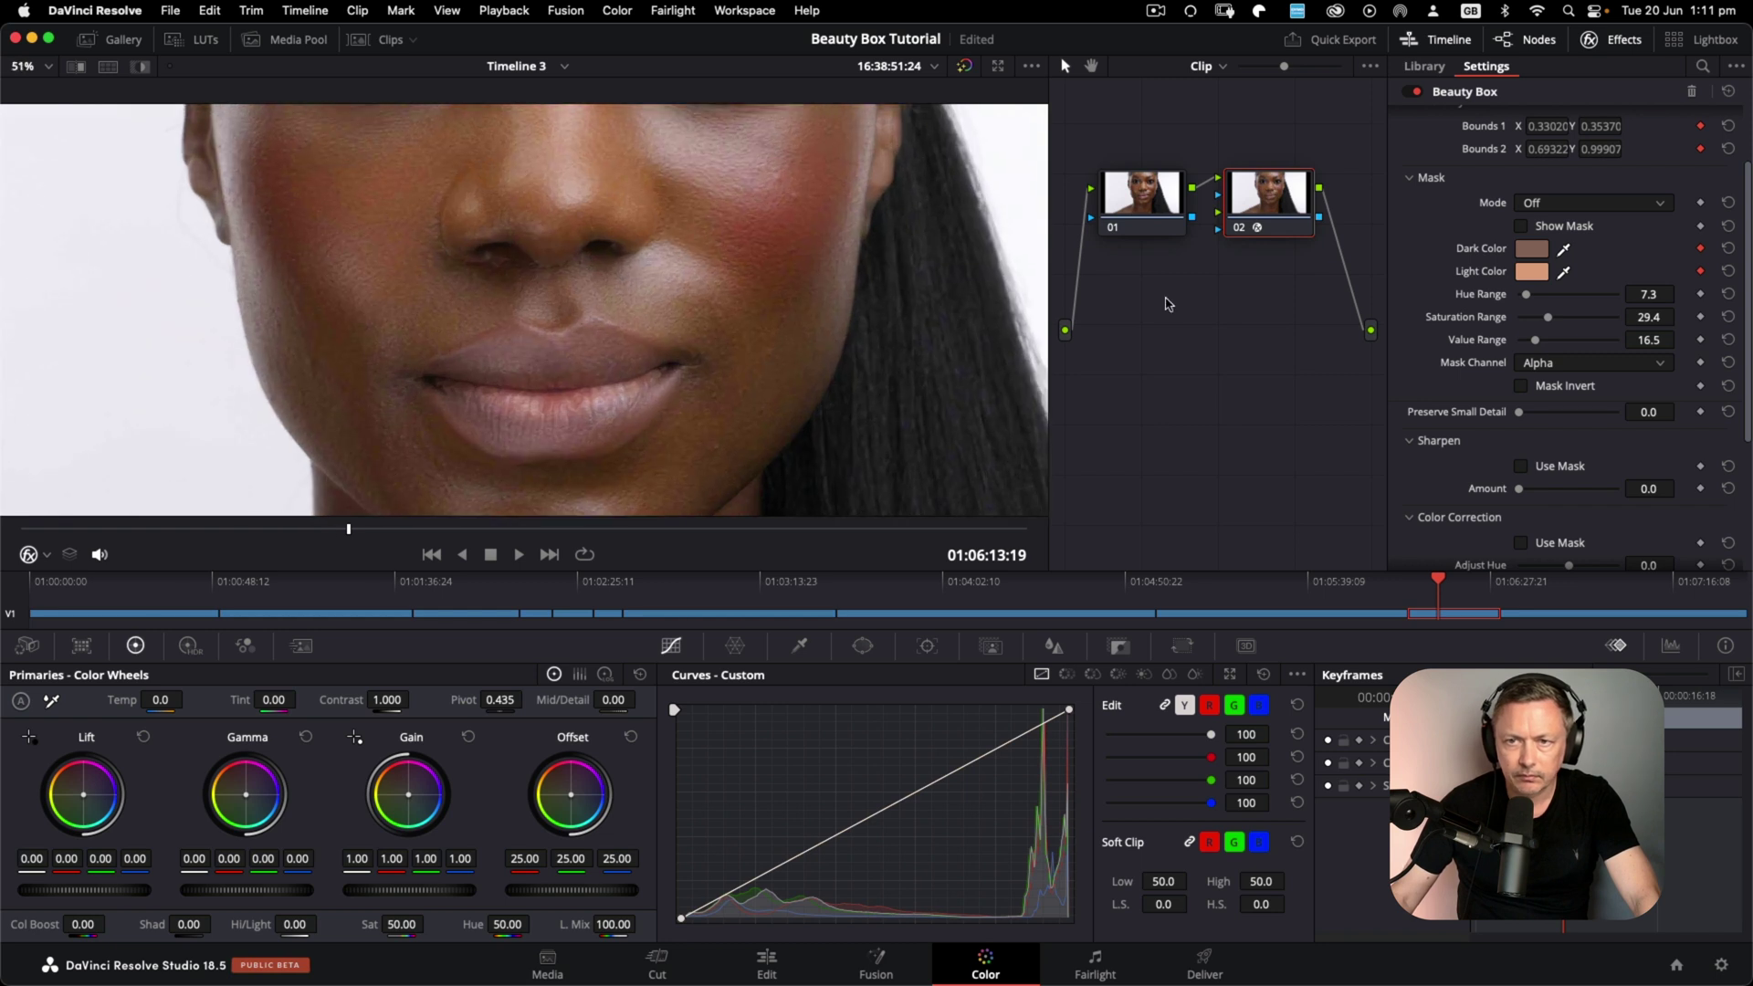
{"action": "mouse_move", "coordinate": [1530, 415]}
{"action": "left_mouse_down"}
{"action": "mouse_move", "coordinate": [1632, 428]}
{"action": "mouse_move", "coordinate": [1415, 429]}
{"action": "mouse_move", "coordinate": [1586, 436]}
{"action": "mouse_move", "coordinate": [1543, 437]}
{"action": "left_mouse_up"}
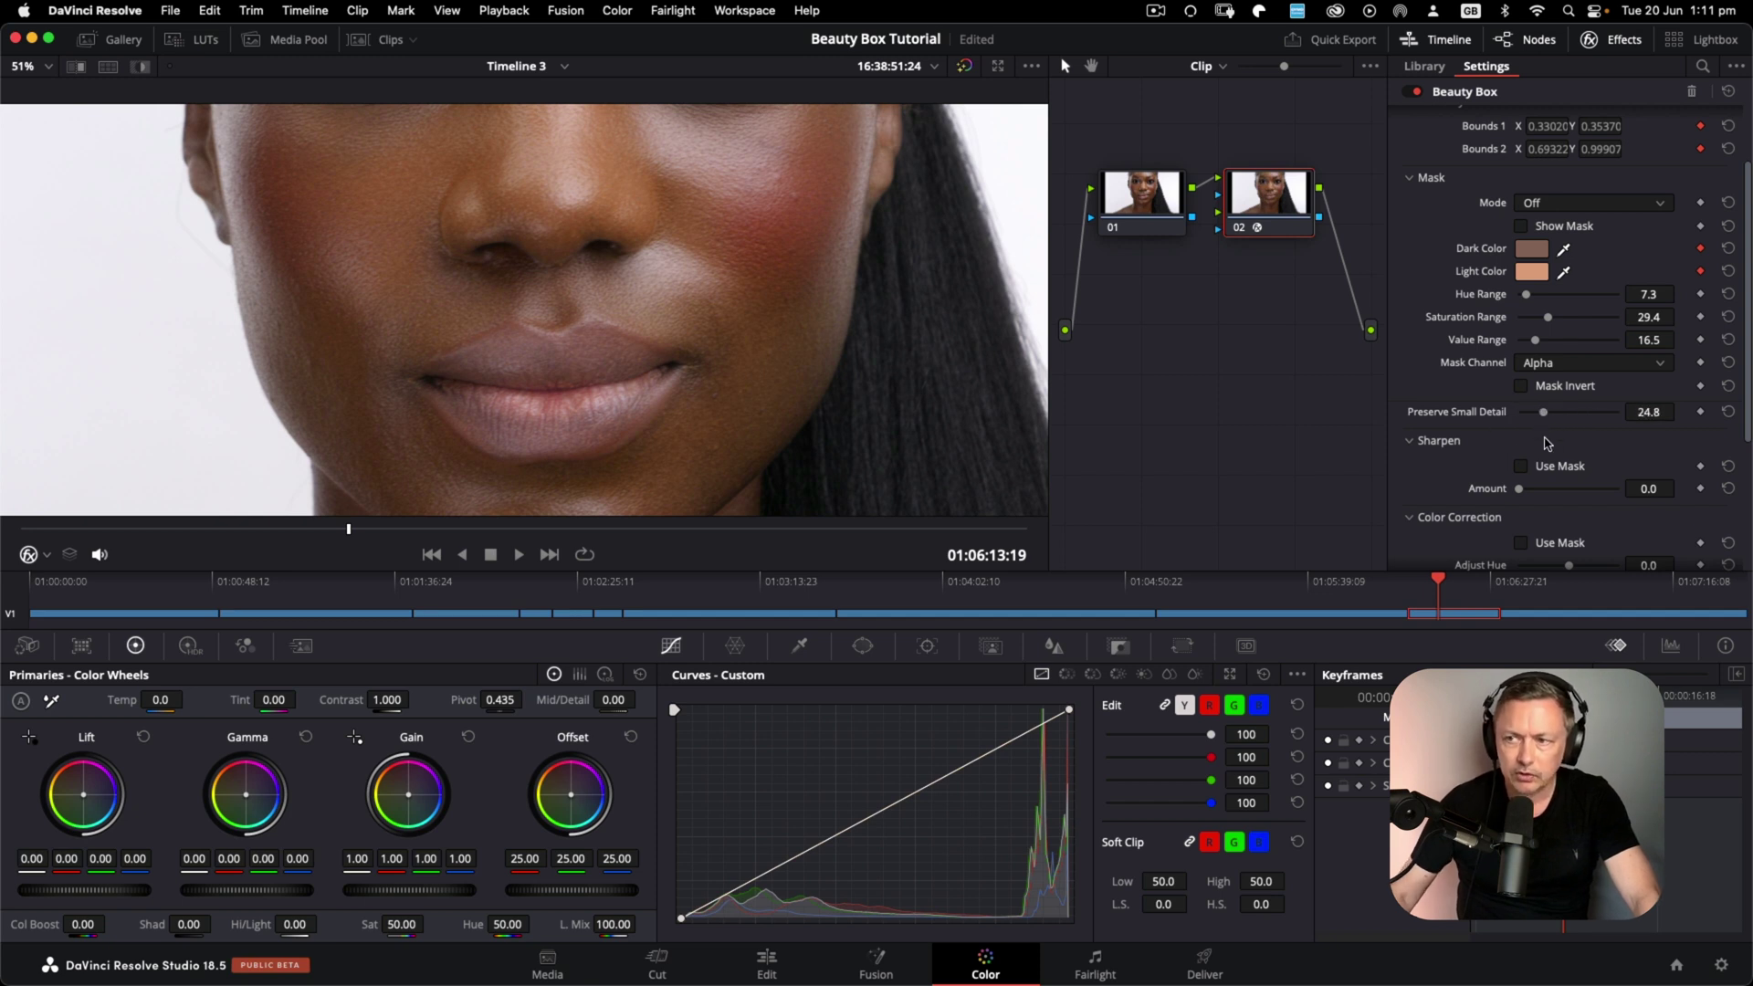
{"action": "scroll", "coordinate": [1547, 444], "scroll_direction": "down", "scroll_amount": 3}
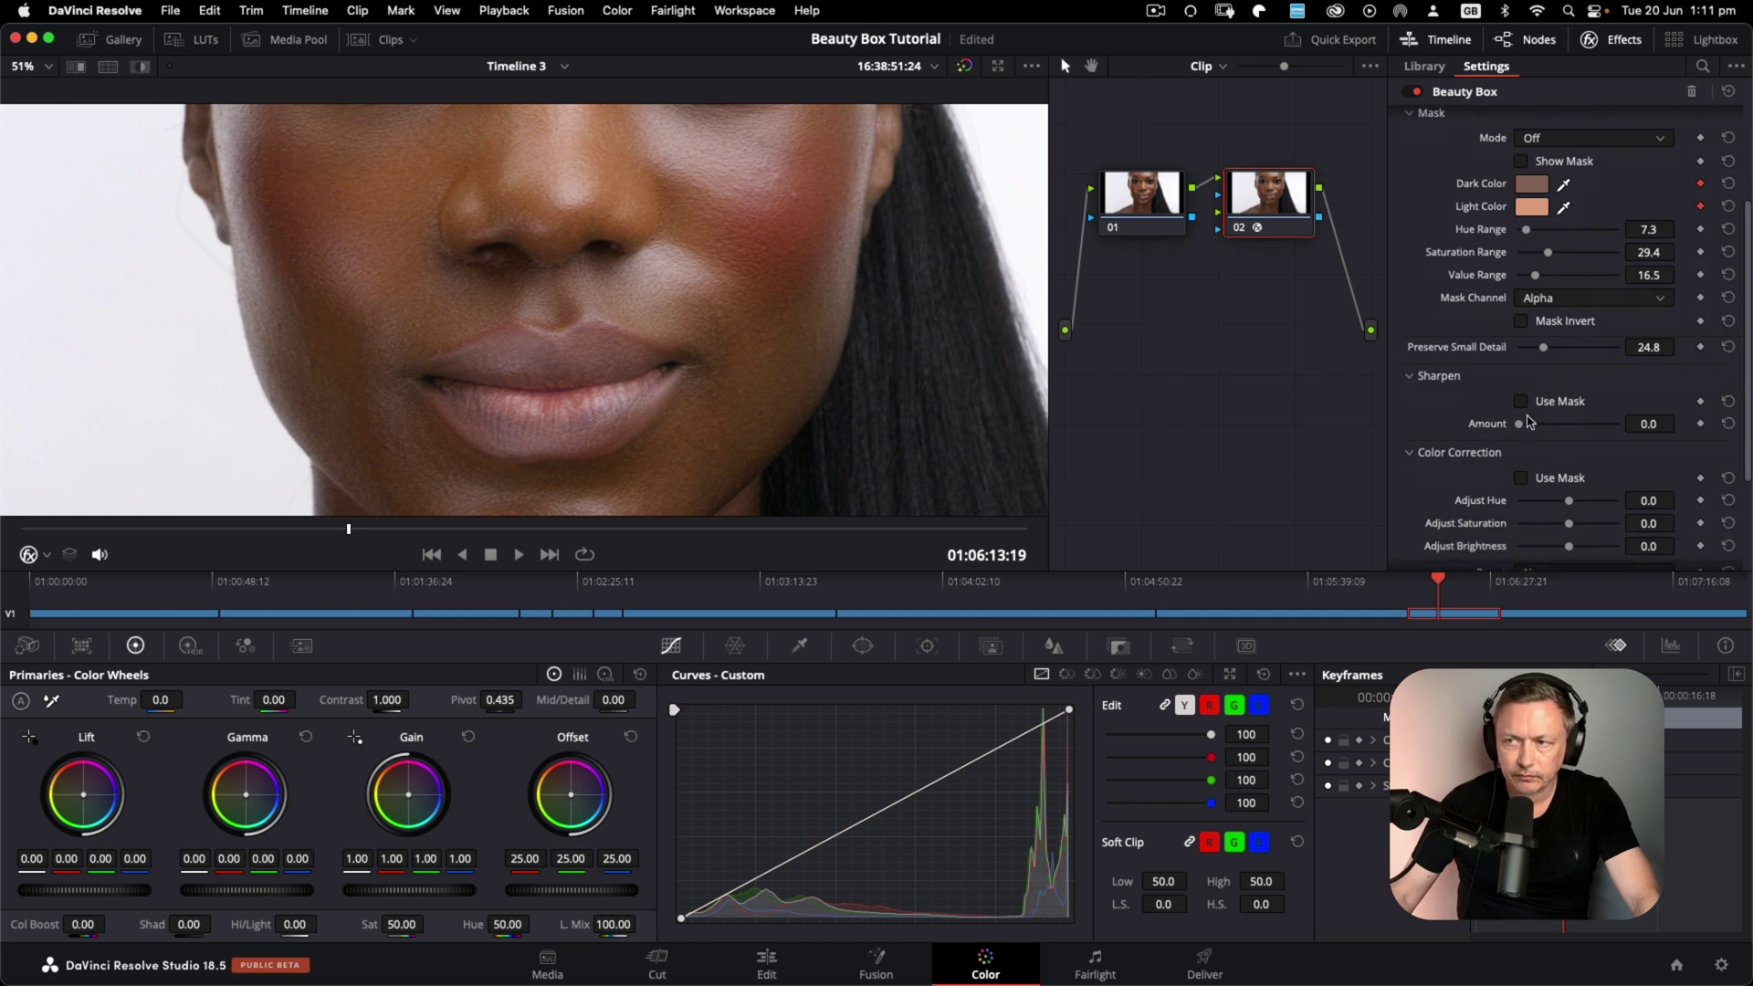
- Set node 02's Beauty Box Sharpen Amount to 8.3 and bring Shine Removal into view
{"action": "mouse_move", "coordinate": [1519, 424]}
{"action": "left_mouse_down"}
{"action": "mouse_move", "coordinate": [1587, 429]}
{"action": "mouse_move", "coordinate": [1509, 439]}
{"action": "mouse_move", "coordinate": [1522, 435]}
{"action": "left_mouse_up"}
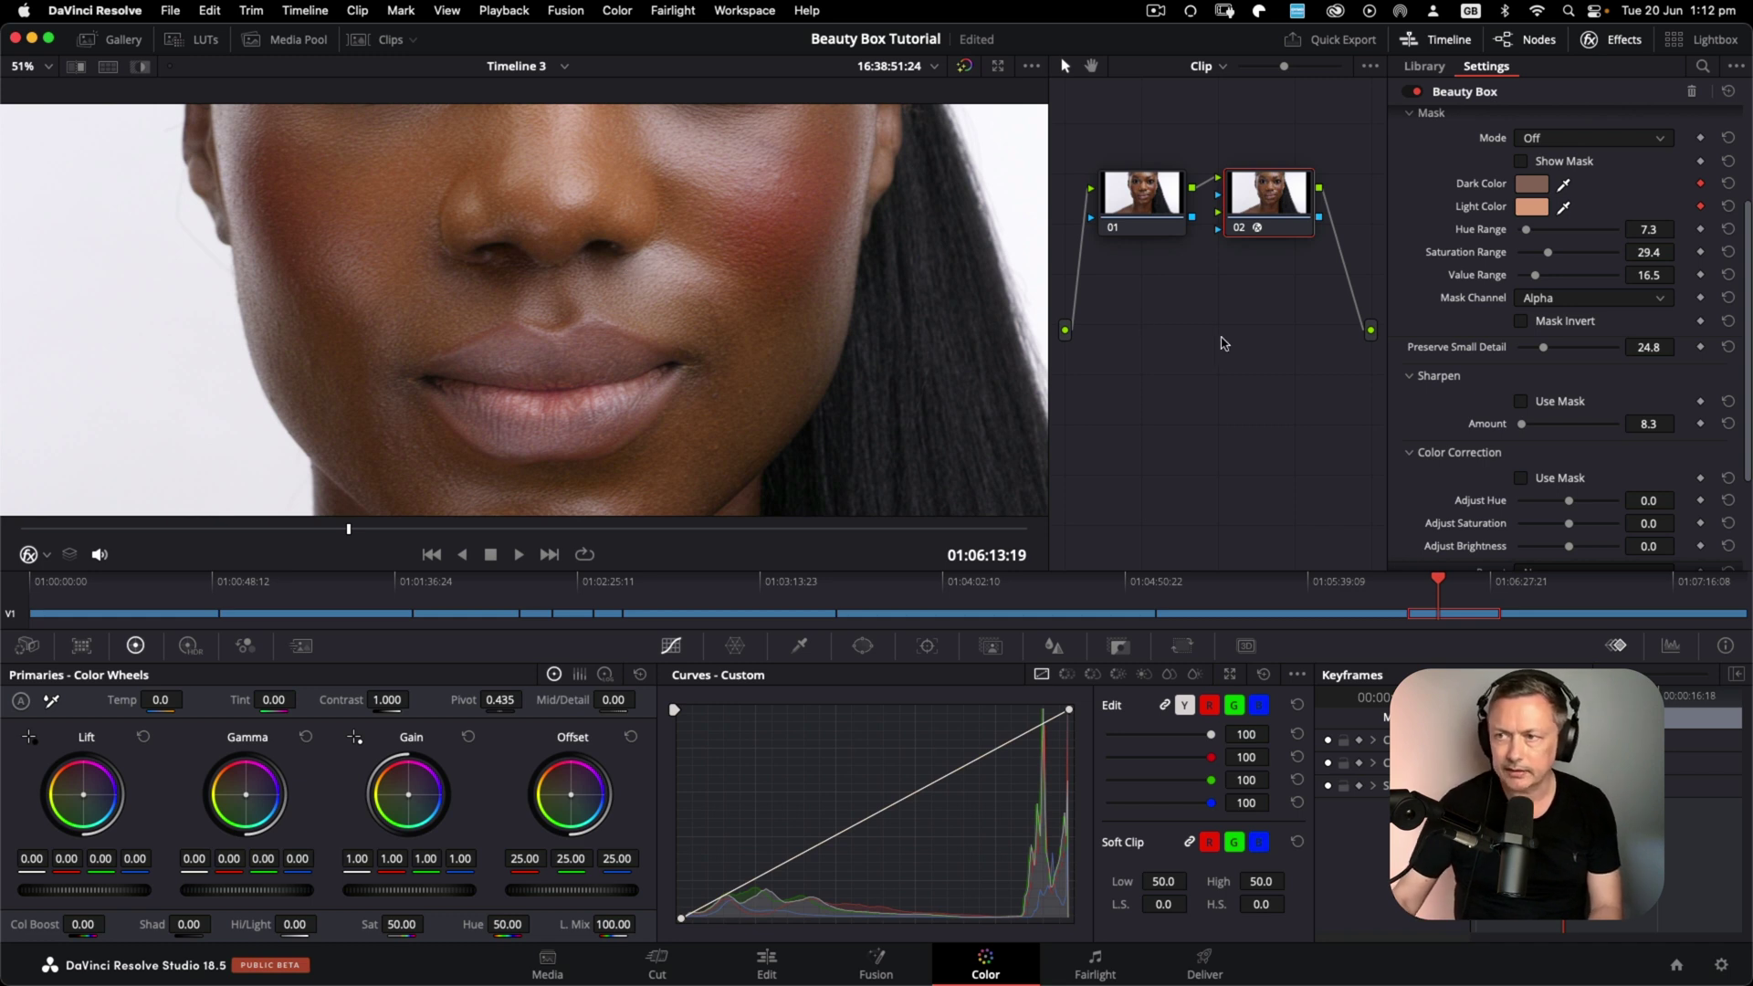
{"action": "scroll", "coordinate": [1442, 347], "scroll_direction": "up", "scroll_amount": 3}
{"action": "scroll", "coordinate": [1442, 347], "scroll_direction": "down", "scroll_amount": 5}
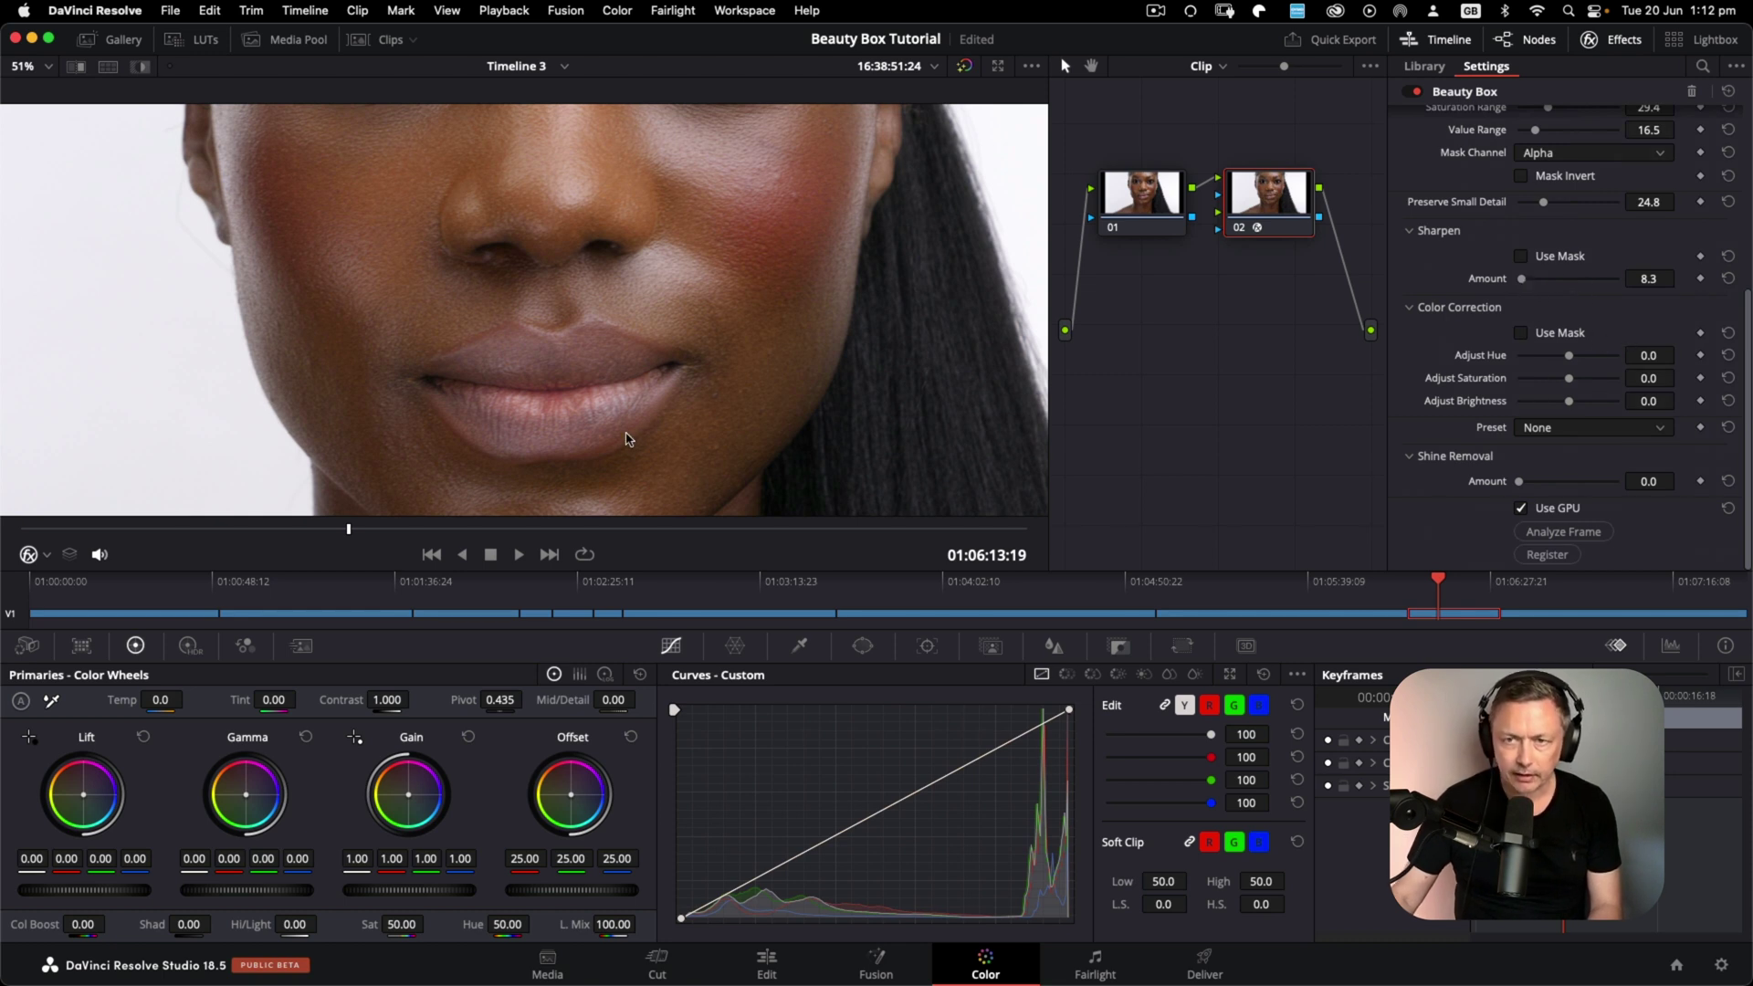
{"action": "scroll", "coordinate": [630, 438], "scroll_direction": "down", "scroll_amount": 5}
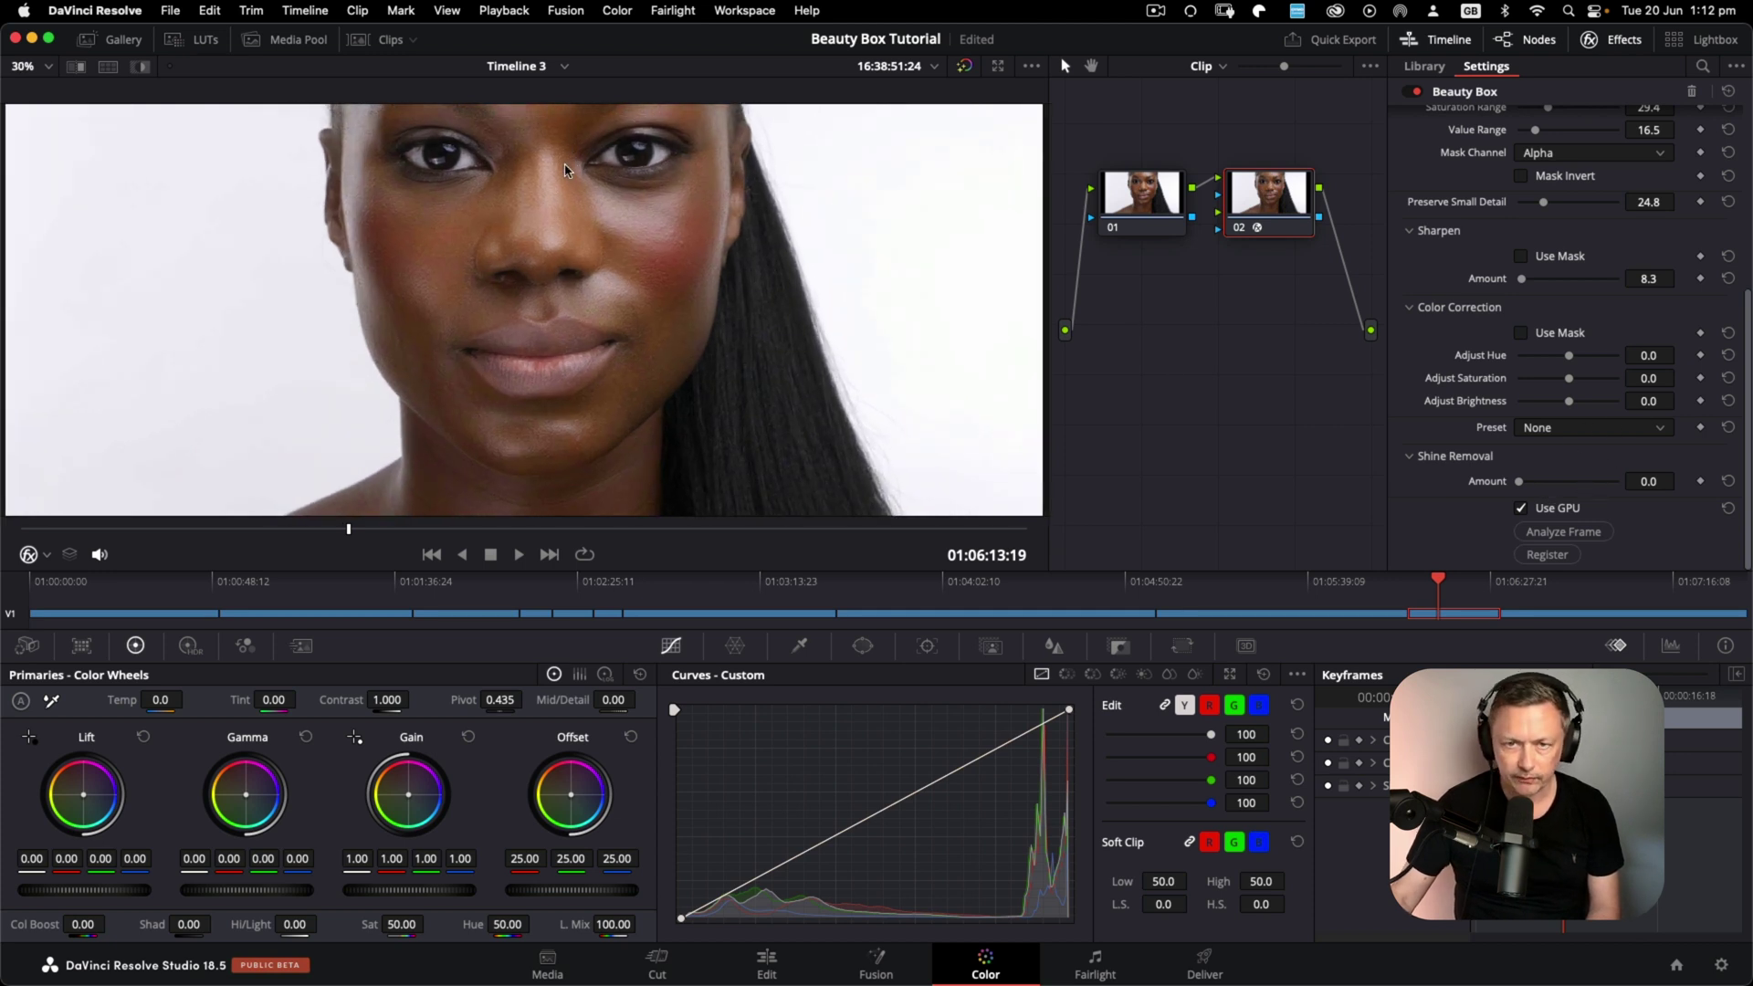
- Raise Beauty Box Shine Removal Amount from 0 to 100
{"action": "scroll", "coordinate": [564, 169], "scroll_direction": "down", "scroll_amount": 2}
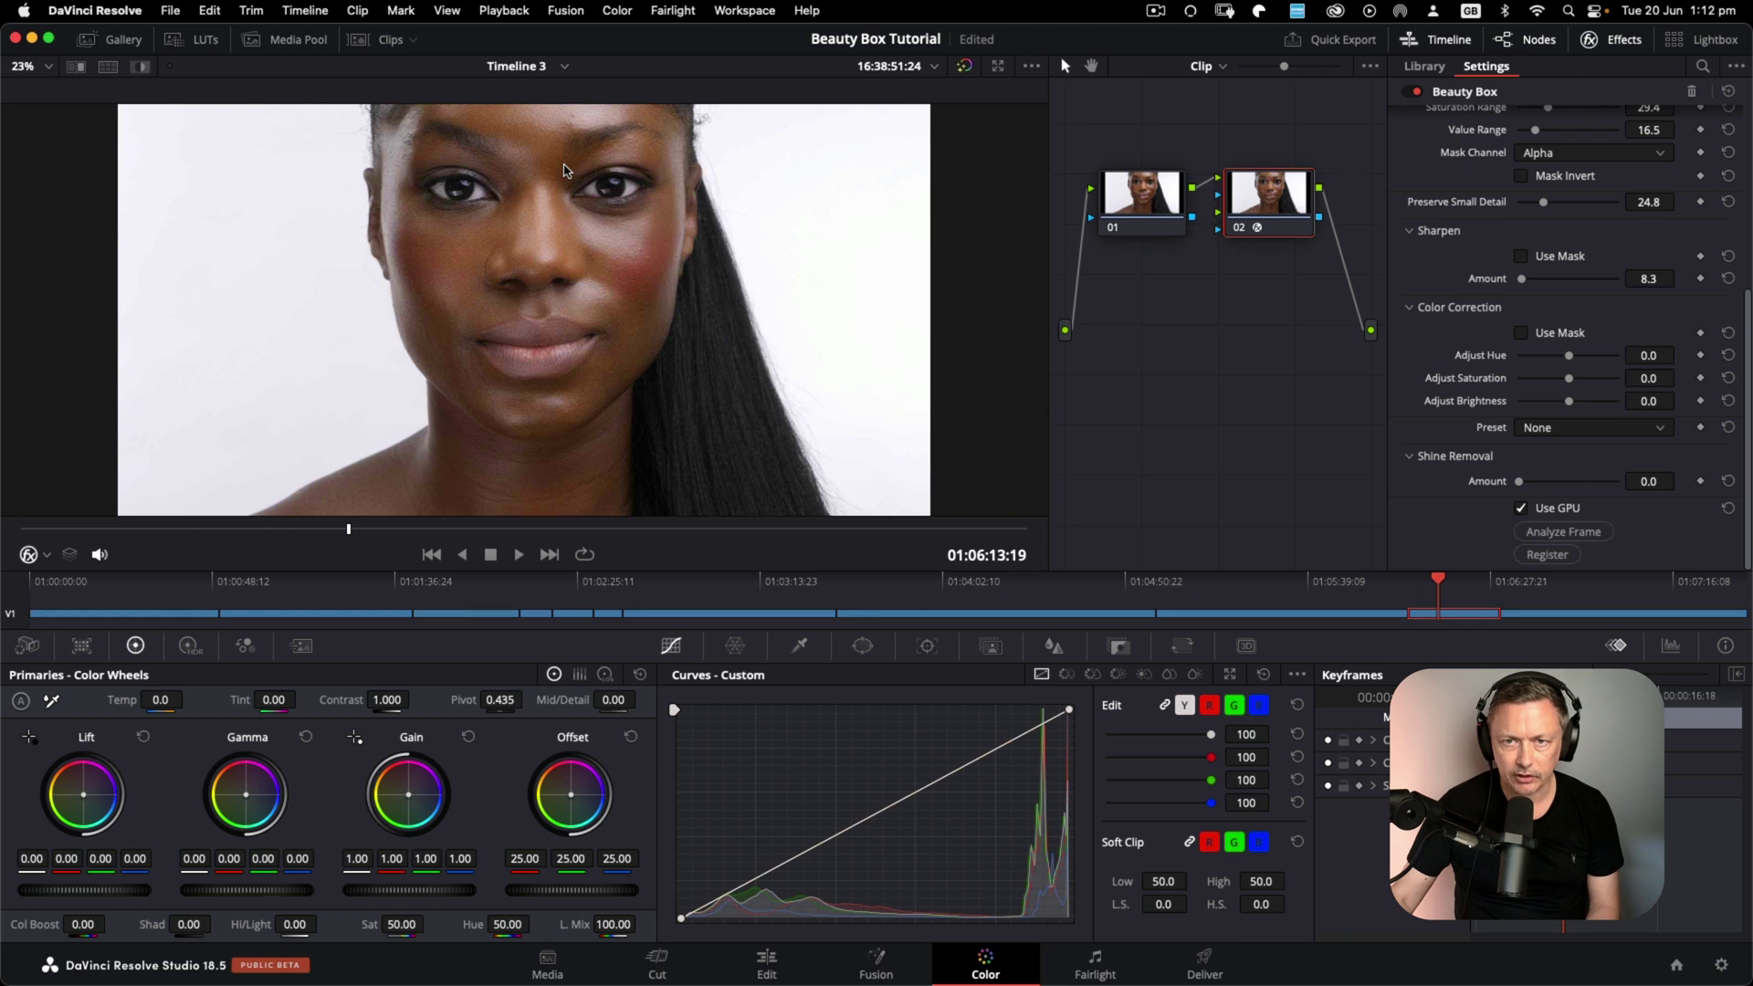
{"action": "scroll", "coordinate": [584, 214], "scroll_direction": "up", "scroll_amount": 1}
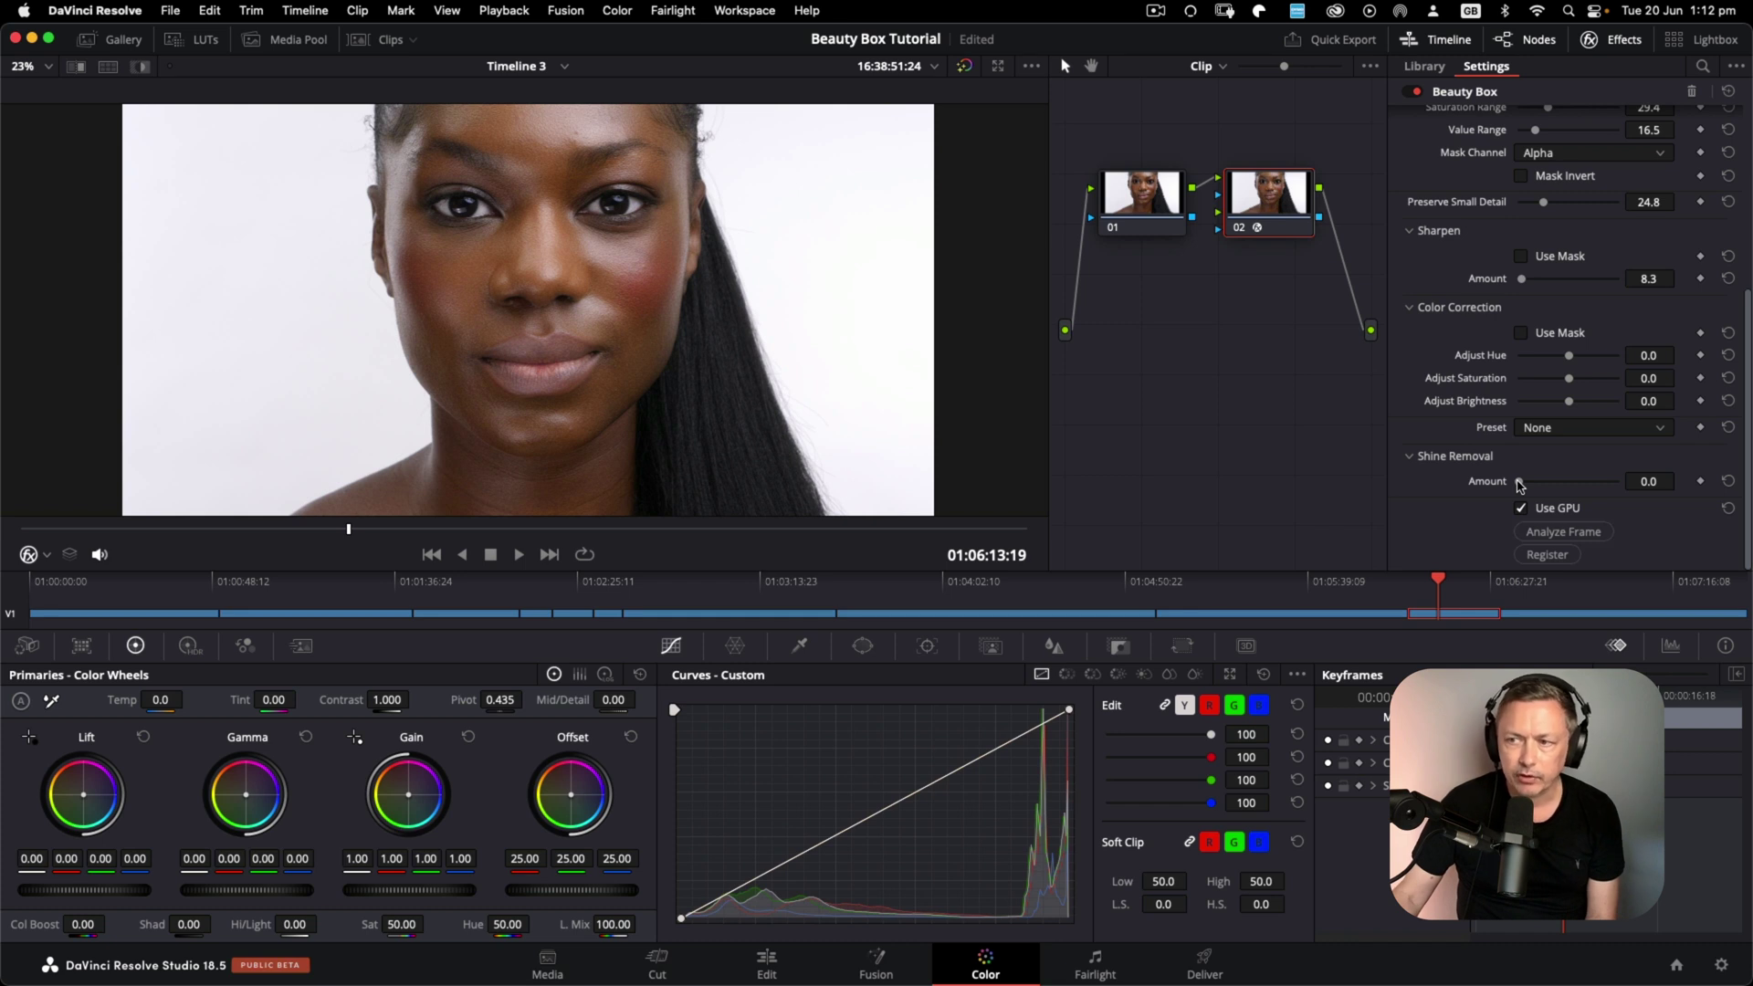
{"action": "left_click_drag", "start_coordinate": [1520, 484], "coordinate": [1656, 498]}
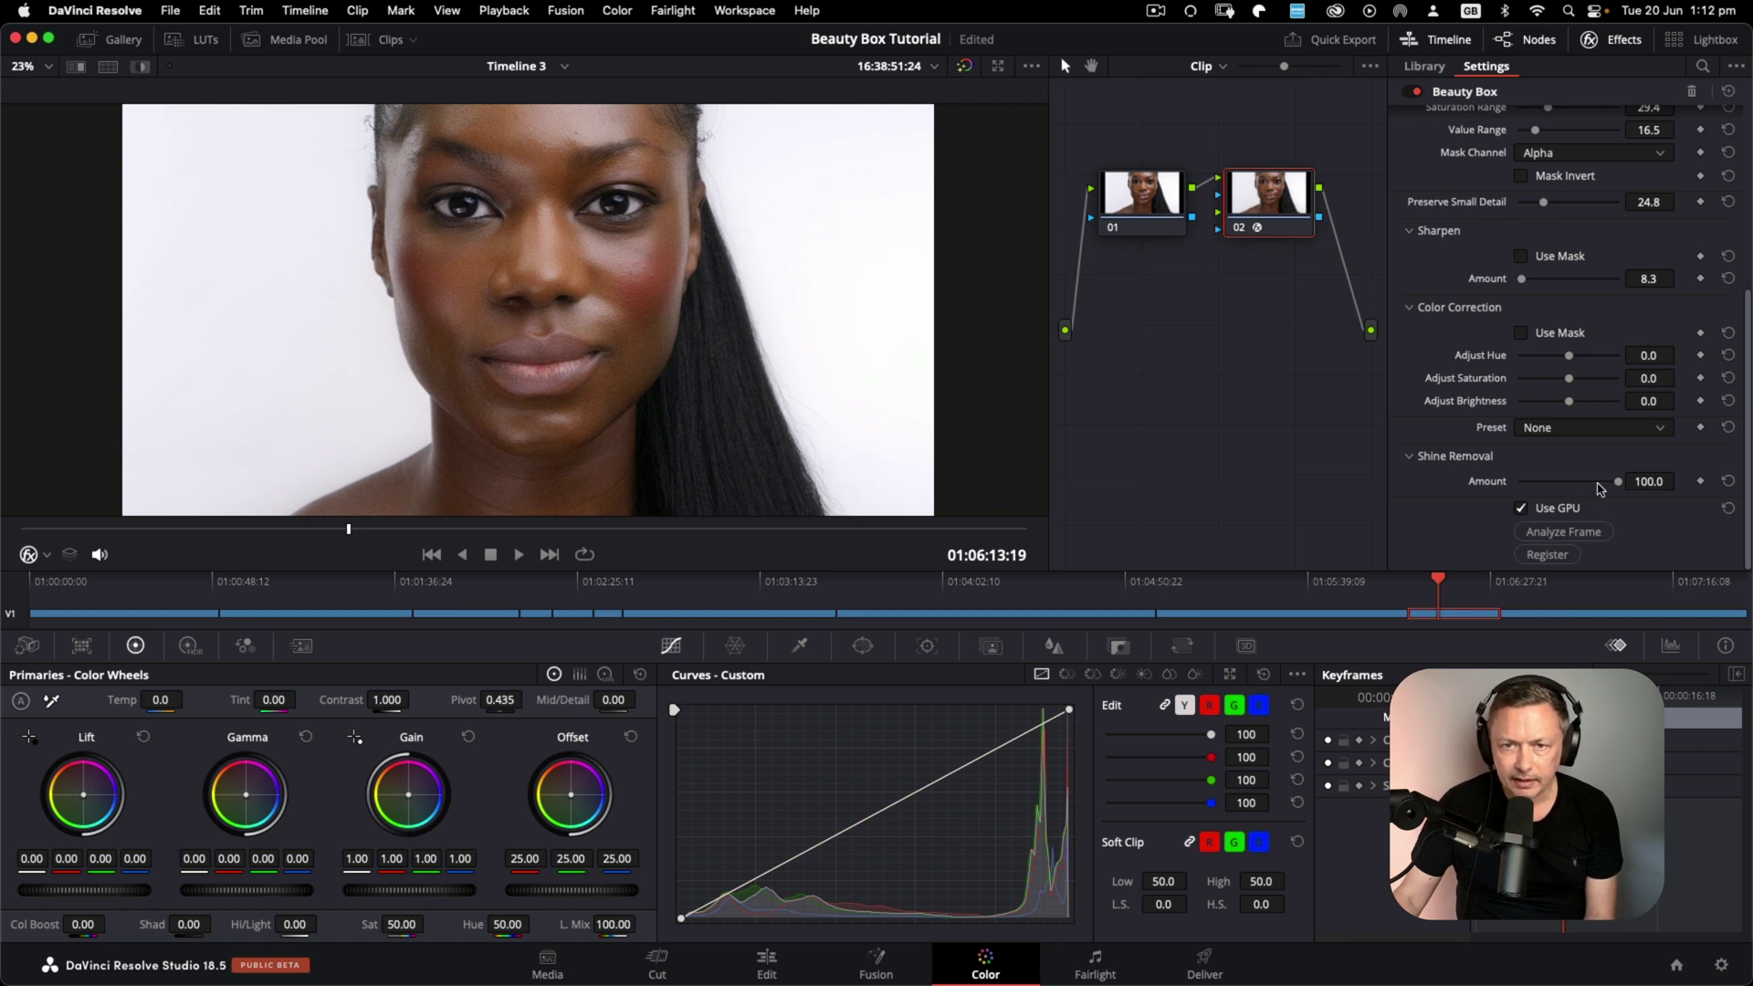
- Compare the face with and without shine removal, keep it at 100, then bypass node 02
{"action": "left_click", "coordinate": [1728, 481]}
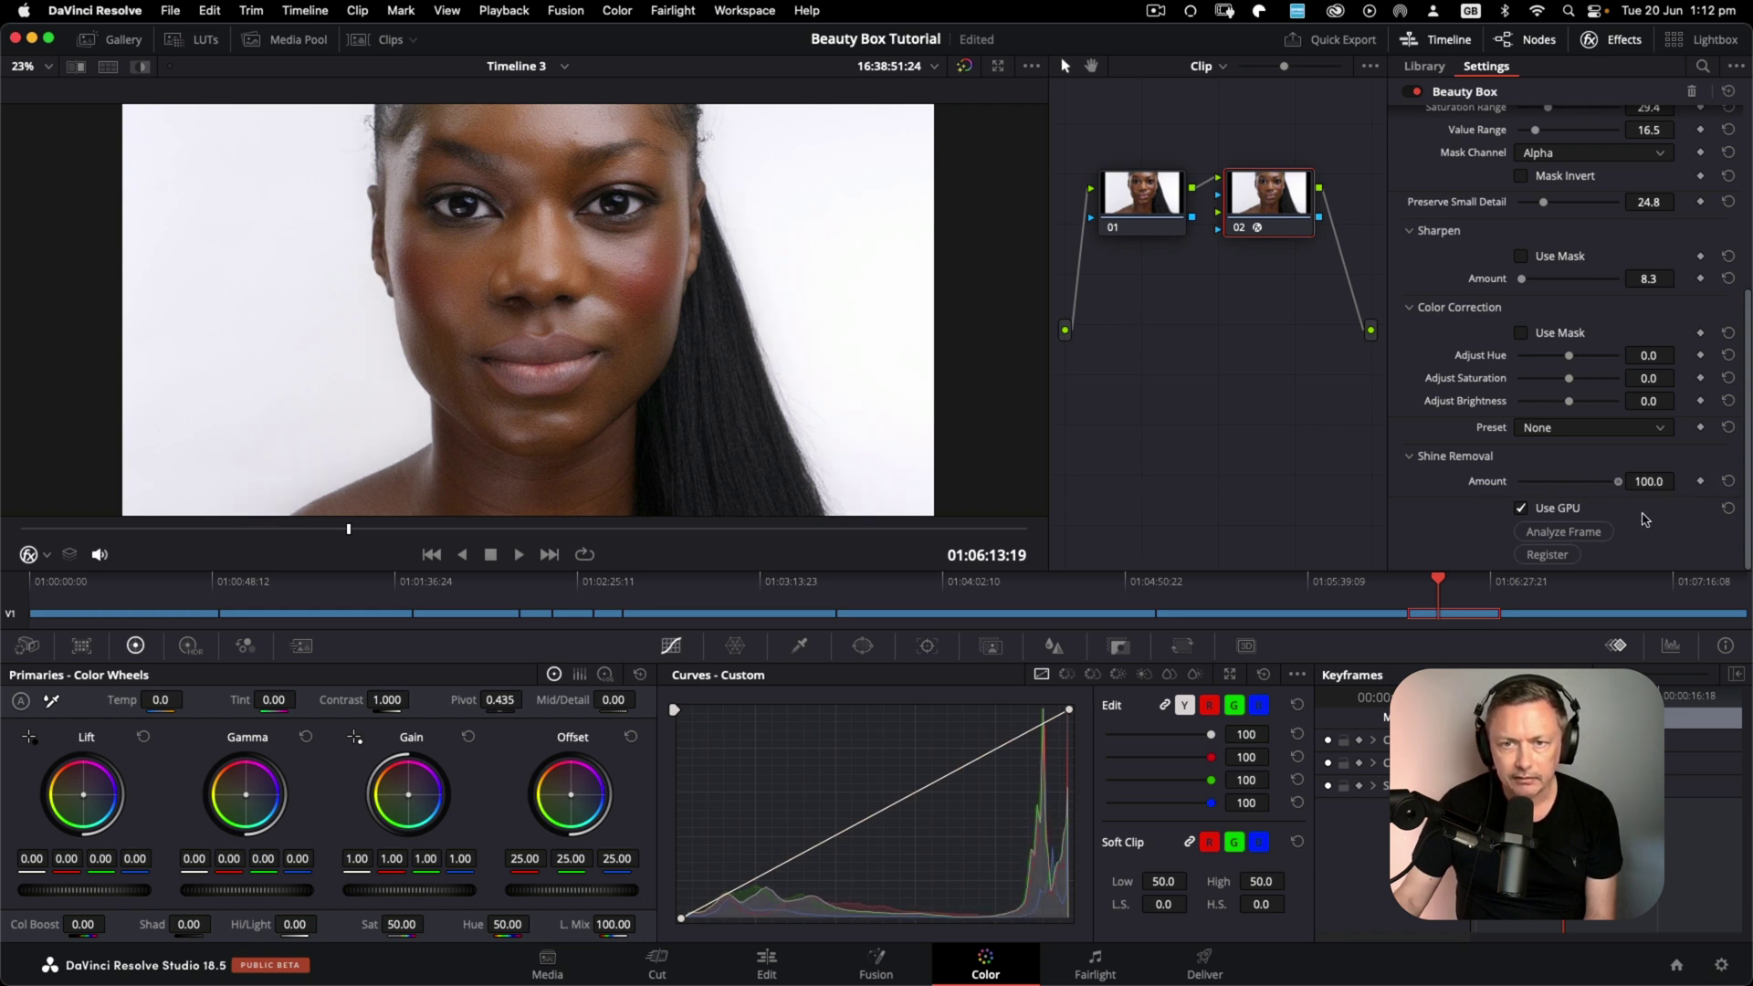
{"action": "key", "text": "super+z"}
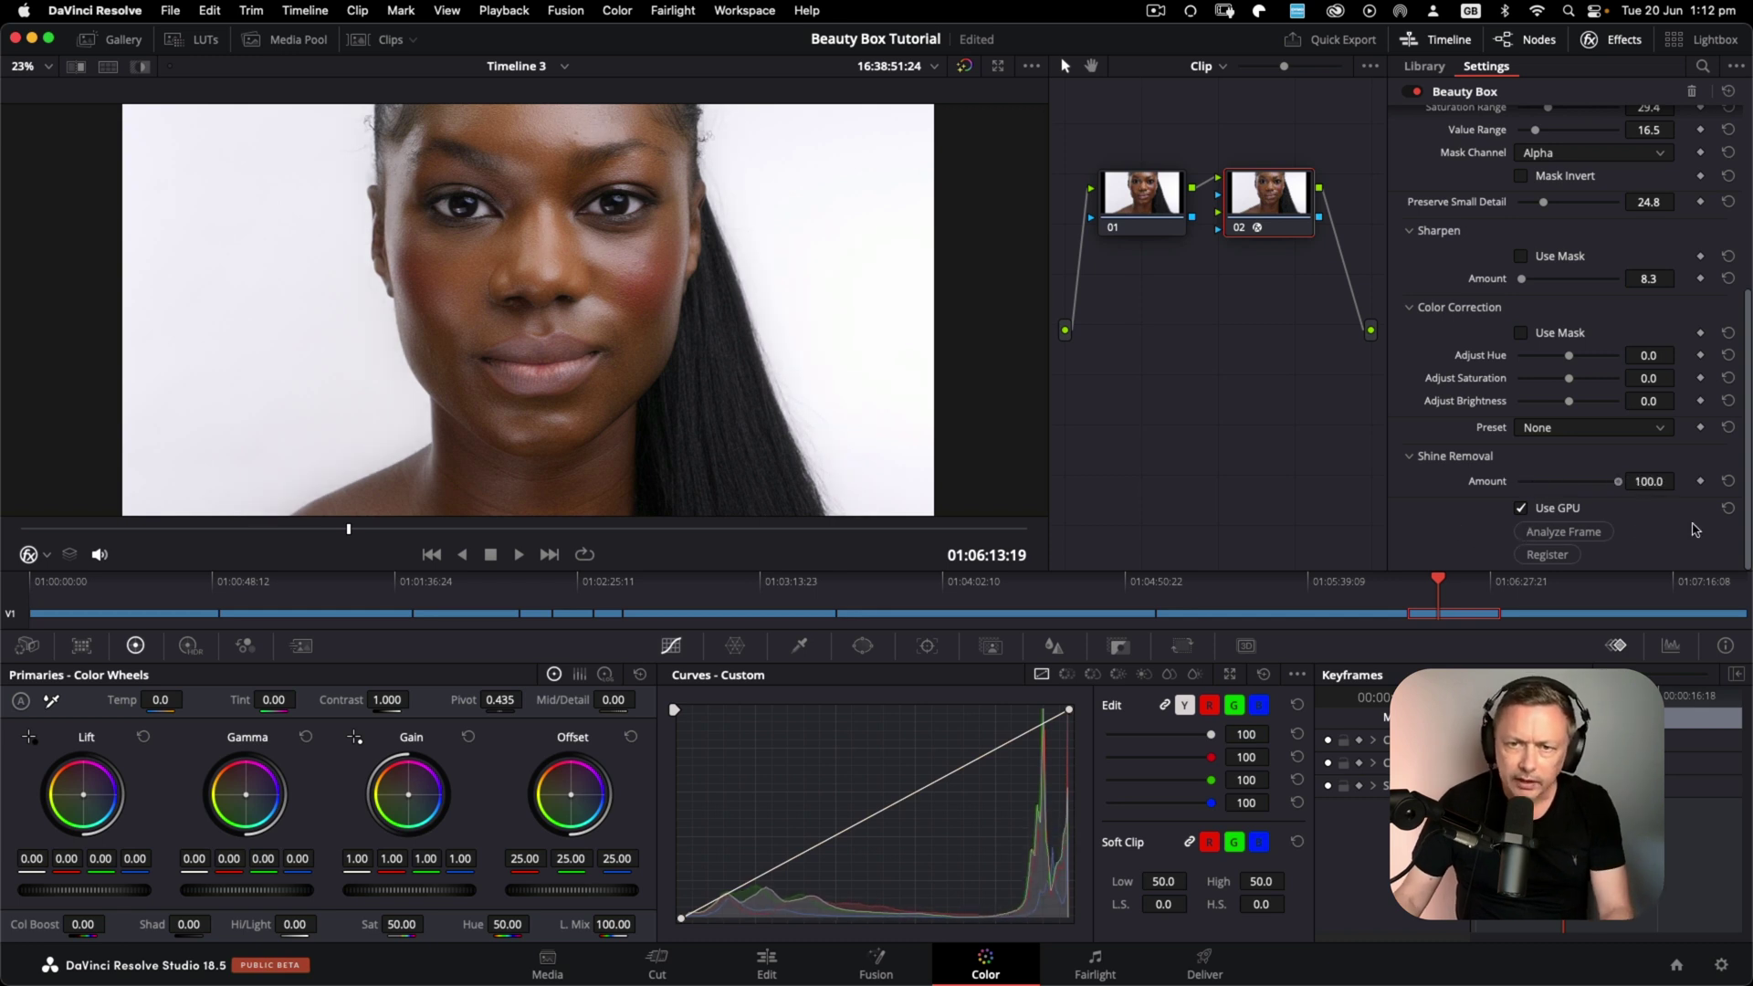
{"action": "key", "text": "super+shift+z"}
{"action": "key", "text": "super+z"}
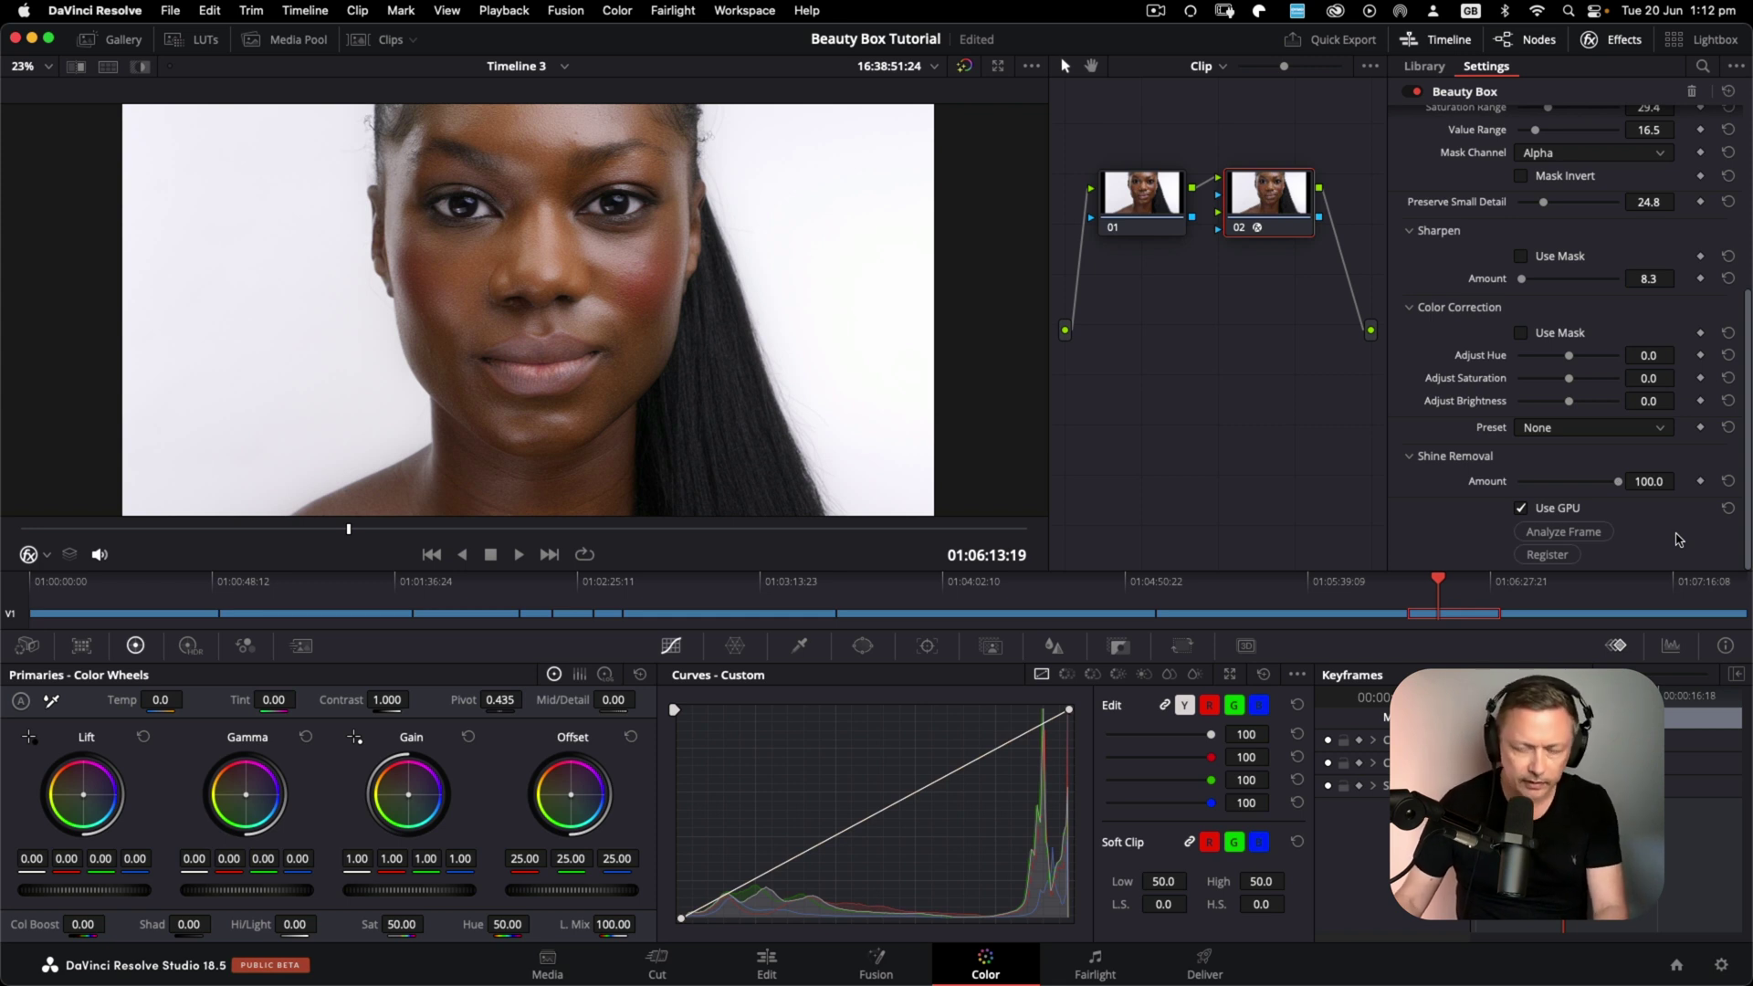
{"action": "key", "text": "super+d"}
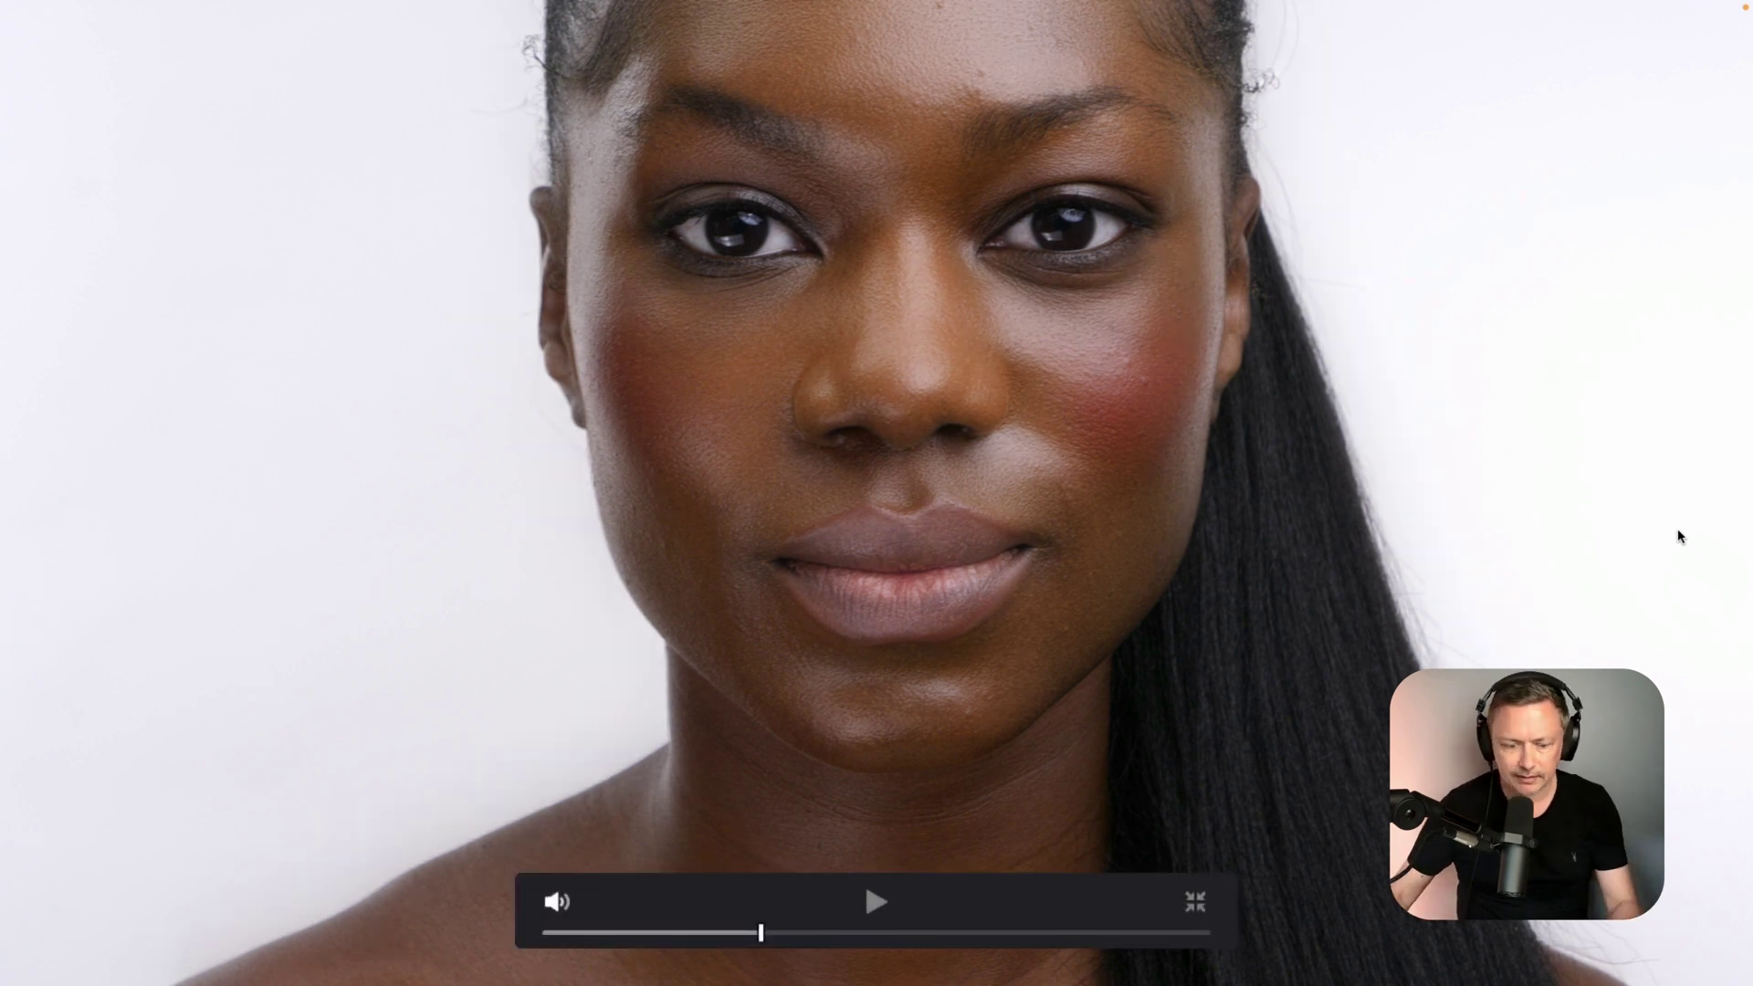
- Exit full screen, re-analyze the frame's skin tones, then briefly bypass and re-enable node 02
{"action": "key", "text": "super+f"}
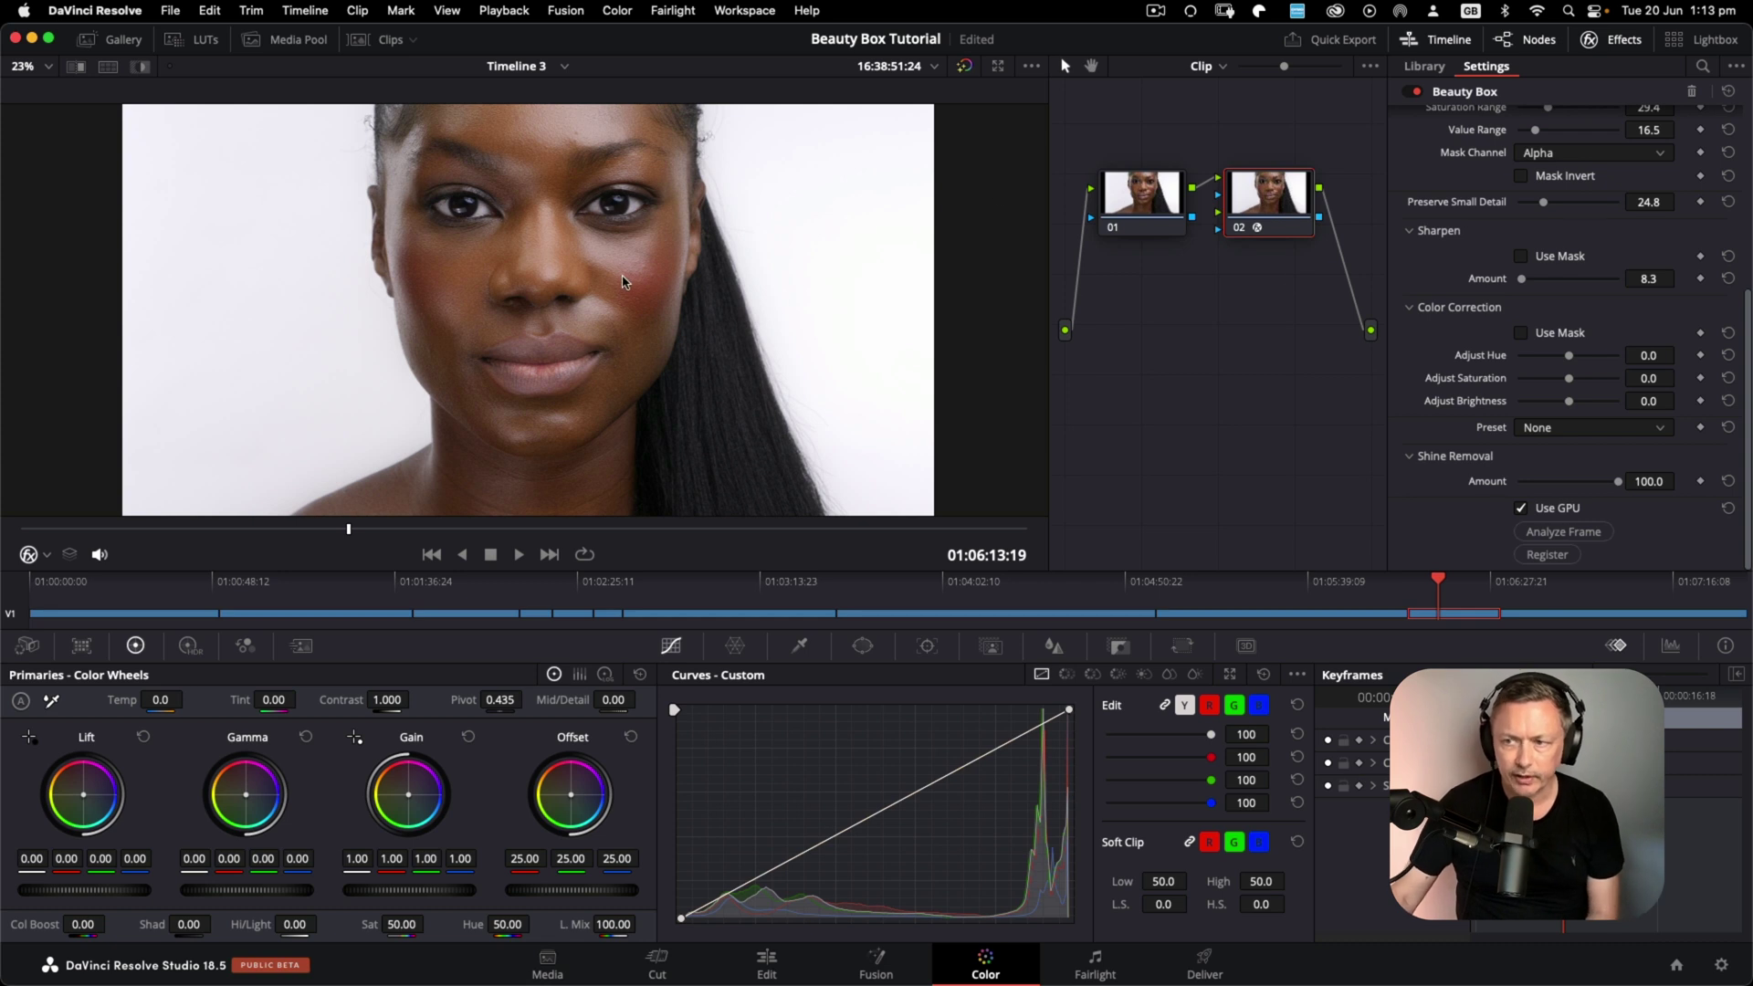
{"action": "left_click", "coordinate": [1554, 533]}
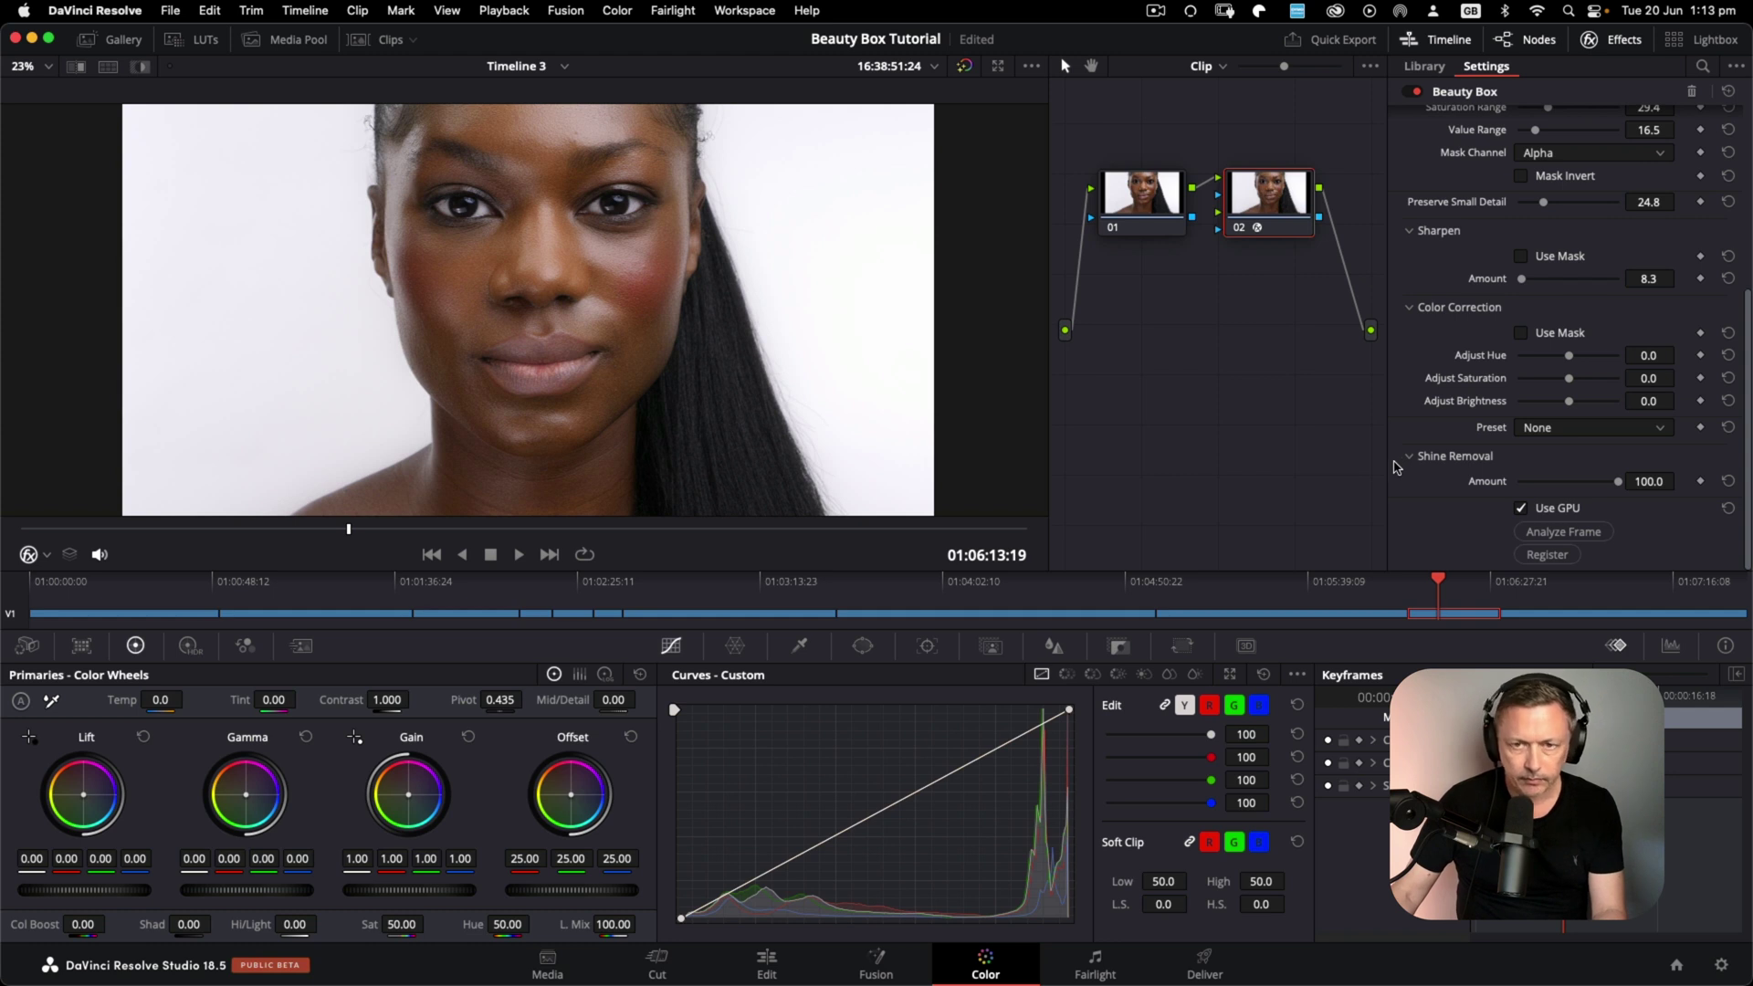
{"action": "key", "text": "super+d"}
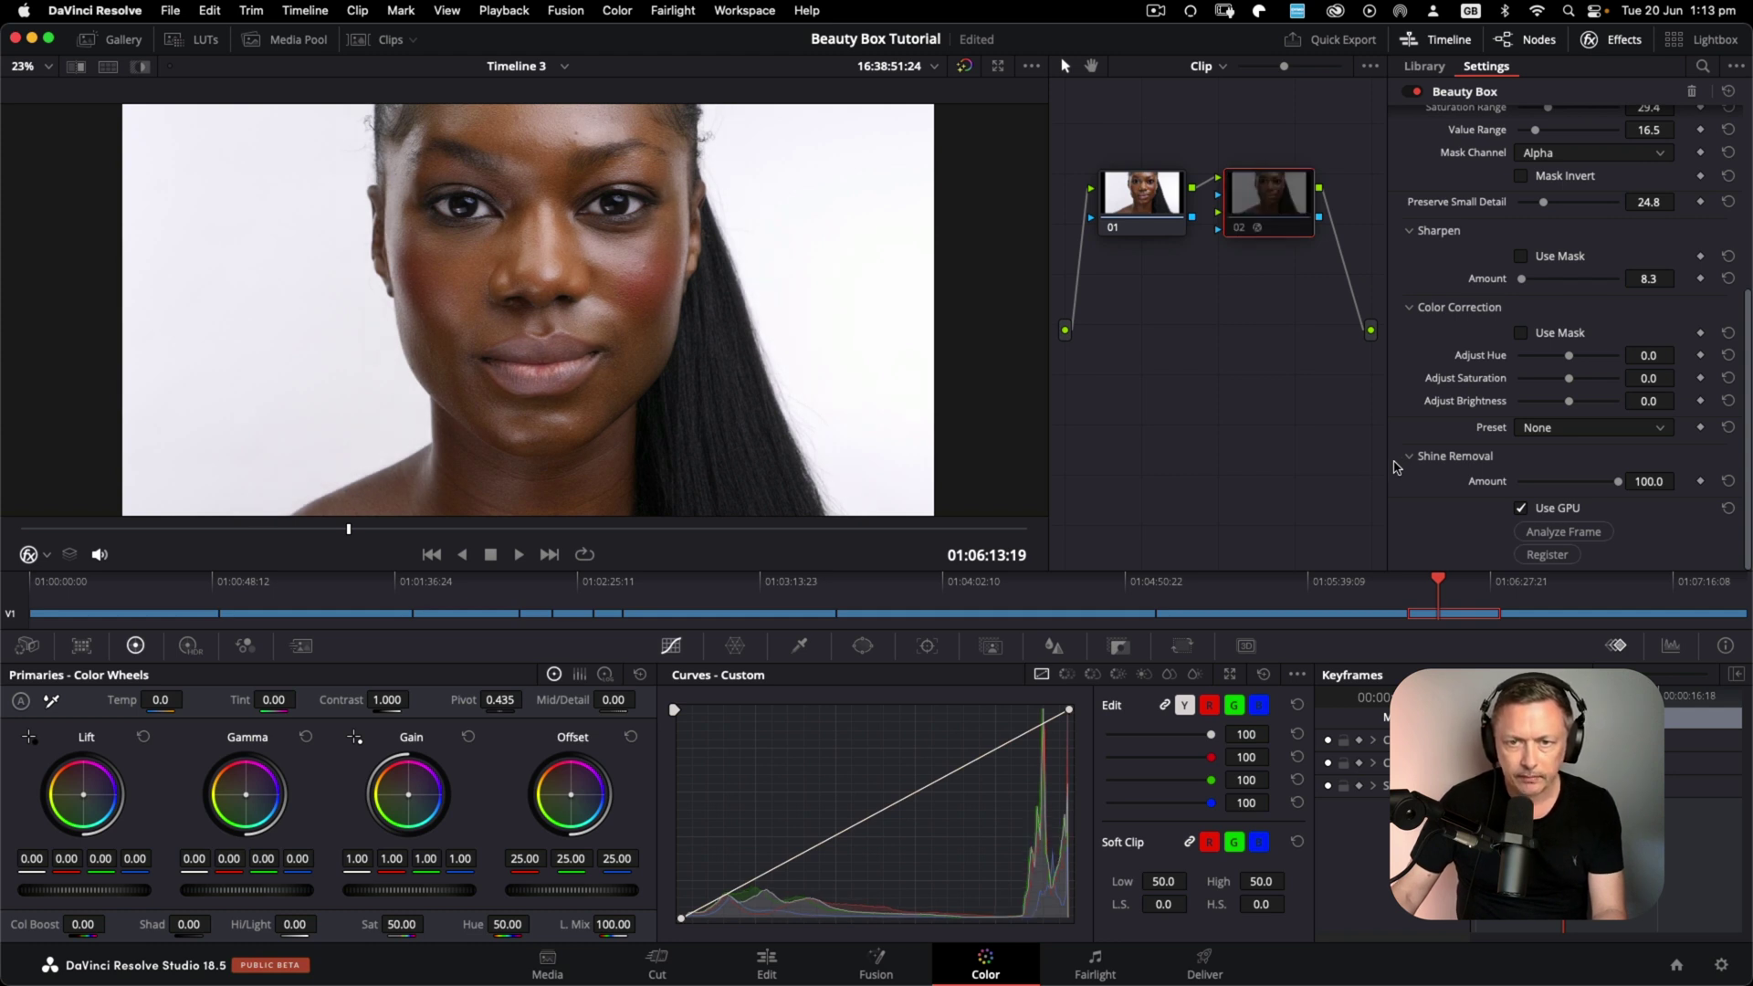
{"action": "key", "text": "super+d"}
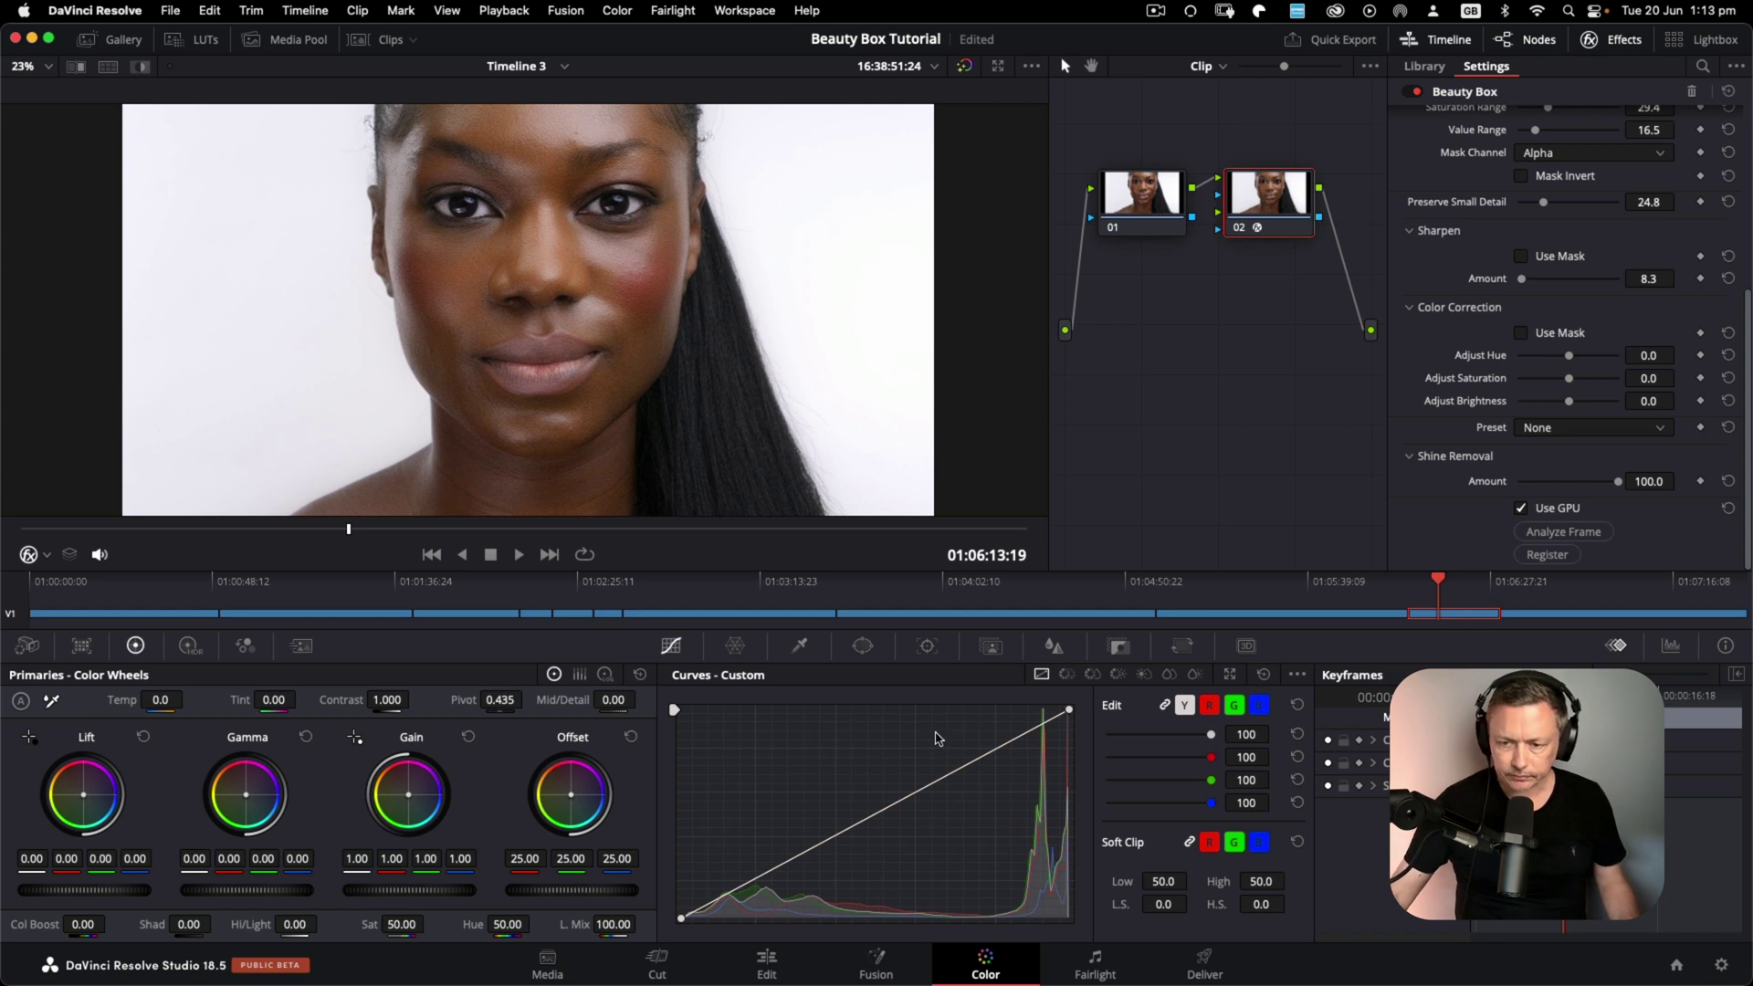
- Show the clip thumbnails, select clips 01 through 11, and apply clip 10's Beauty Box grade
{"action": "left_click", "coordinate": [391, 41]}
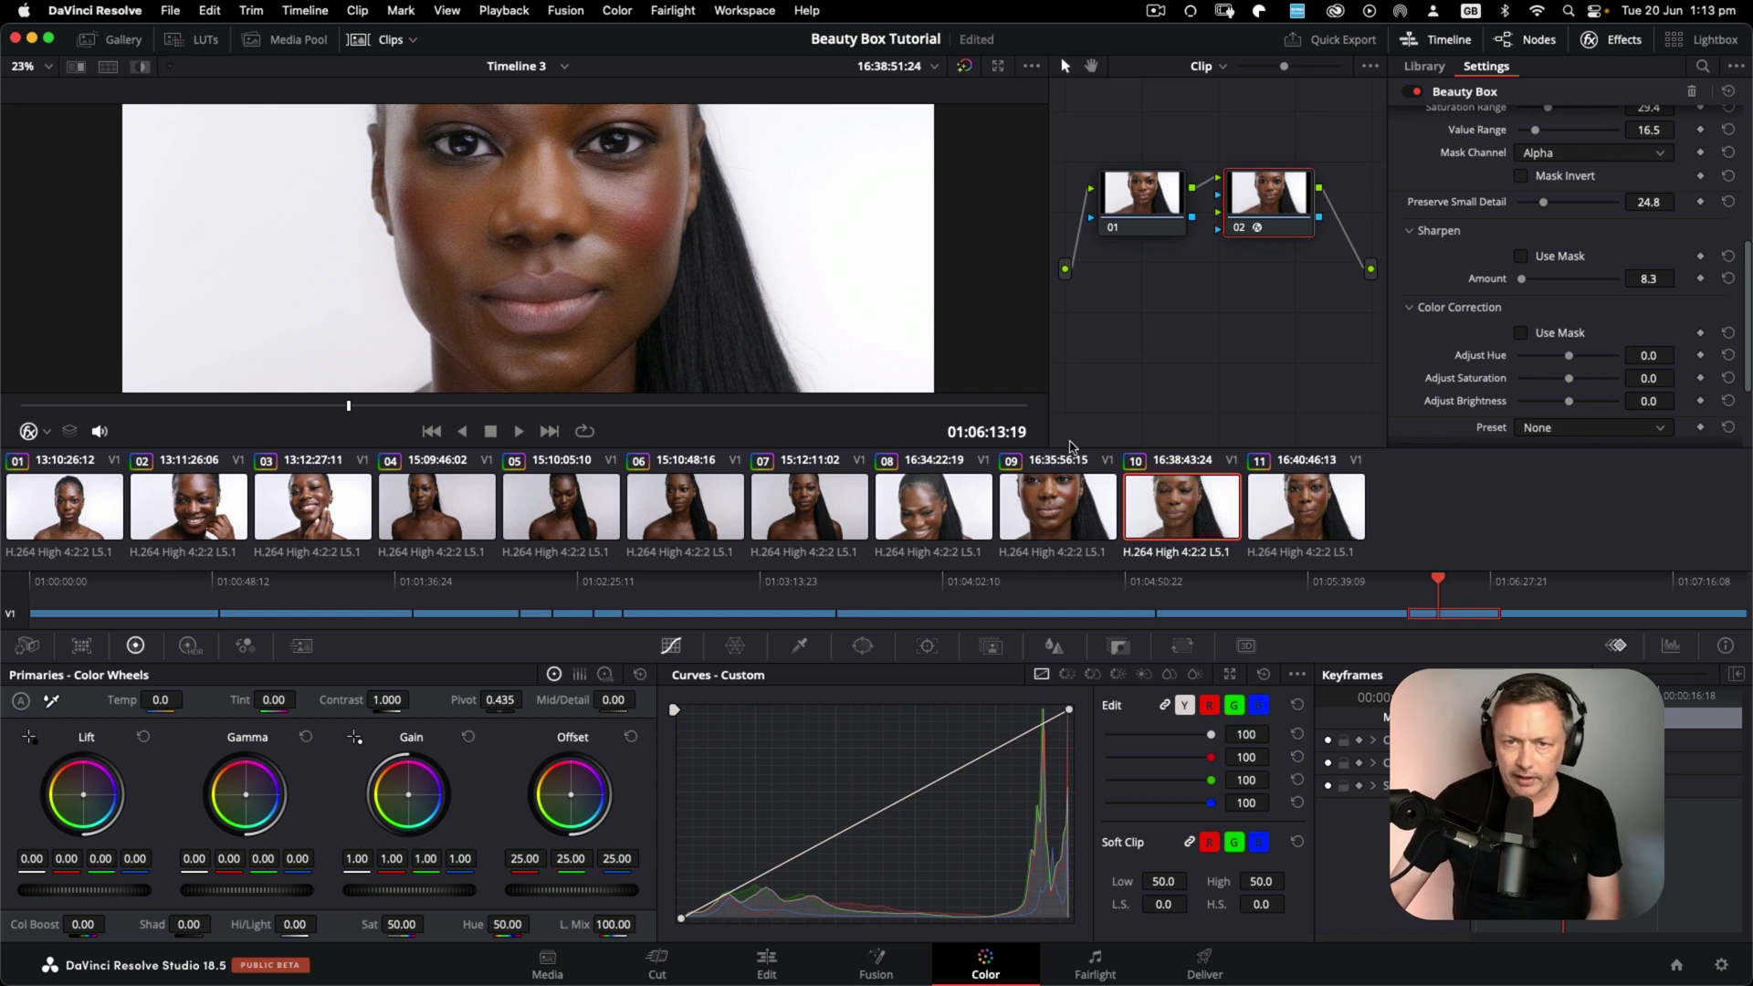
{"action": "scroll", "coordinate": [621, 298], "scroll_direction": "up", "scroll_amount": 1}
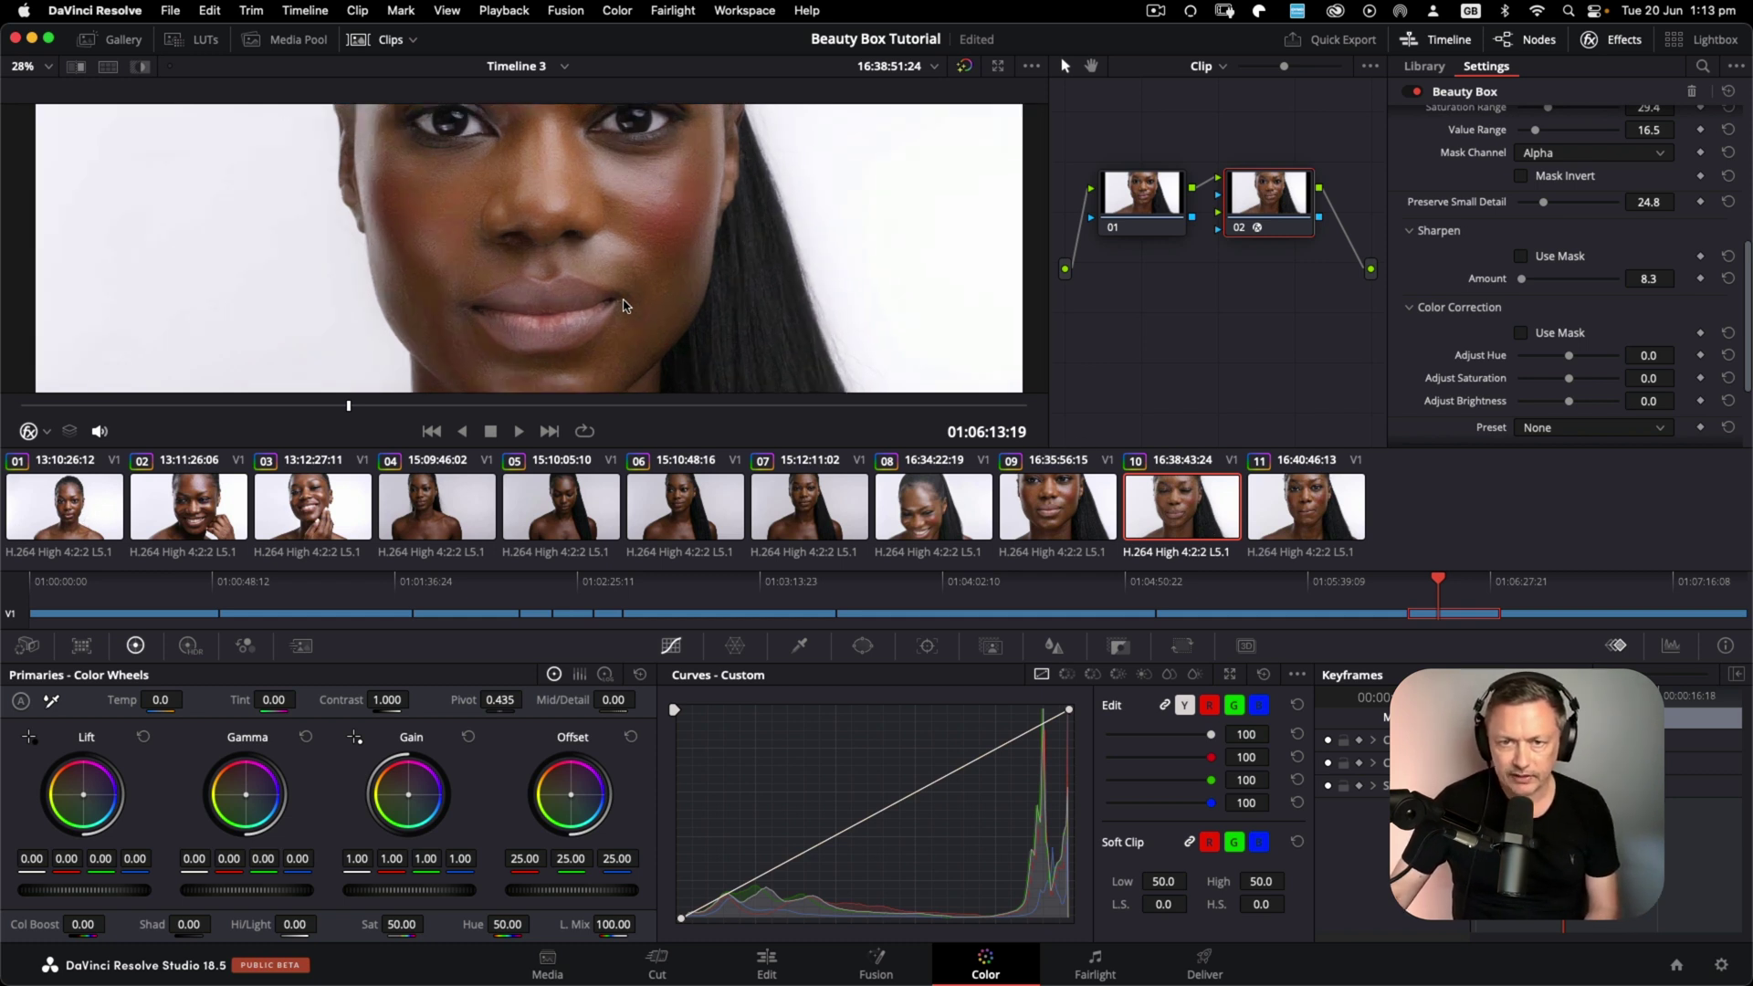
{"action": "scroll", "coordinate": [623, 304], "scroll_direction": "down", "scroll_amount": 3}
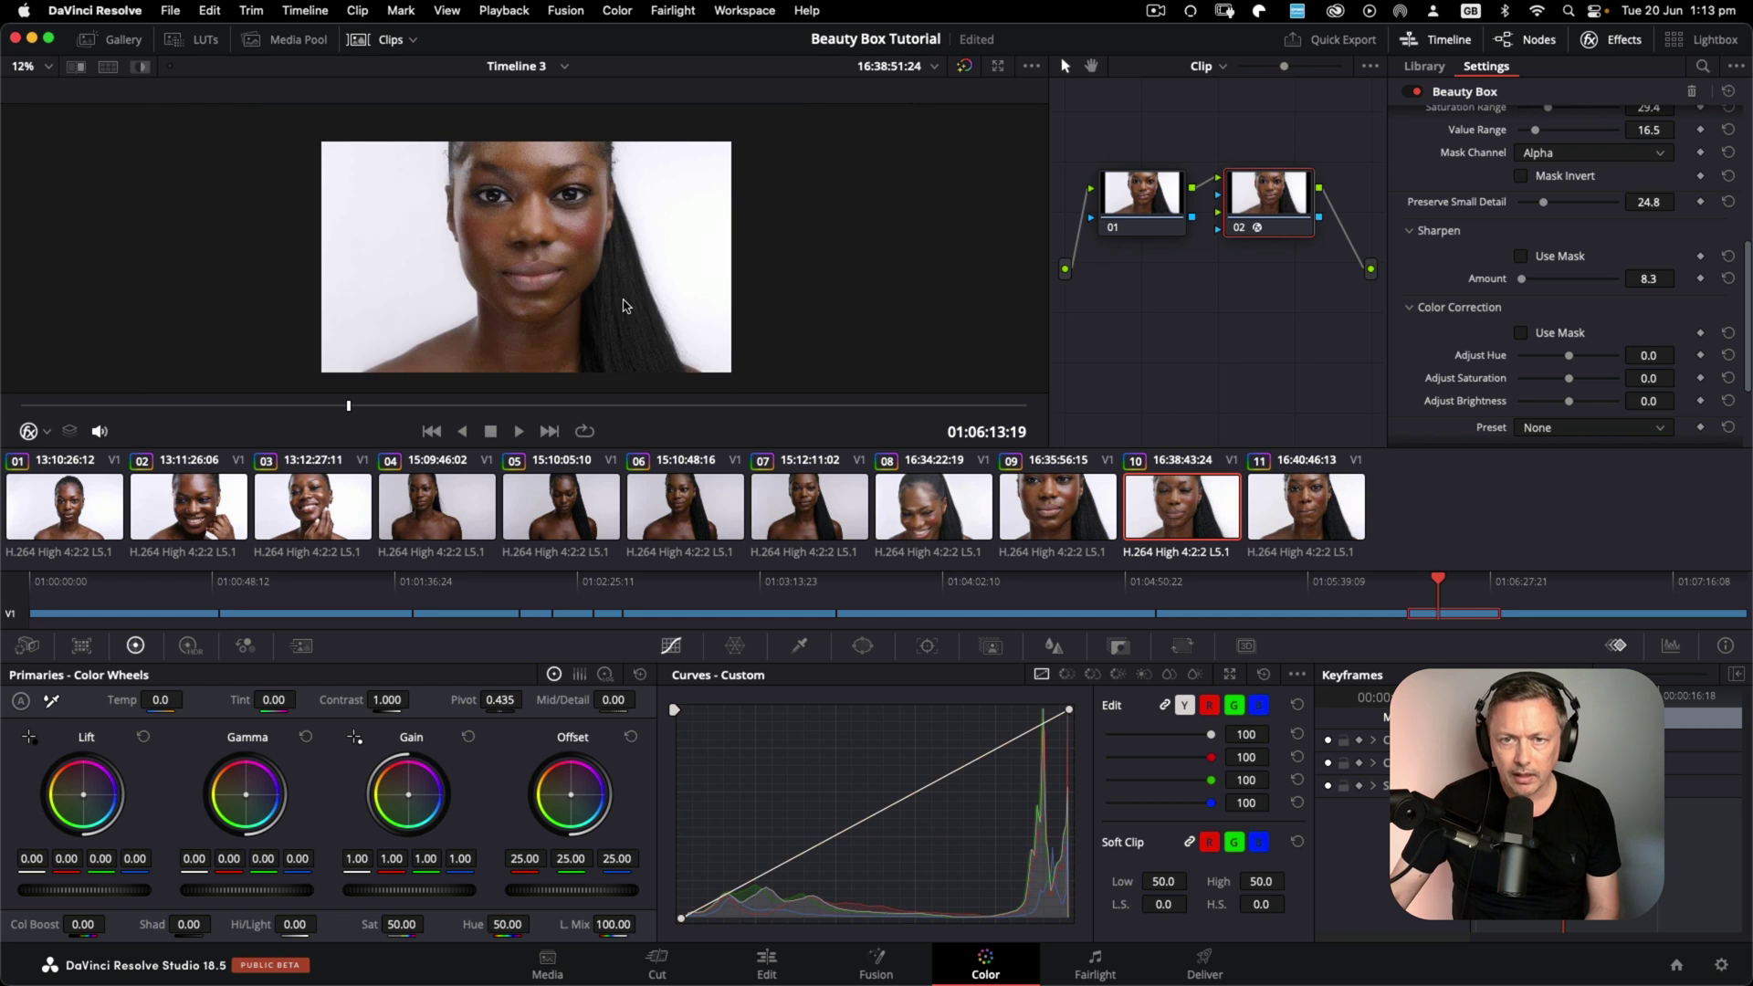
{"action": "scroll", "coordinate": [624, 305], "scroll_direction": "up", "scroll_amount": 1}
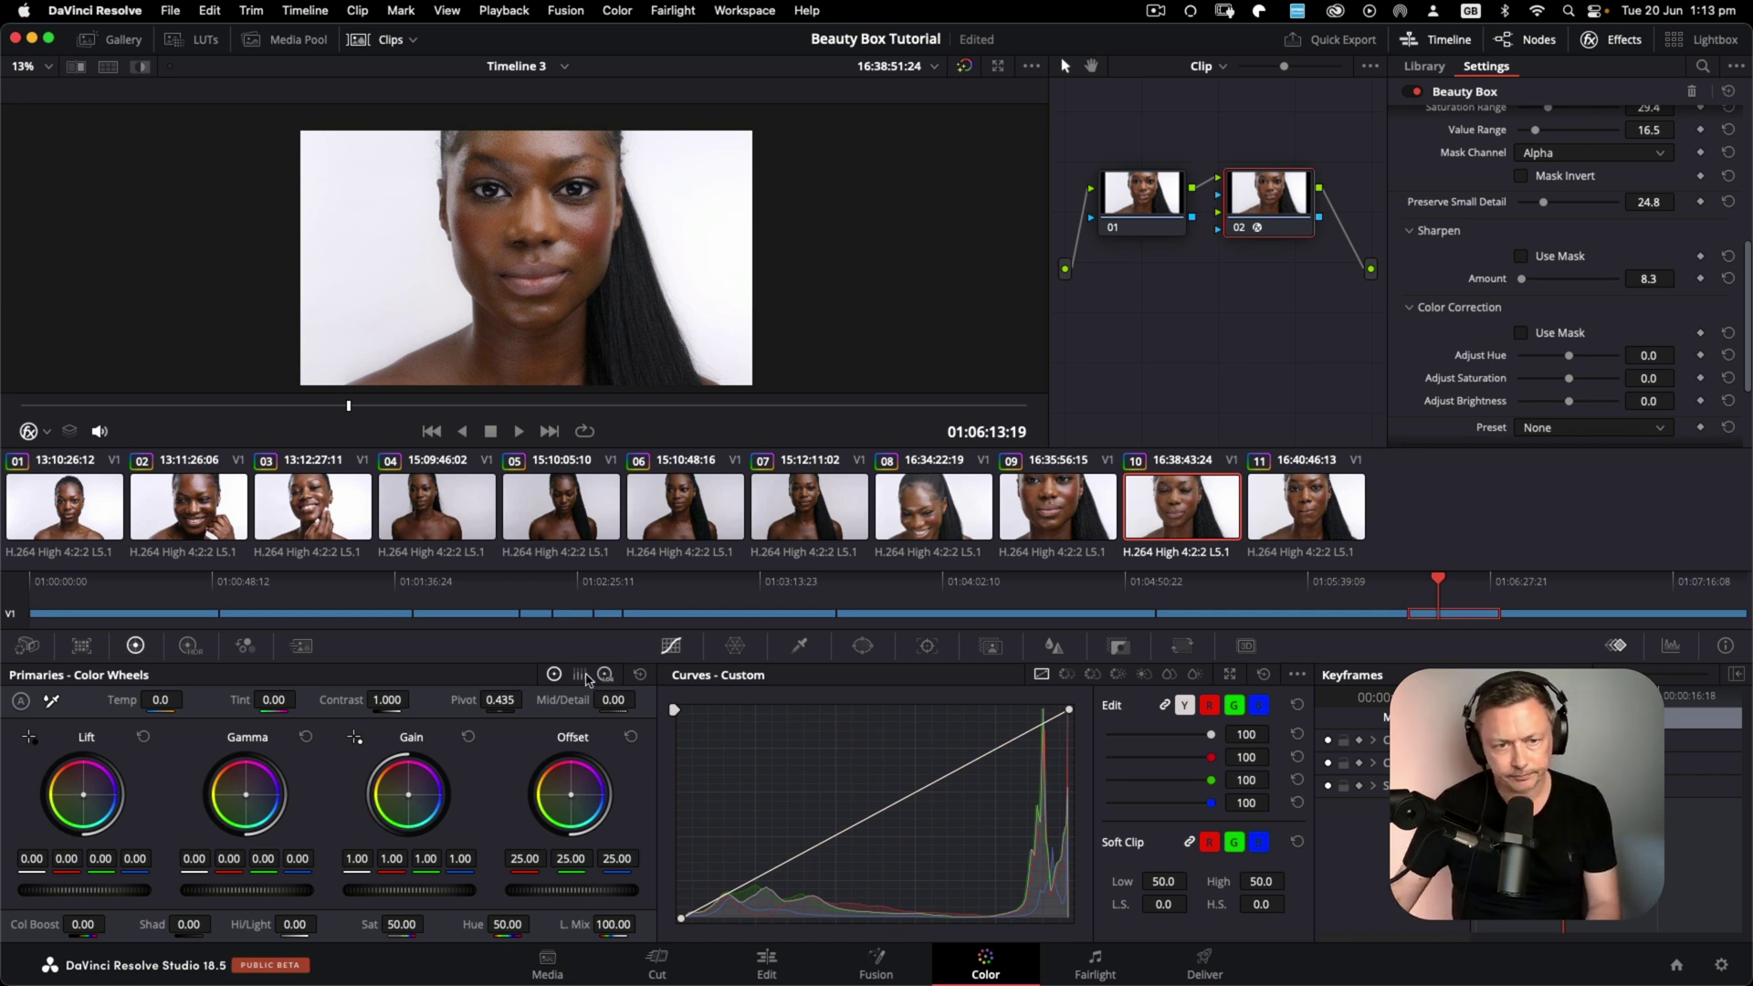
{"action": "left_click", "coordinate": [94, 516]}
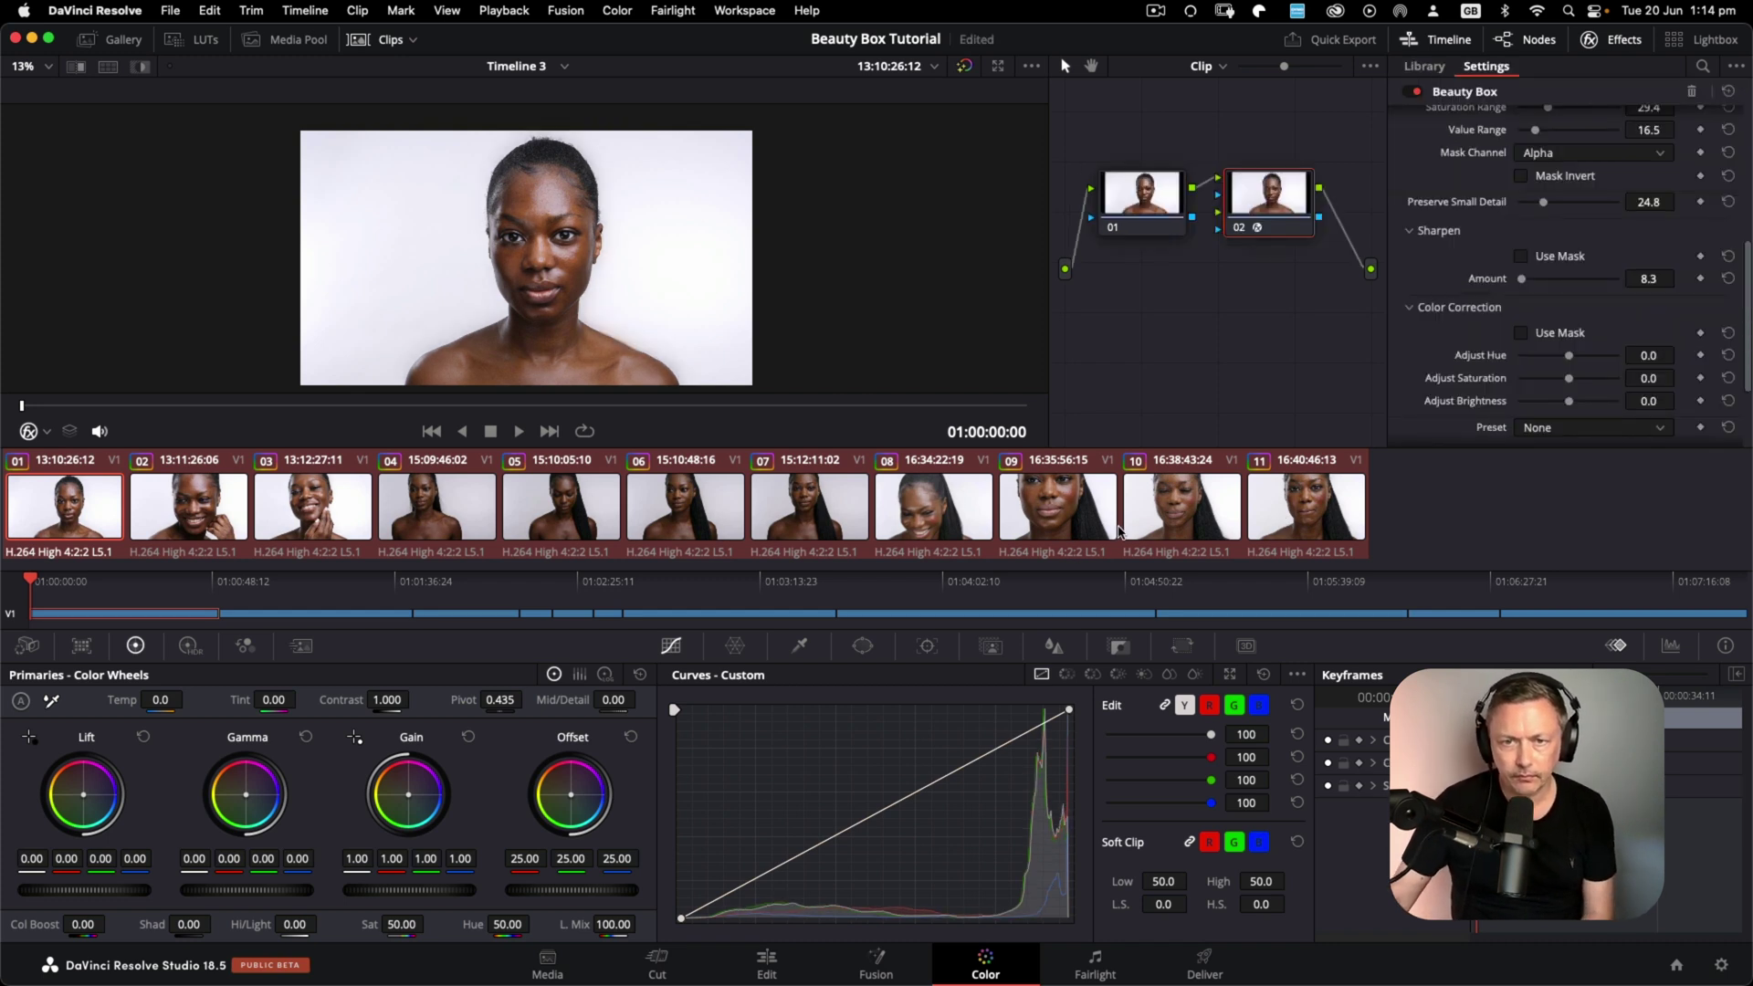
{"action": "left_click", "coordinate": [1316, 521]}
{"action": "left_click", "coordinate": [1209, 525]}
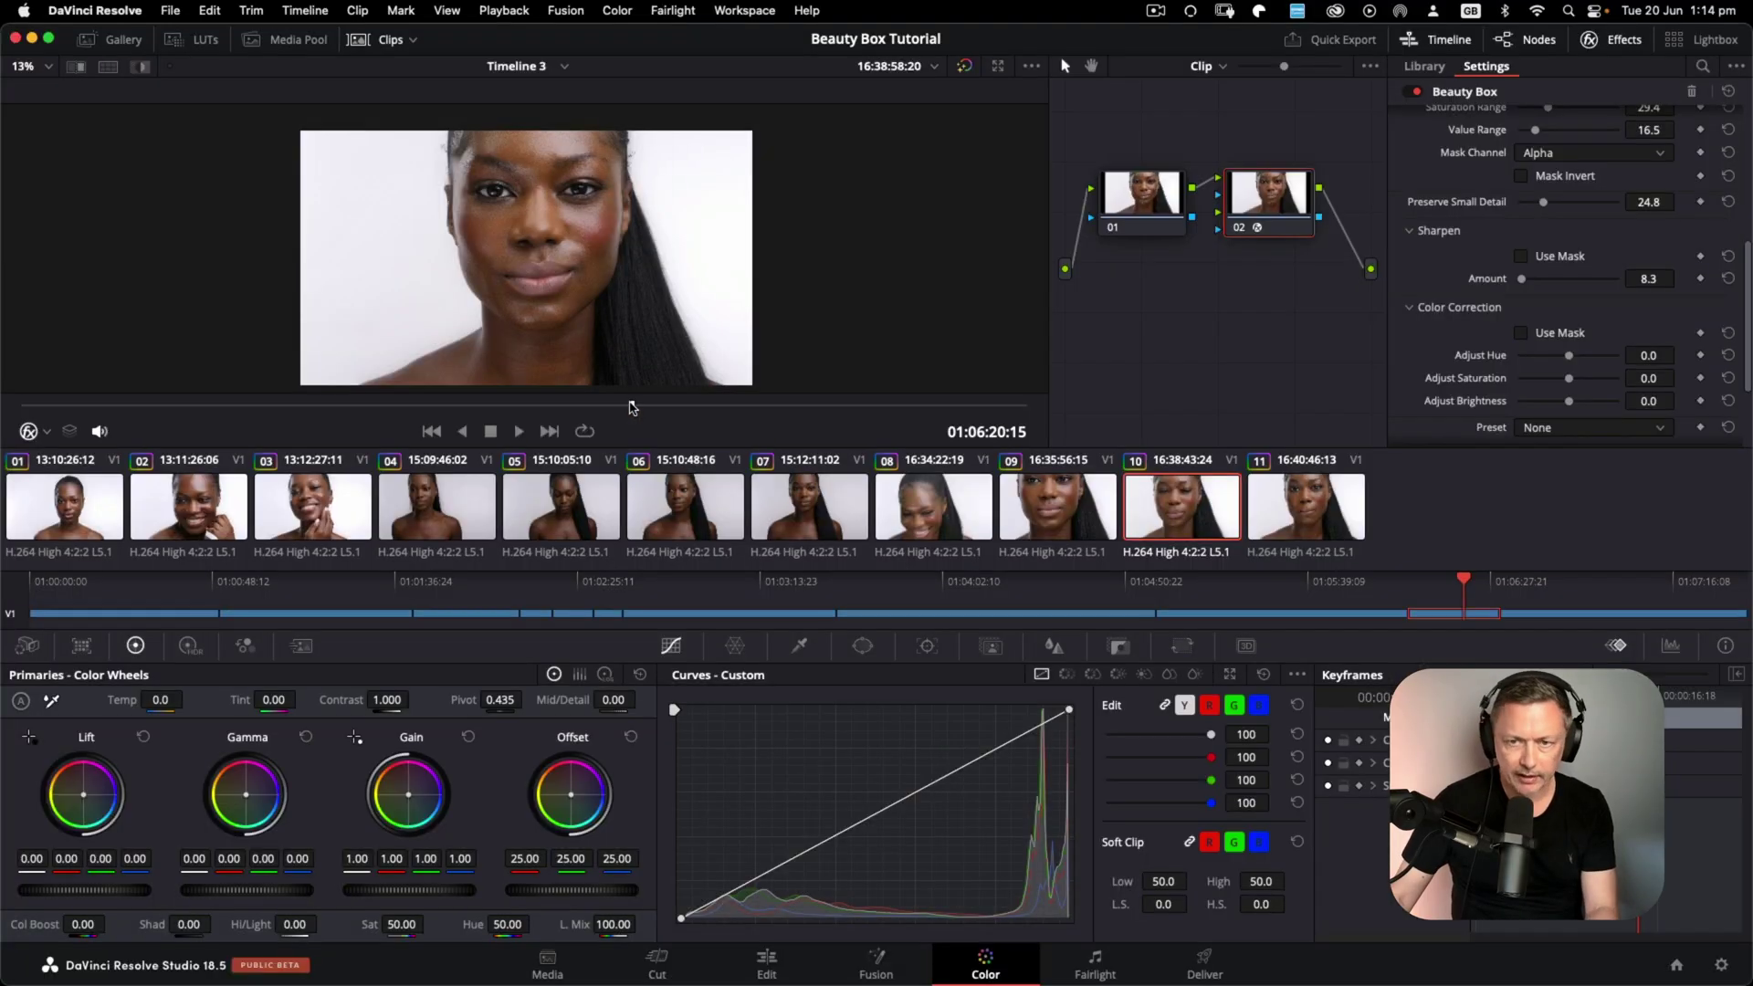
- Play the clips full screen starting from clip 03, ending on clip 07
{"action": "left_click", "coordinate": [307, 517]}
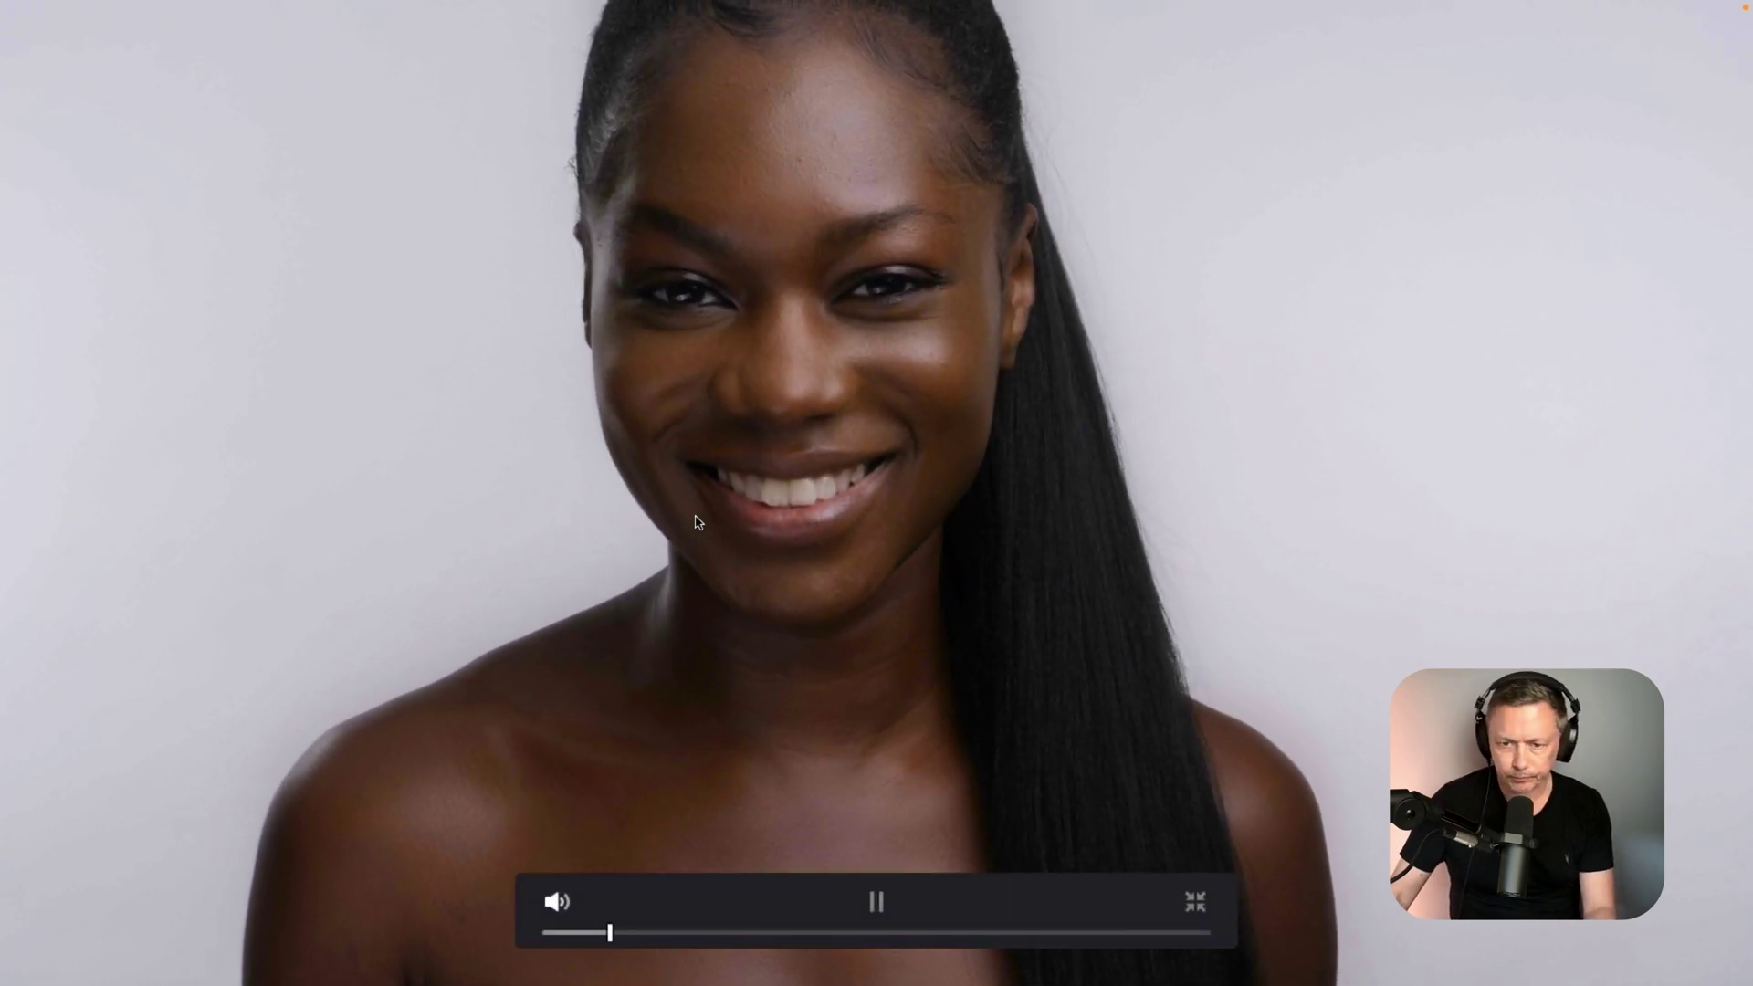
{"action": "key", "text": "Escape"}
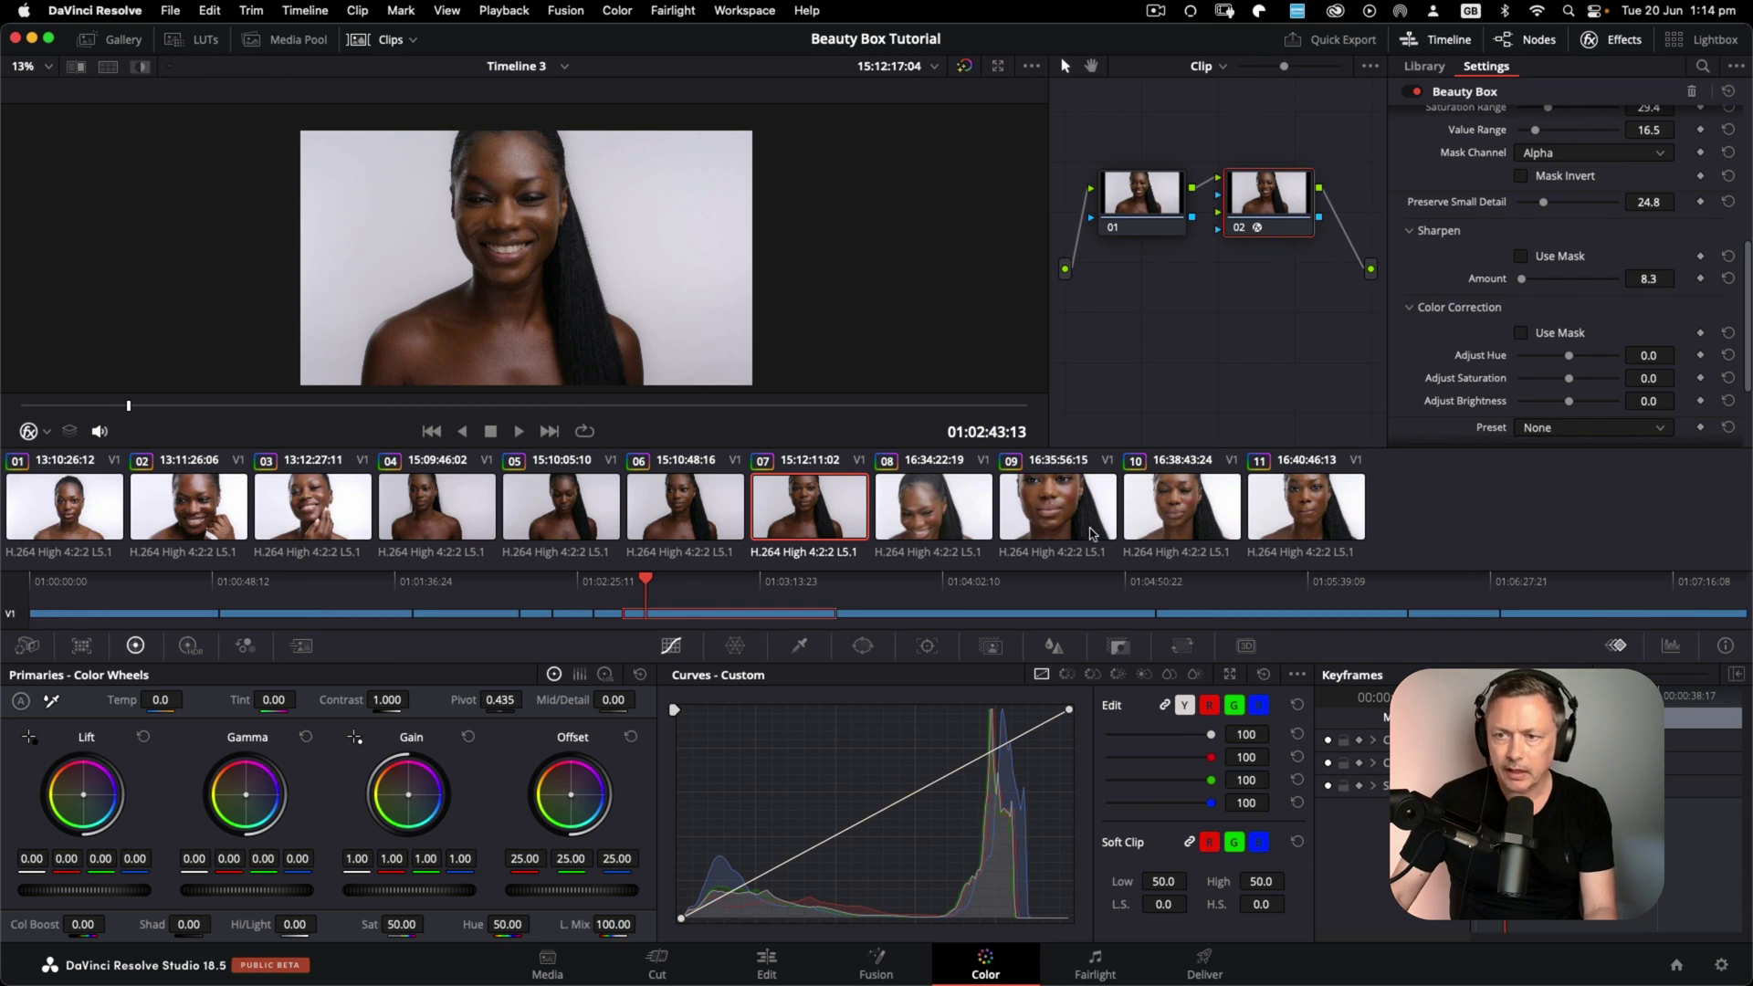
- Inspect clips 10, 11 and 09 for the copied Beauty Box node, ending on clip 09
{"action": "left_click", "coordinate": [1177, 524]}
{"action": "left_click", "coordinate": [1300, 516]}
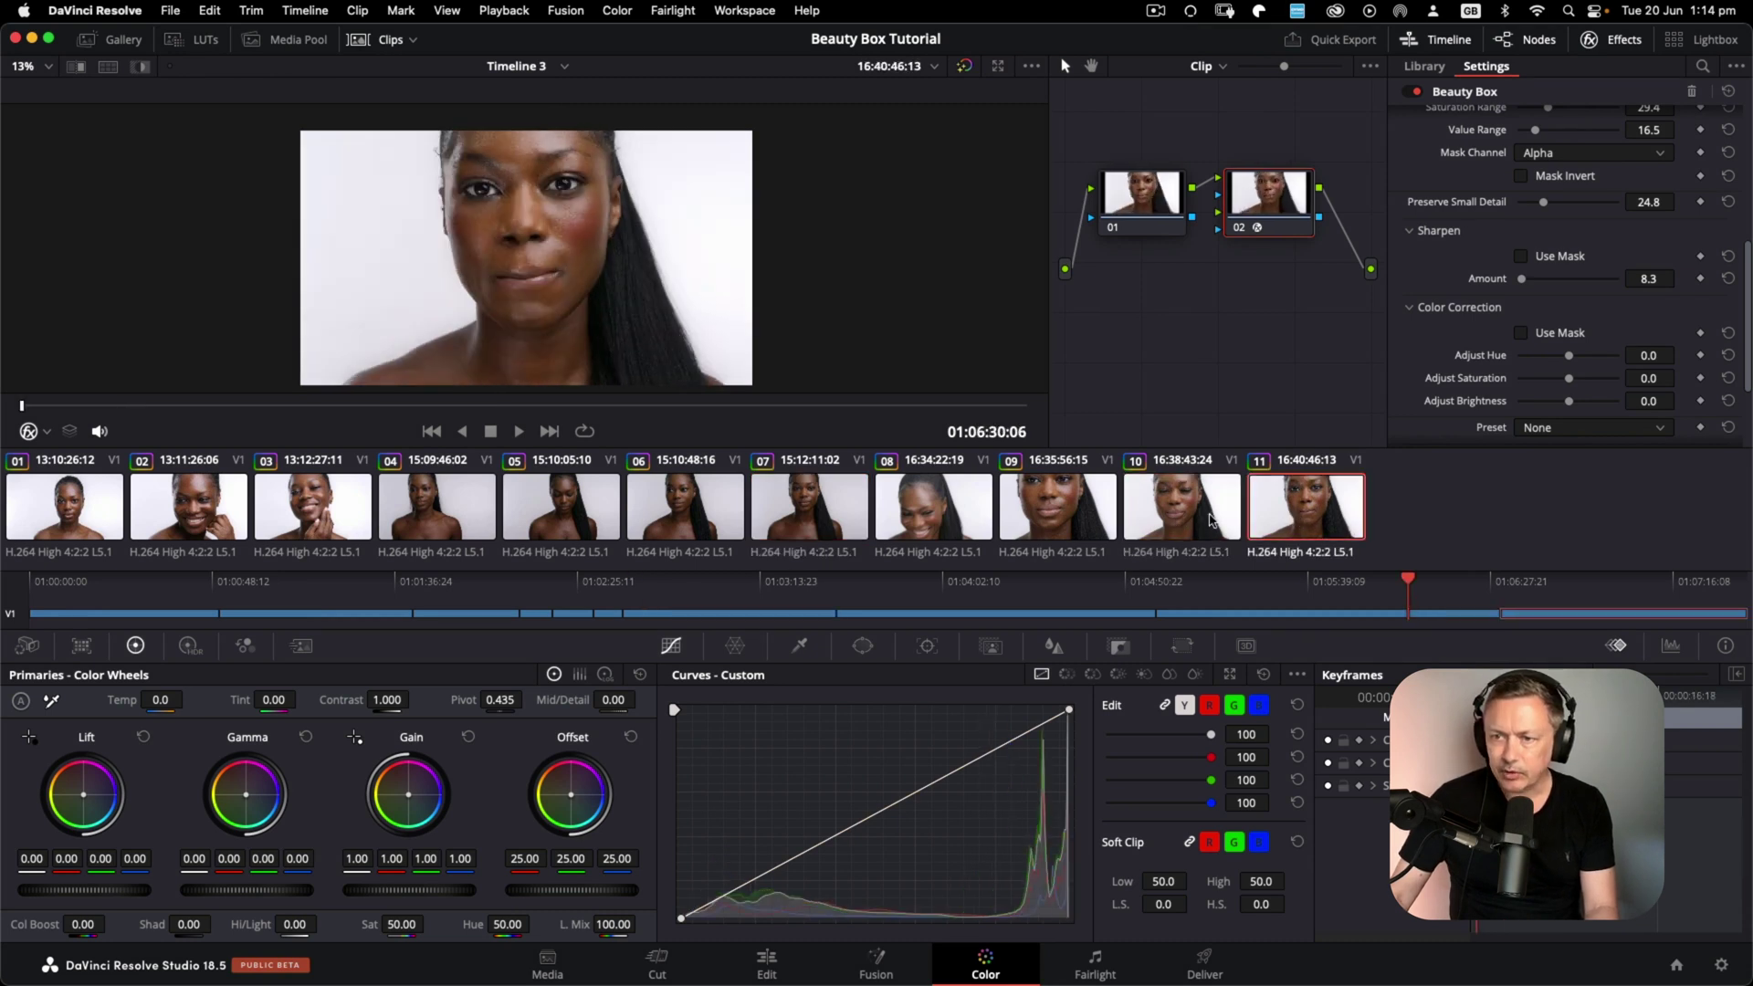
{"action": "left_click", "coordinate": [1056, 520]}
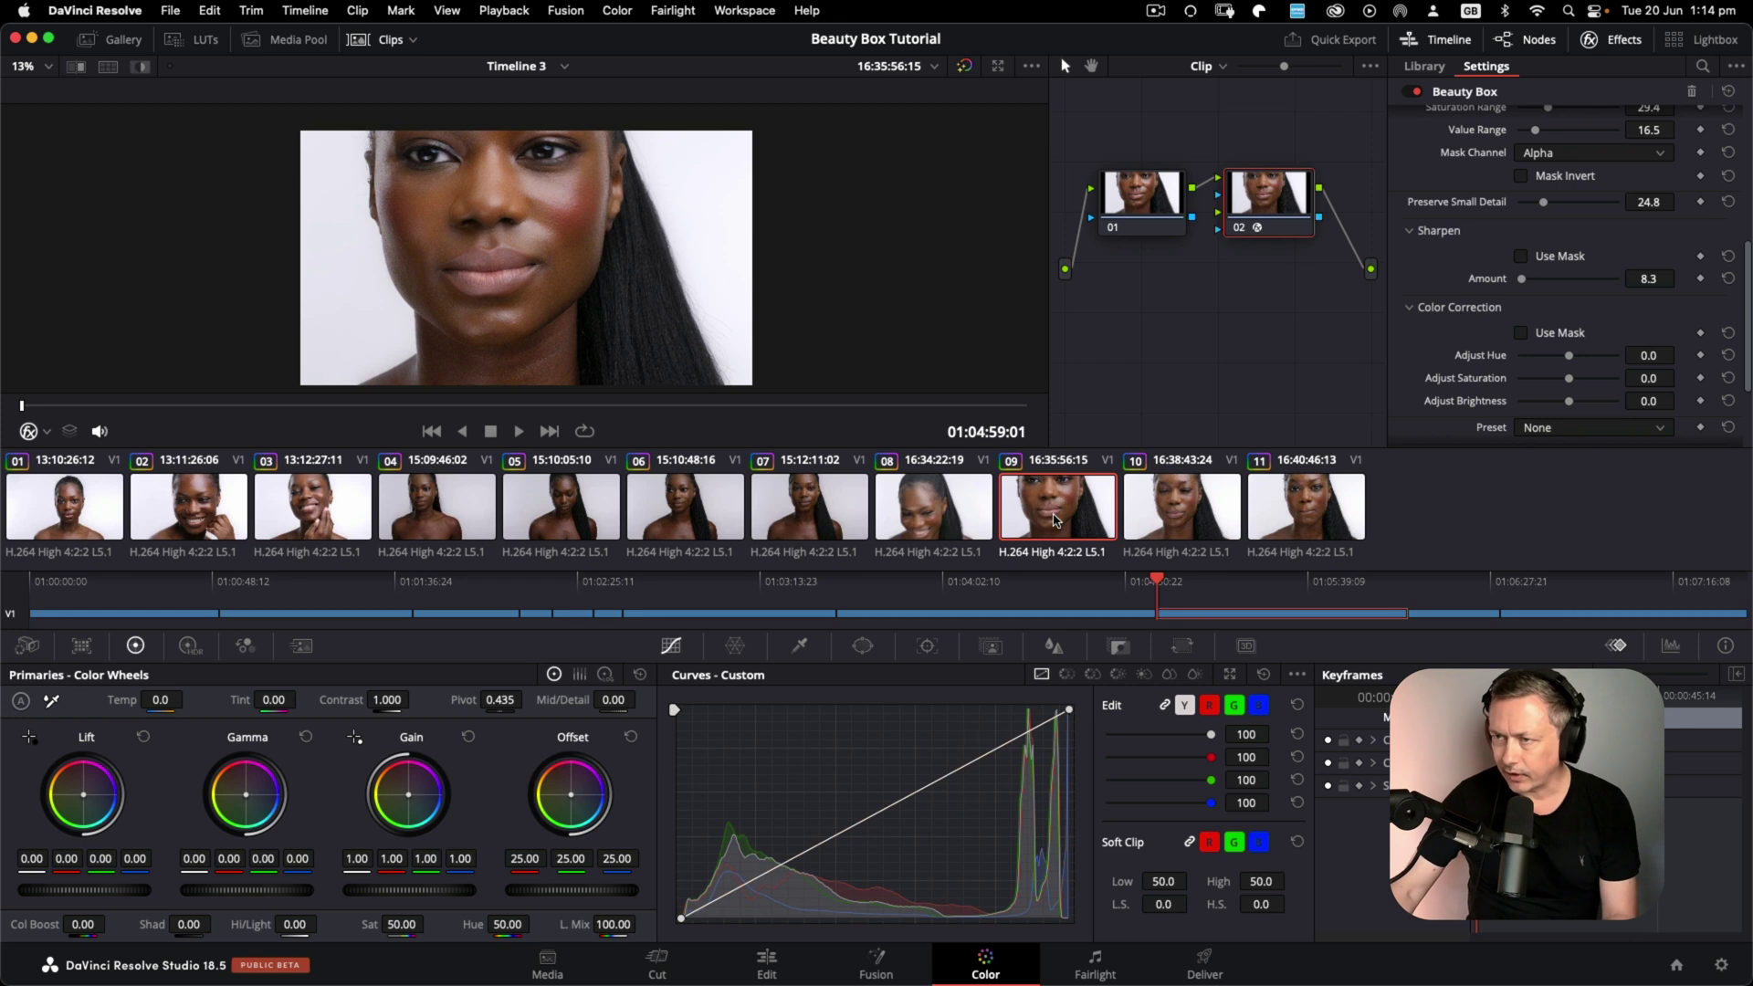